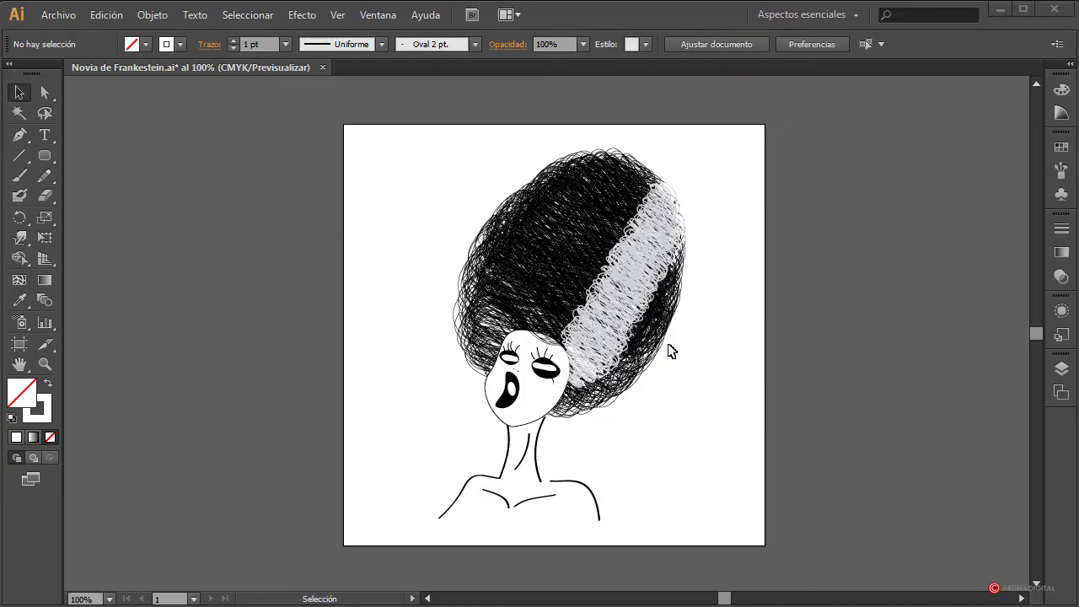
Open the T-shirt photo file5181268660139.jpg from the Disco local (D:) drive and view the shirt
click(52, 18)
click(82, 73)
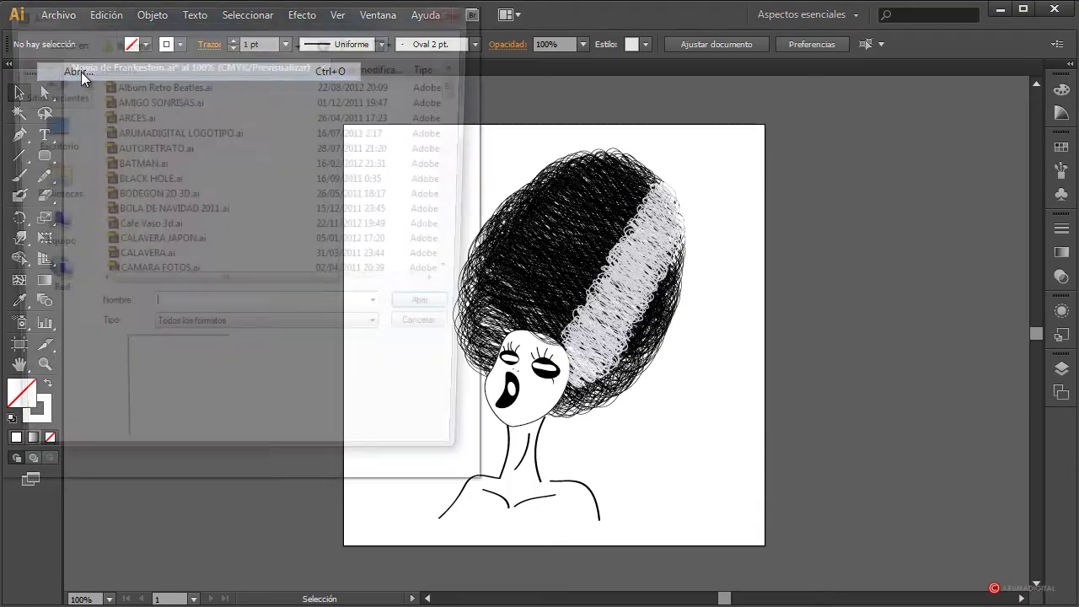
click(301, 40)
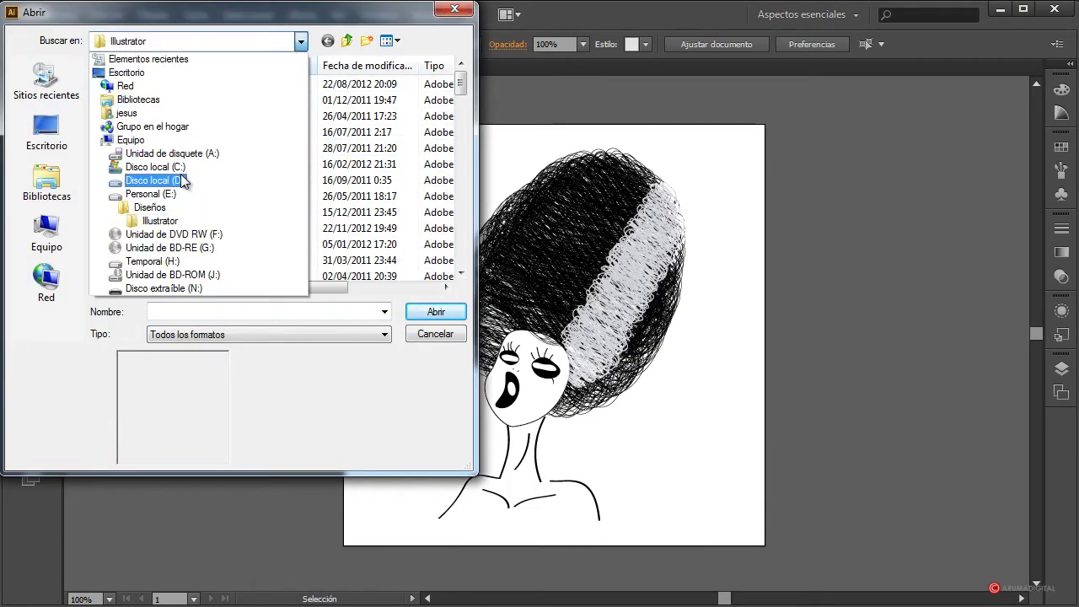
click(180, 180)
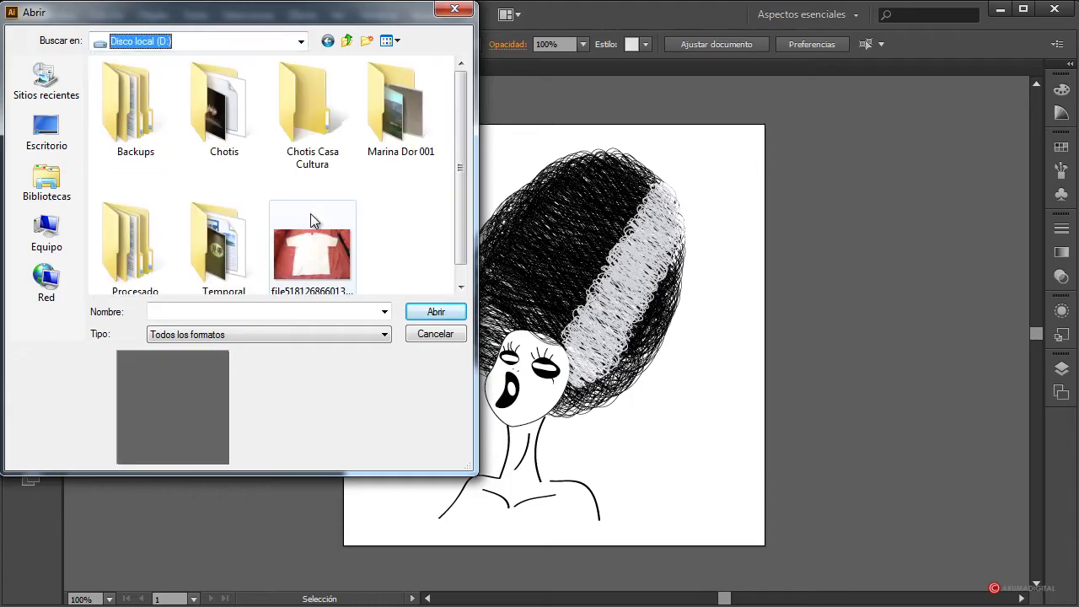
double_click(311, 245)
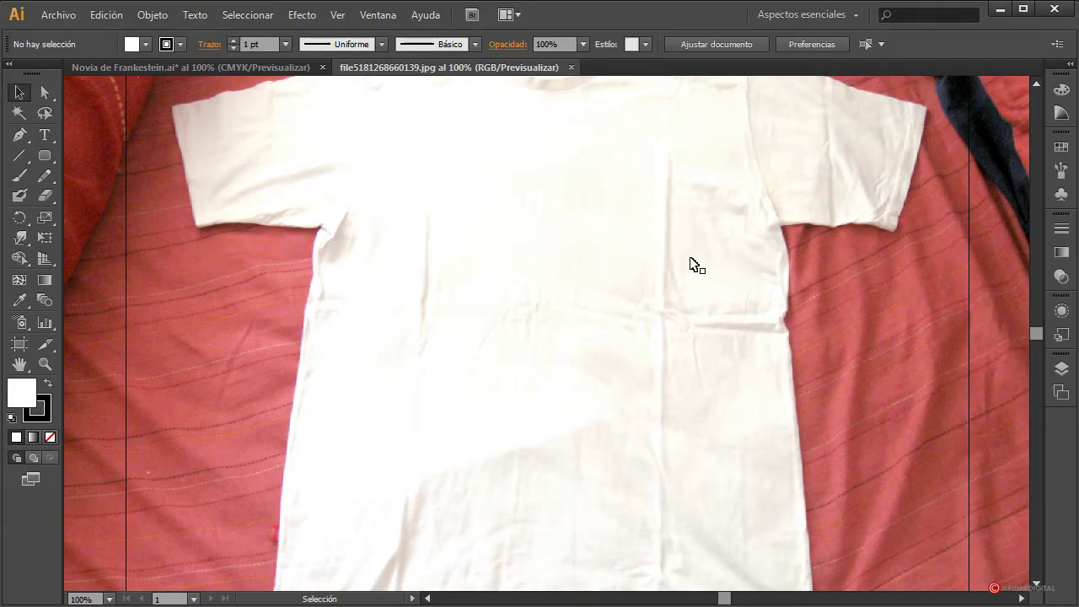
scroll(689, 264, up, 3)
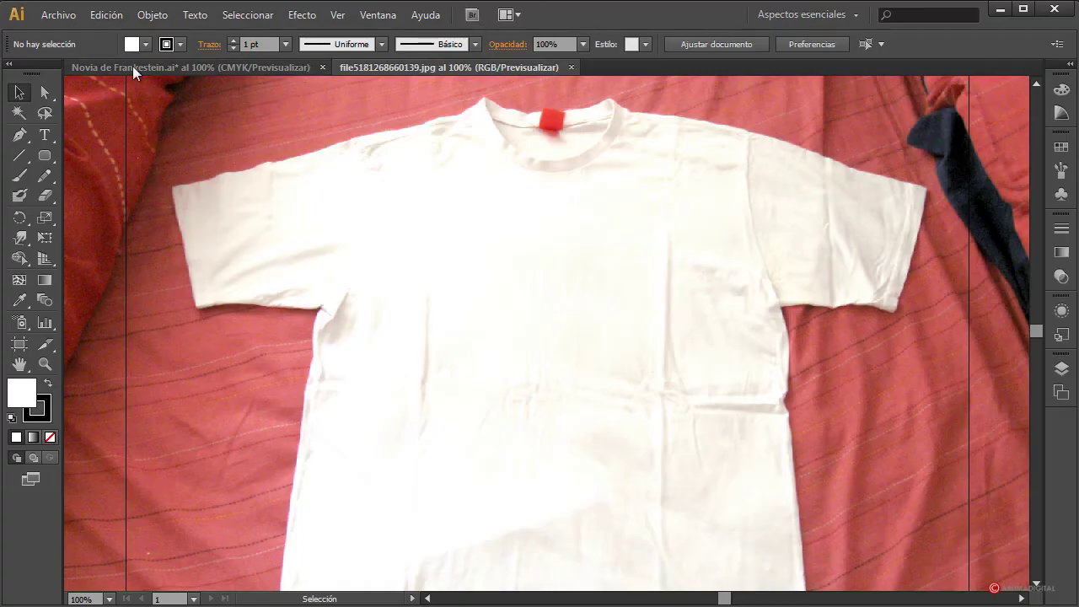
Create a new 1000 × 1000 px document with one artboard and the preset CMYK settings
click(59, 15)
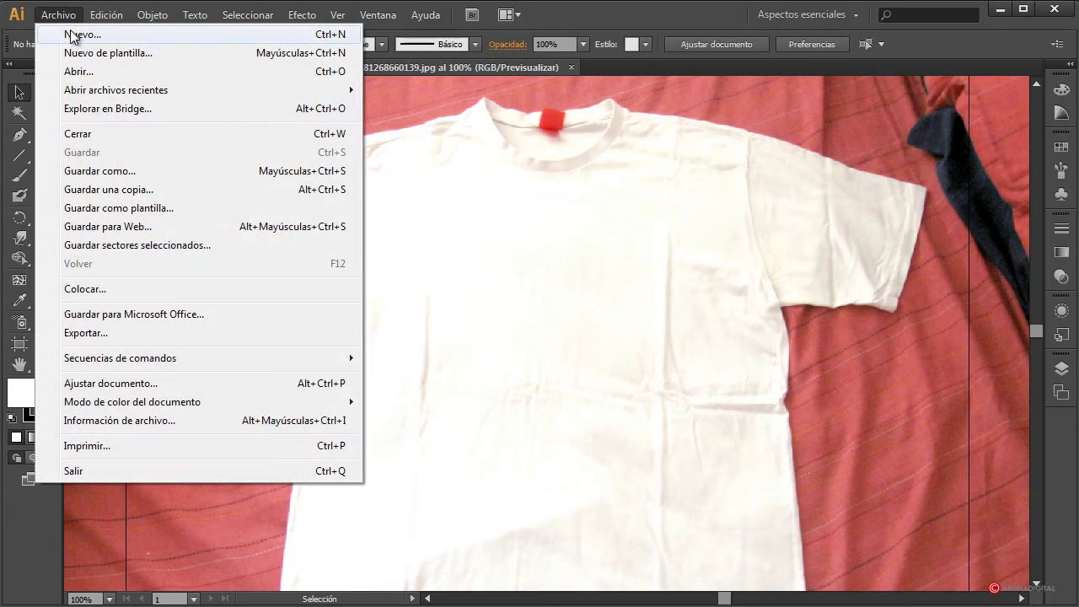
click(81, 35)
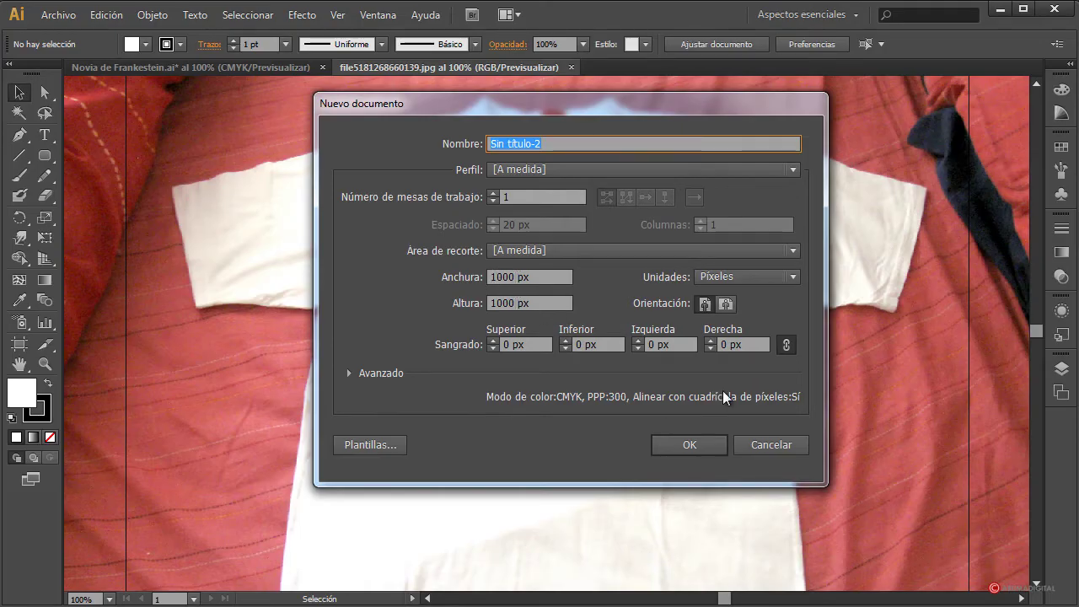
click(687, 445)
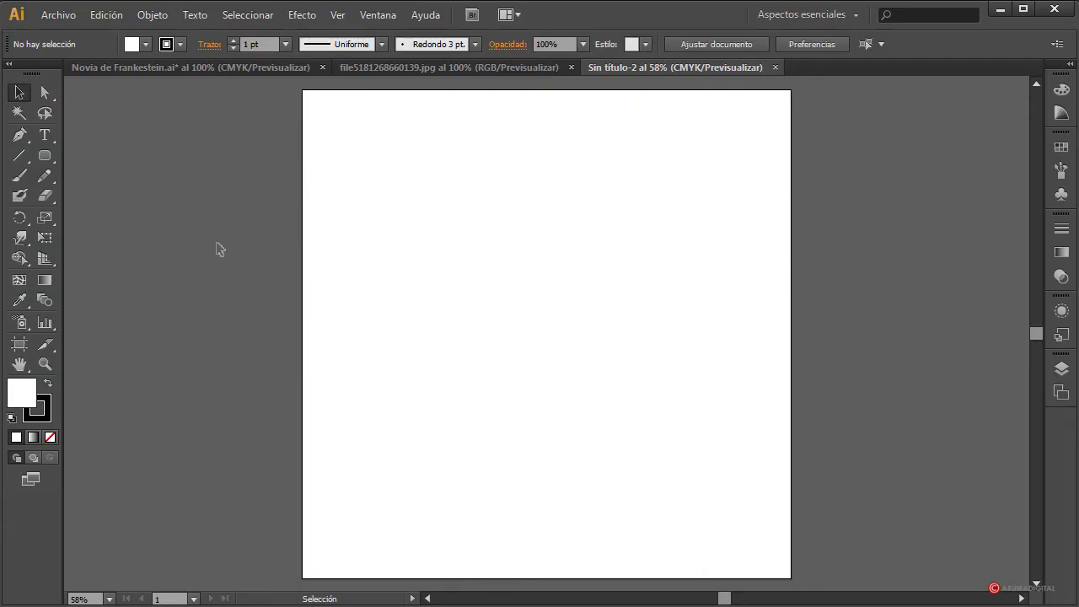
Scatter nearly forty circles of varied sizes across the whole artboard with the Ellipse tool, letting some of them touch or overlap
click(43, 184)
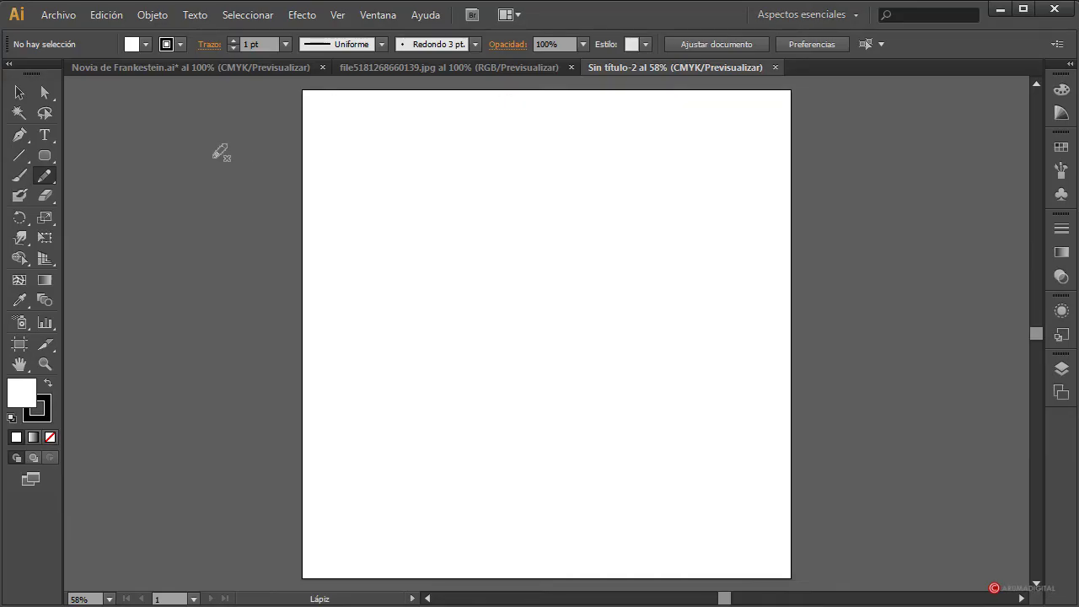
click(45, 156)
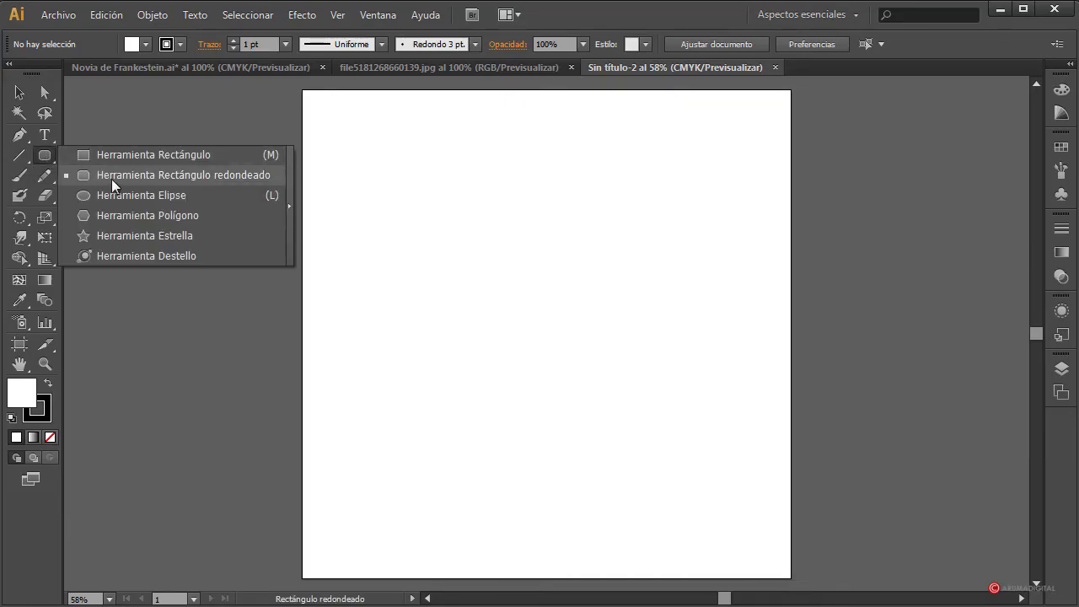
click(127, 197)
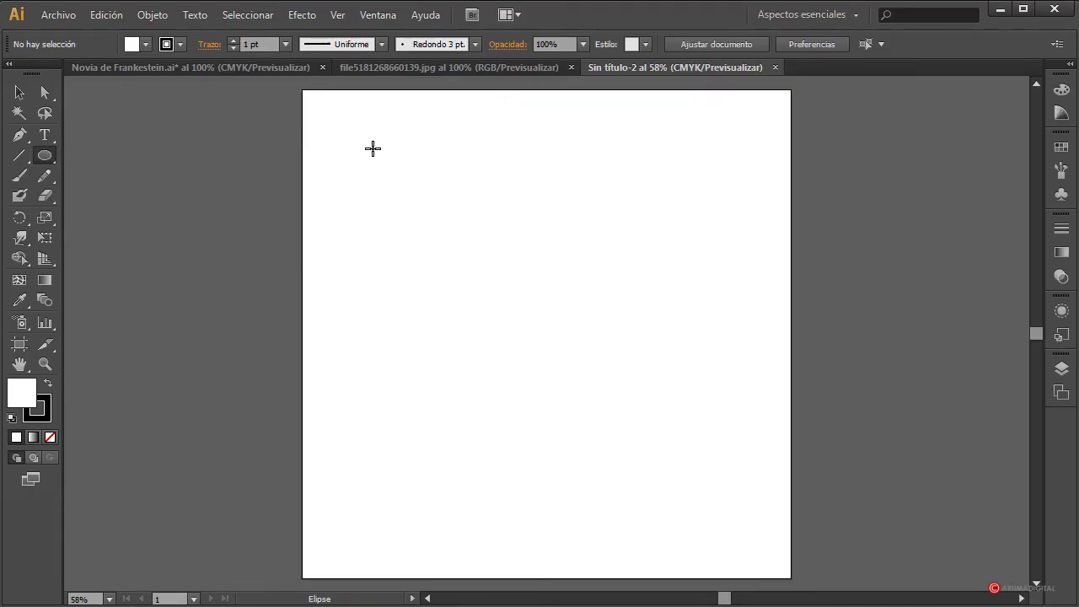
drag(372, 149, 432, 206)
drag(496, 185, 524, 212)
drag(551, 149, 601, 199)
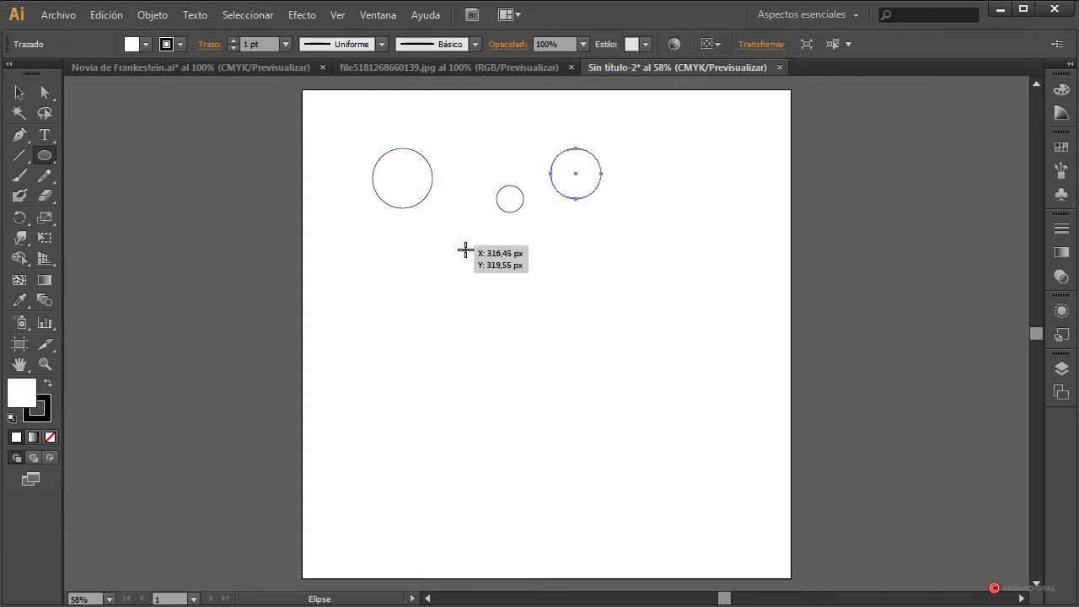
drag(457, 247, 530, 320)
drag(576, 242, 650, 317)
drag(523, 353, 576, 406)
drag(403, 324, 458, 379)
drag(412, 232, 434, 254)
drag(446, 194, 488, 236)
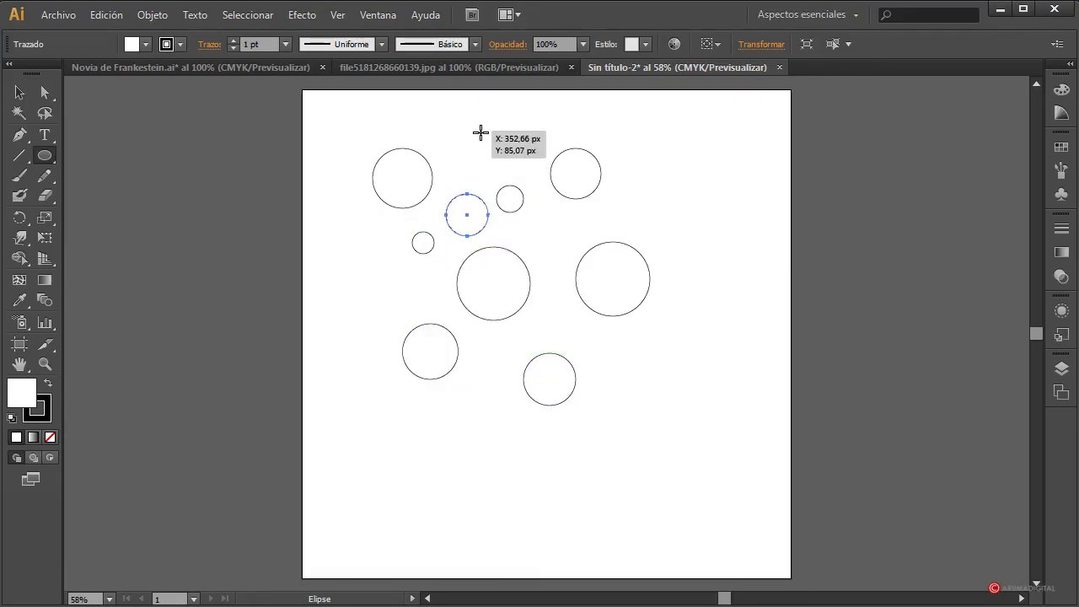
drag(476, 131, 507, 162)
drag(618, 173, 707, 264)
drag(536, 226, 570, 259)
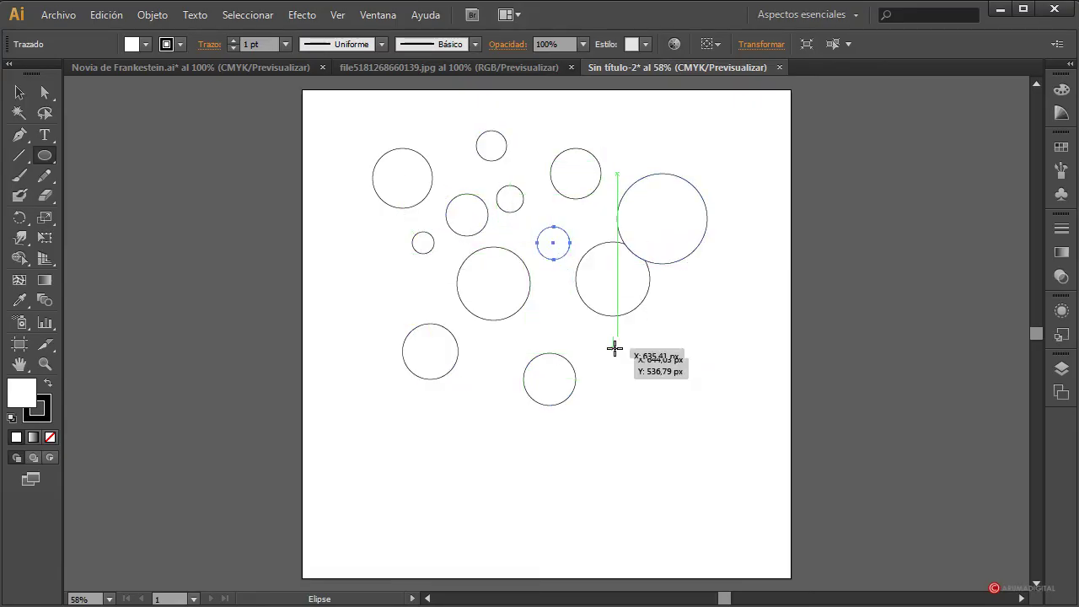
drag(613, 336, 666, 389)
drag(467, 351, 501, 386)
drag(424, 423, 490, 490)
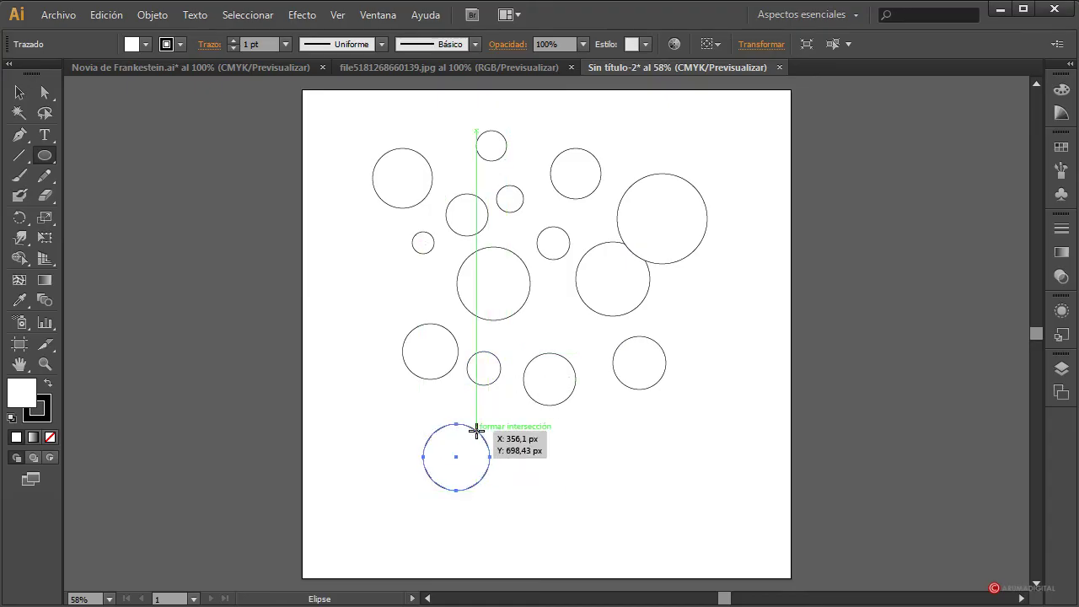
drag(506, 419, 559, 471)
drag(524, 497, 559, 533)
drag(593, 434, 657, 497)
drag(659, 413, 740, 497)
drag(689, 336, 758, 405)
drag(740, 254, 785, 300)
drag(666, 284, 699, 316)
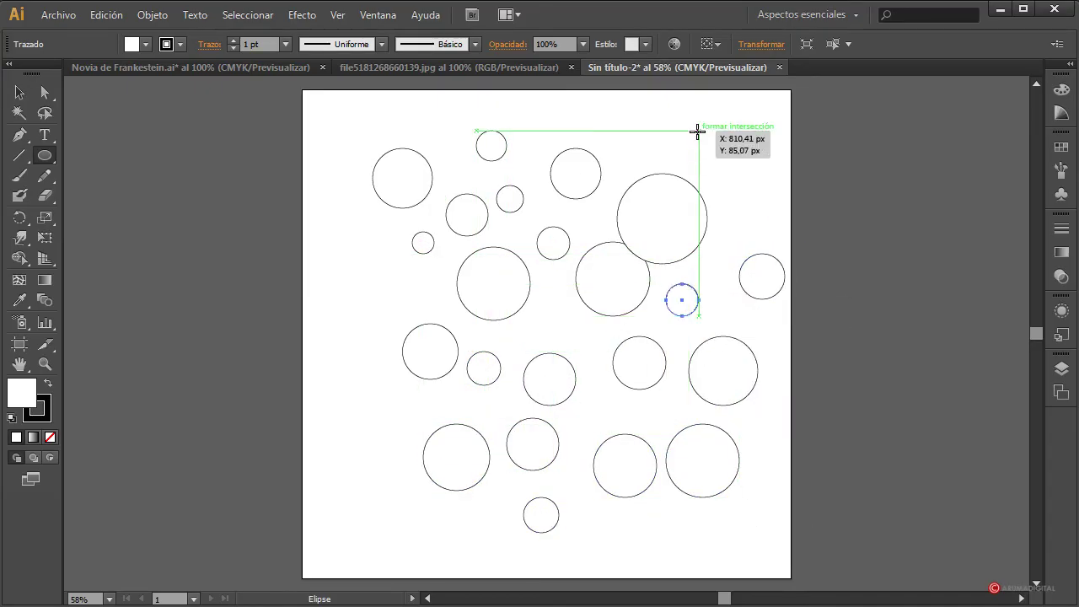
drag(698, 127, 763, 192)
drag(521, 309, 570, 358)
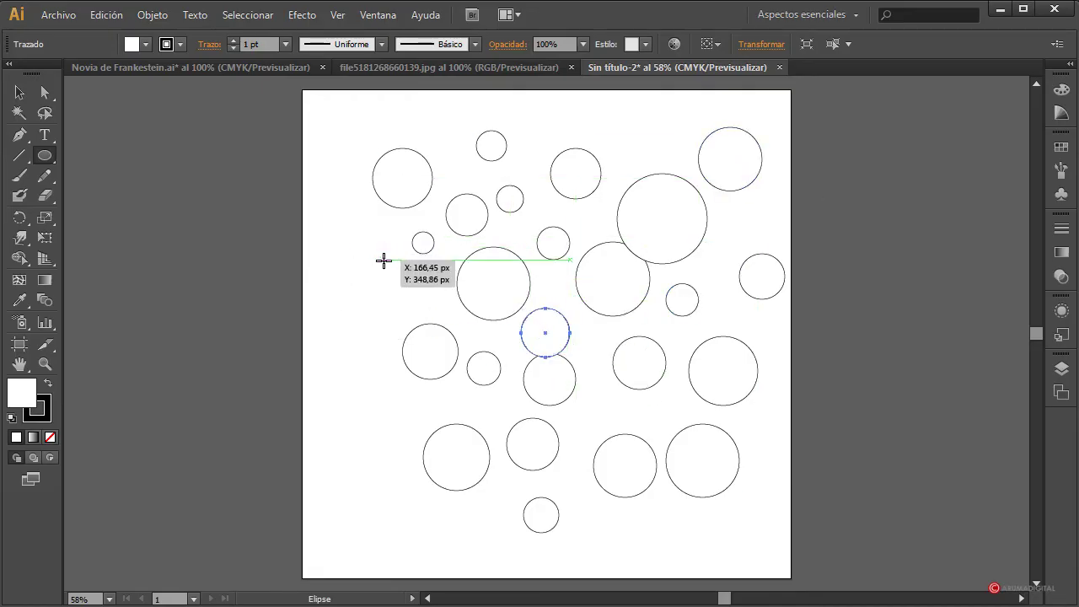
drag(383, 261, 449, 323)
drag(373, 380, 434, 441)
drag(463, 402, 476, 416)
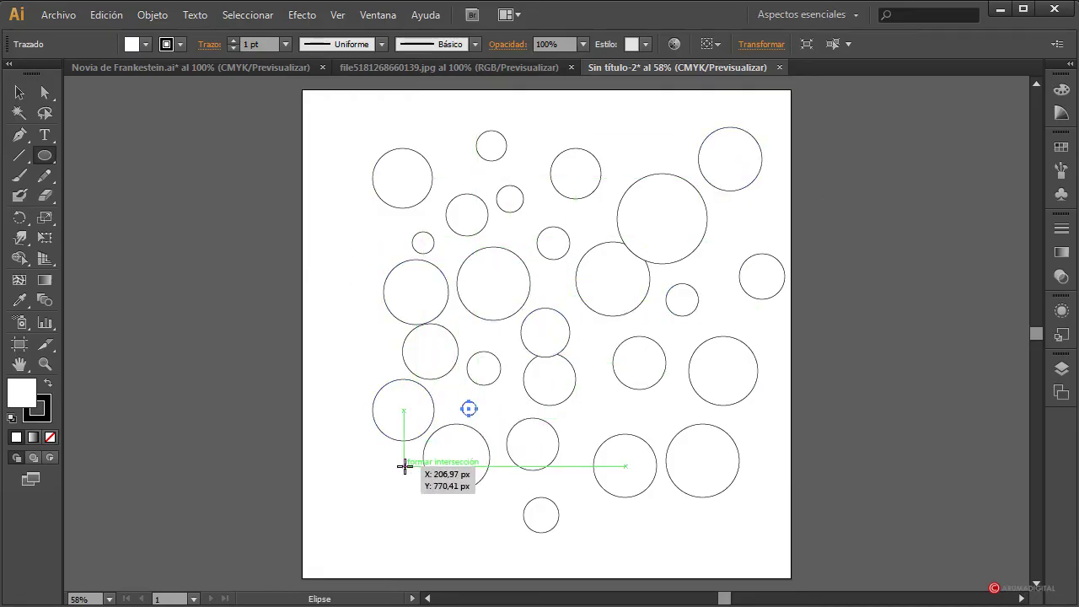
drag(404, 466, 487, 548)
drag(521, 470, 550, 499)
drag(616, 498, 660, 542)
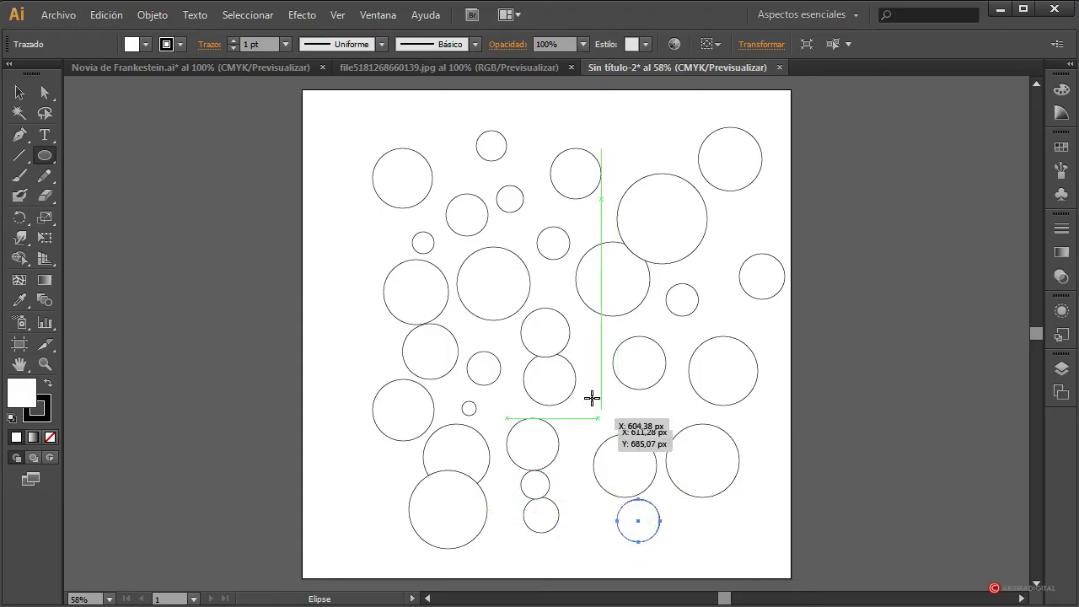
drag(575, 368, 628, 423)
drag(580, 199, 618, 237)
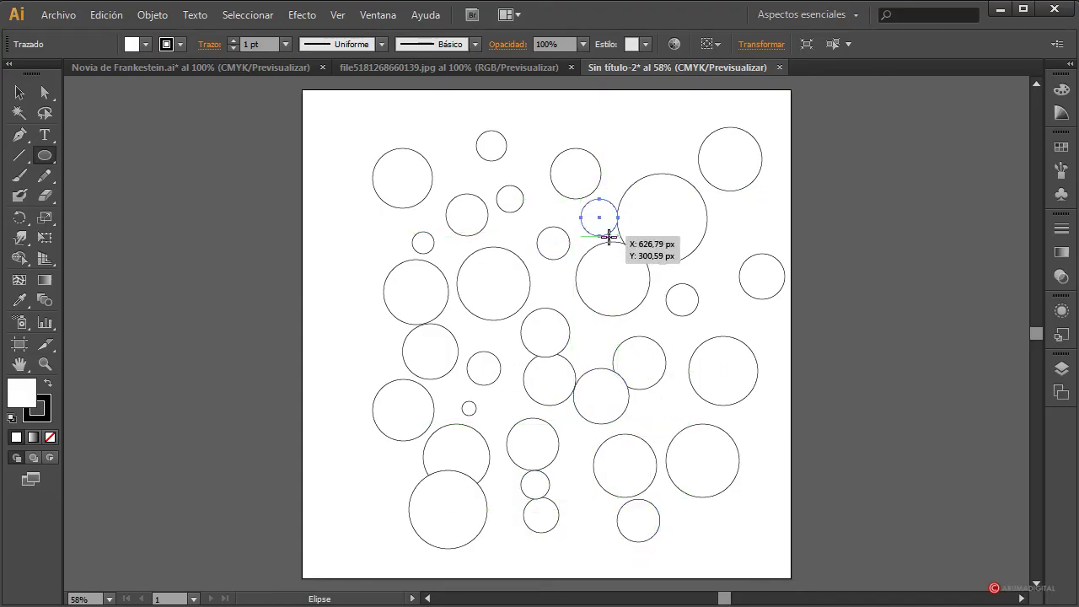
drag(608, 119, 659, 169)
drag(334, 227, 432, 324)
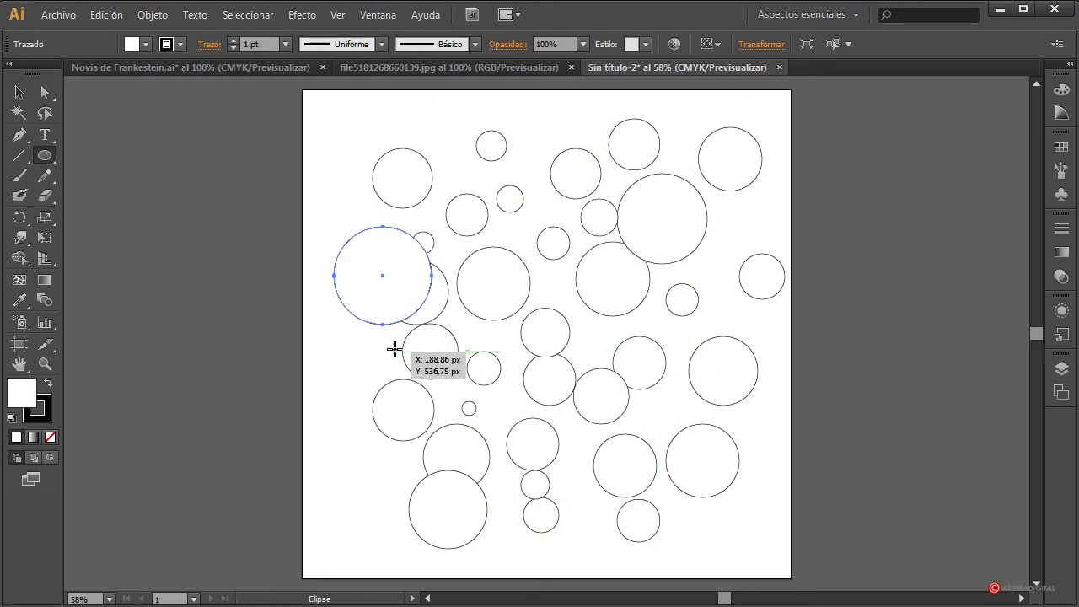
drag(341, 344, 360, 362)
drag(586, 304, 634, 351)
mouse_move(558, 444)
mouse_down()
mouse_move(593, 479)
mouse_move(589, 521)
mouse_up()
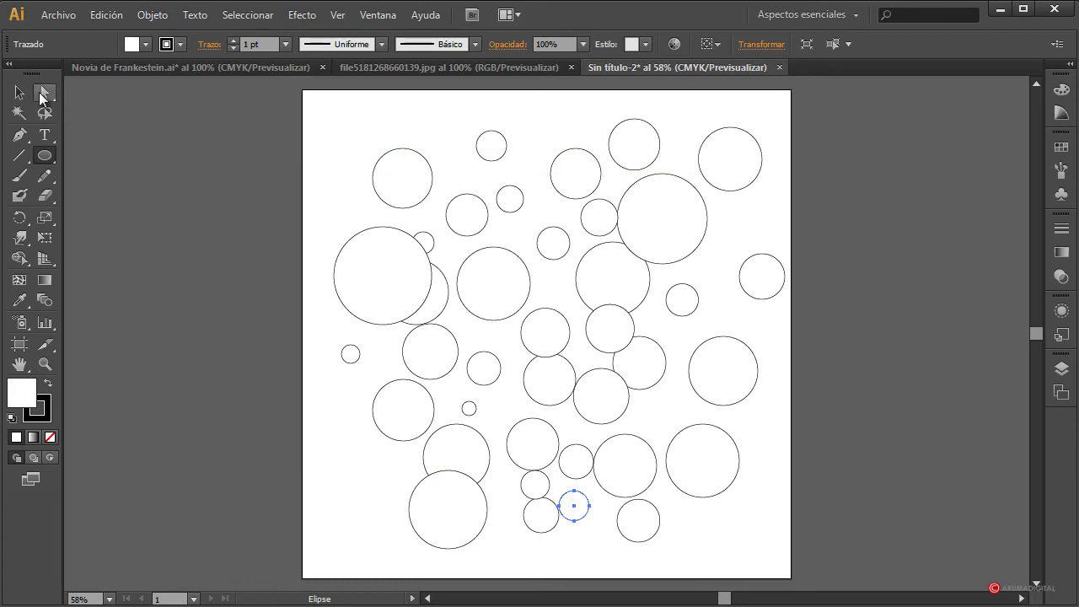
Select all the circles on the artboard
click(19, 93)
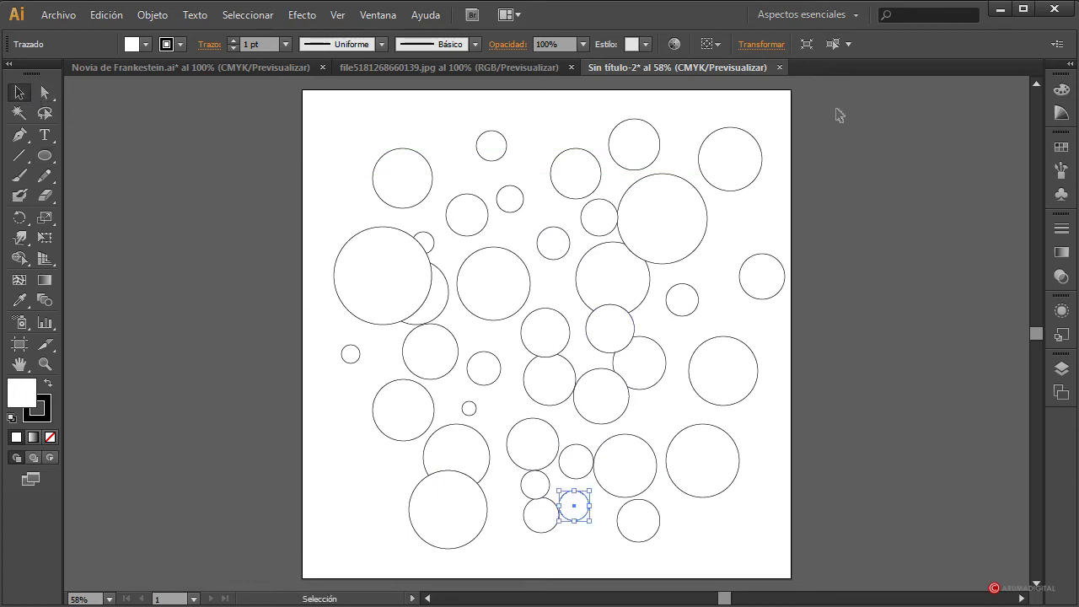
drag(834, 108, 354, 567)
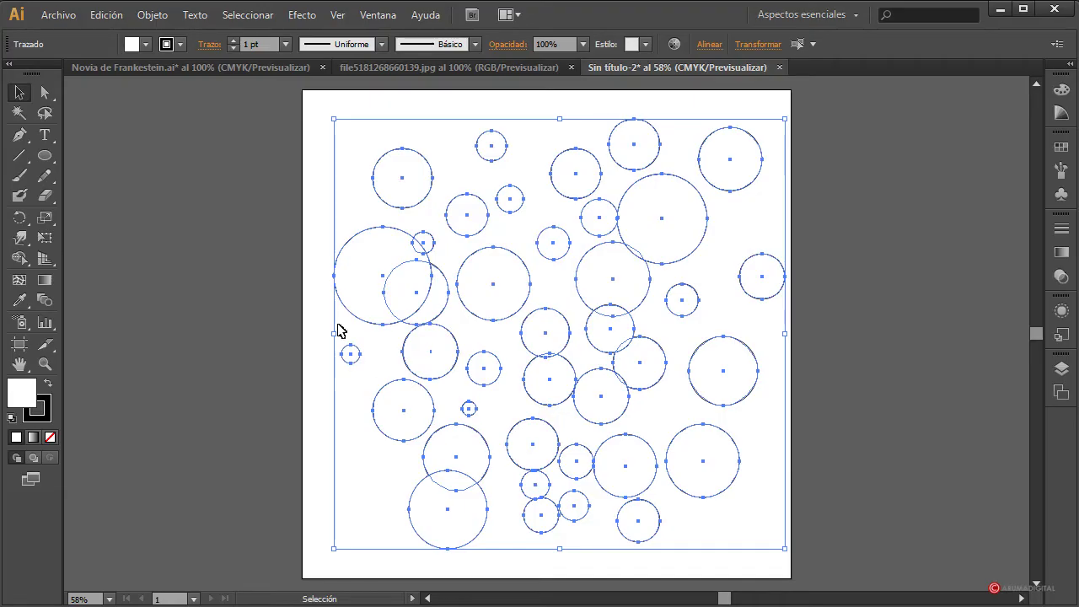
Try the red, R=193 G=39 B=45 and magenta swatches as the fill of the selected circles
click(142, 47)
click(20, 73)
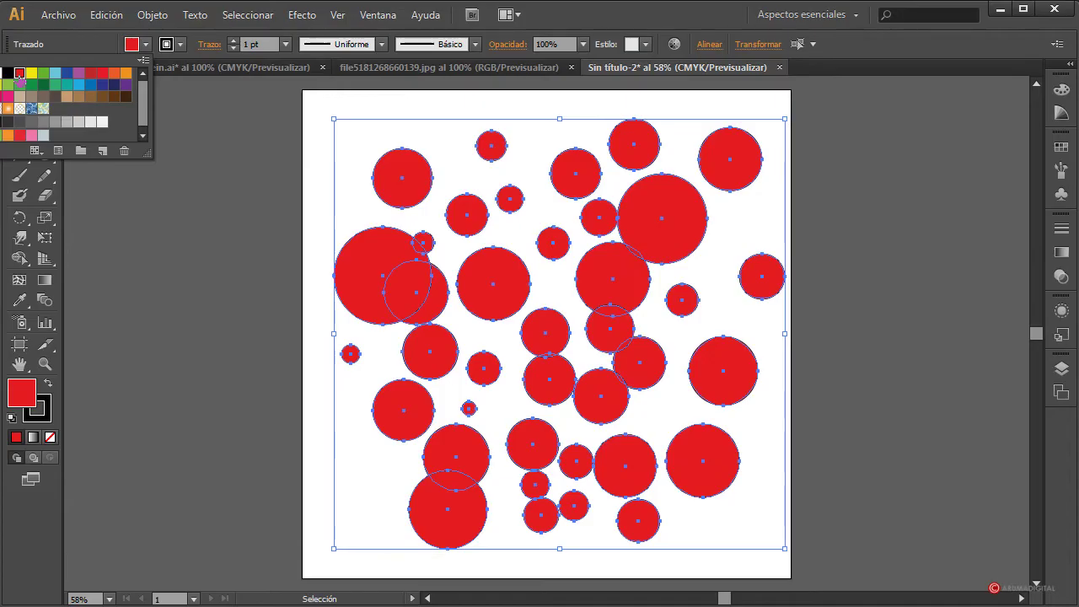
click(90, 75)
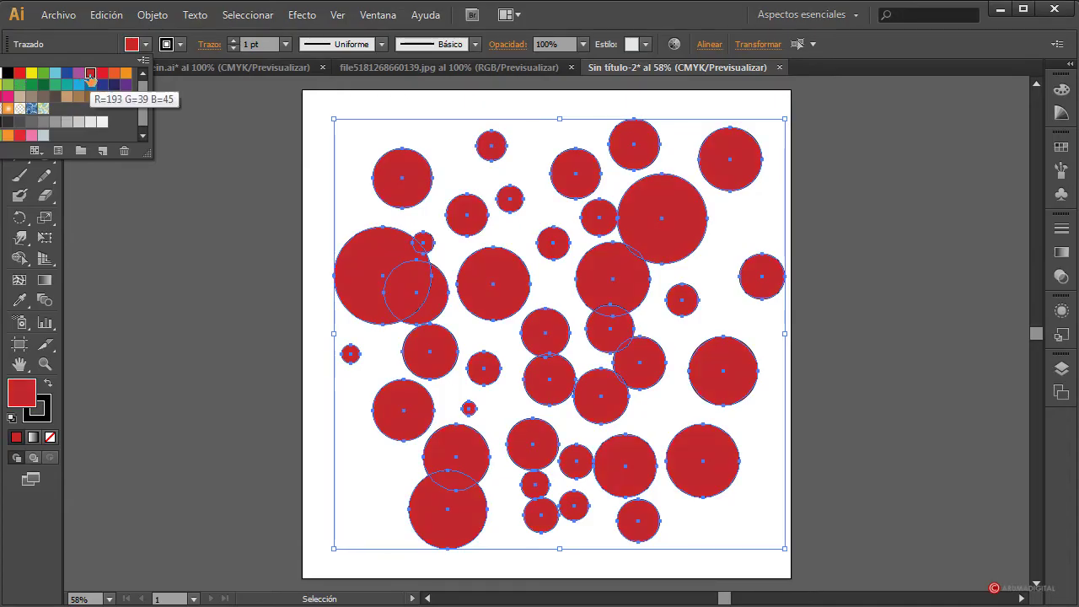
click(6, 107)
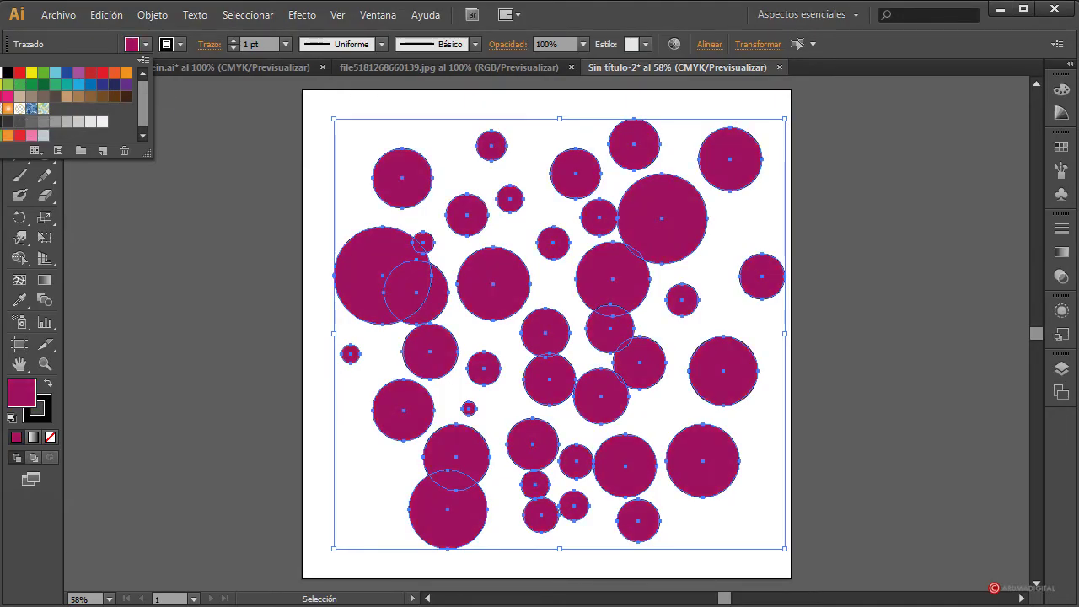
Change the color spectrum's color mode, fill the selected circles with a dark reddish brown picked from it, and deselect them
click(1061, 89)
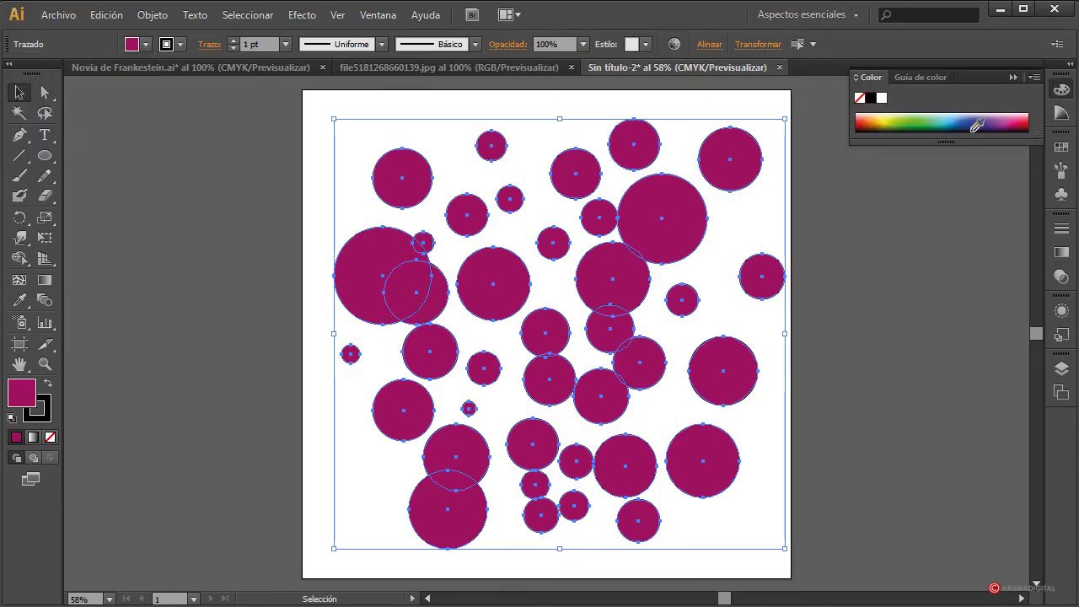
click(1036, 77)
click(876, 144)
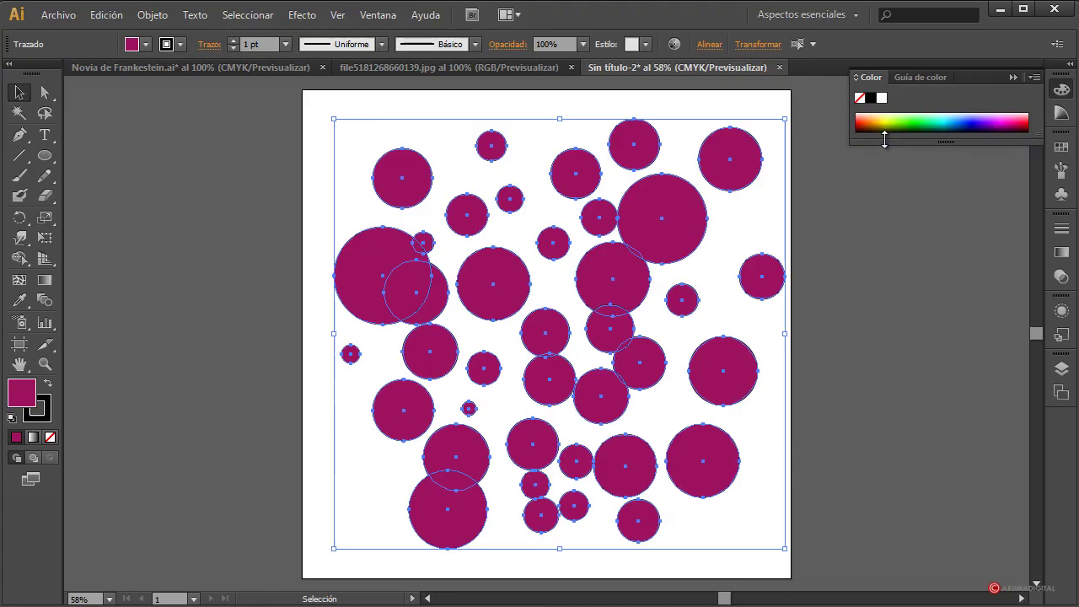
click(899, 113)
drag(897, 116, 871, 120)
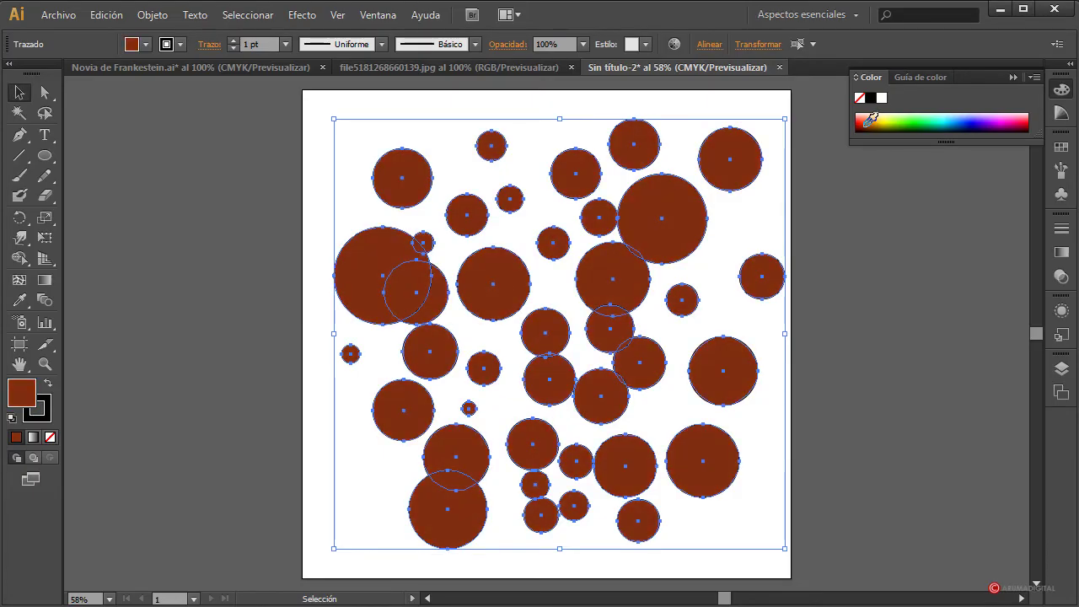
click(880, 268)
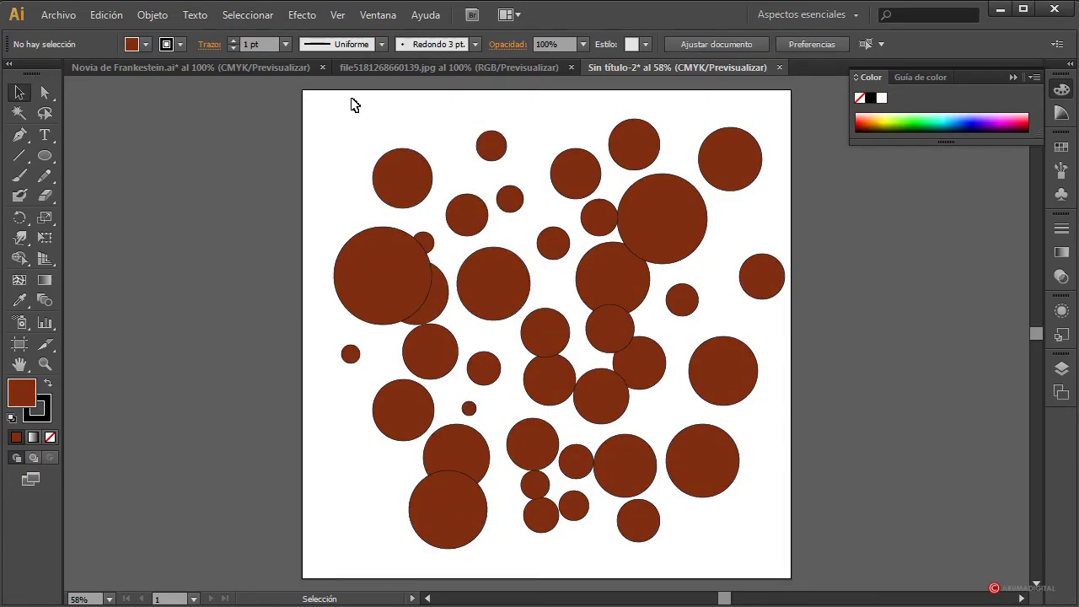
Select all the brown circles, set their stroke to none, and clear the selection
drag(303, 105, 833, 551)
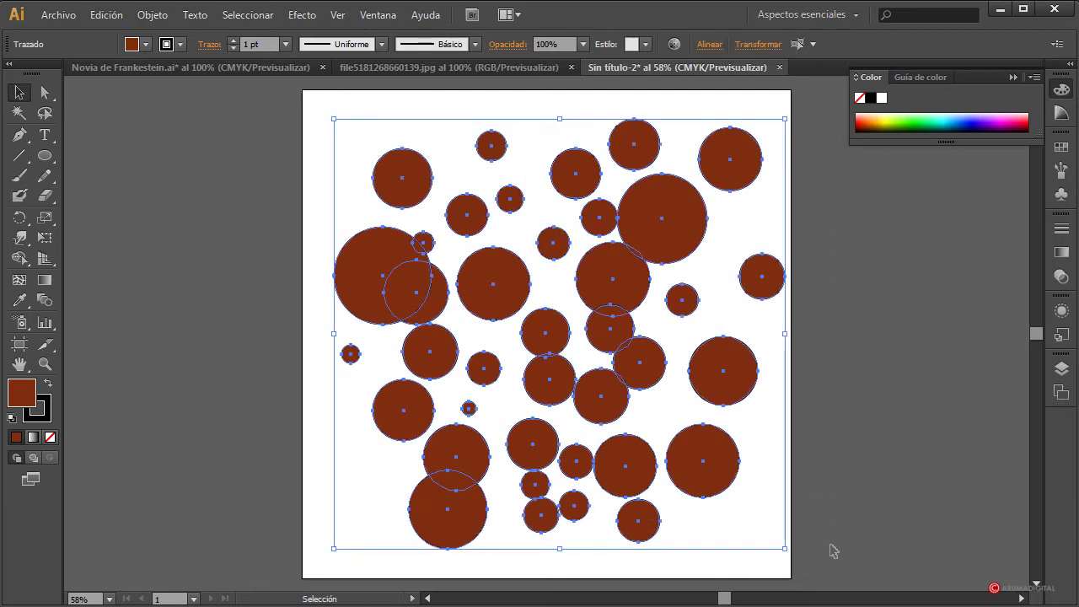
click(181, 44)
click(8, 74)
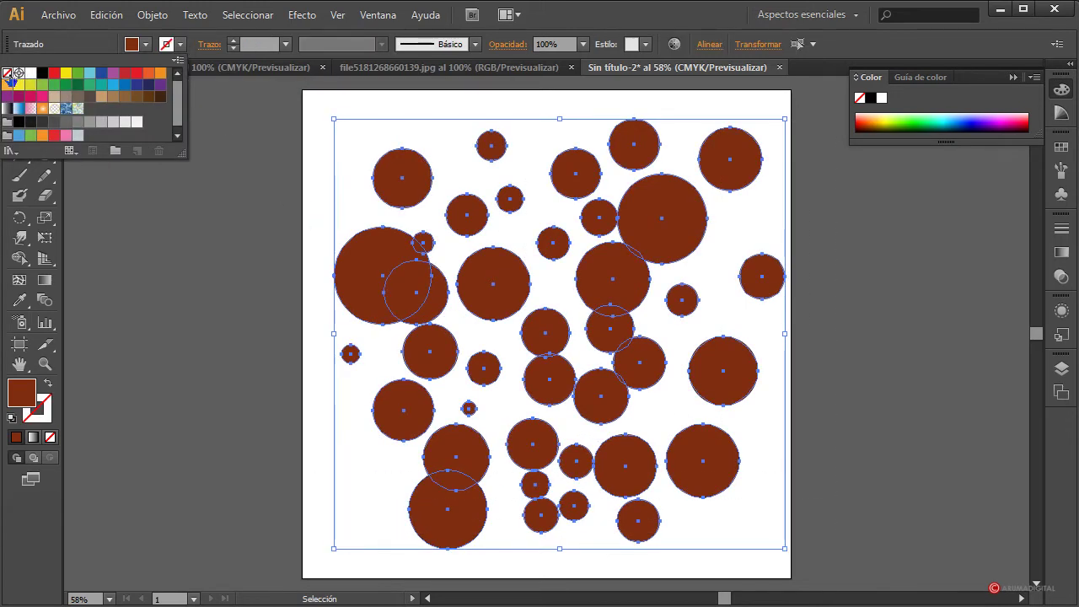
click(861, 281)
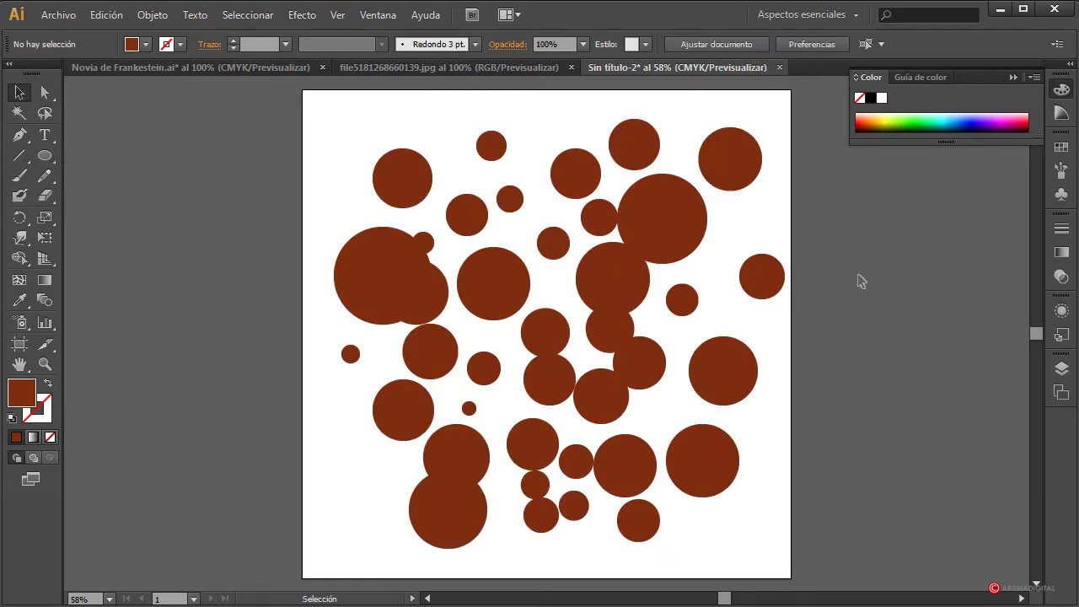
Fill all the circles on the artboard with a dark maroon picked from the color spectrum and deselect them
drag(341, 110, 767, 540)
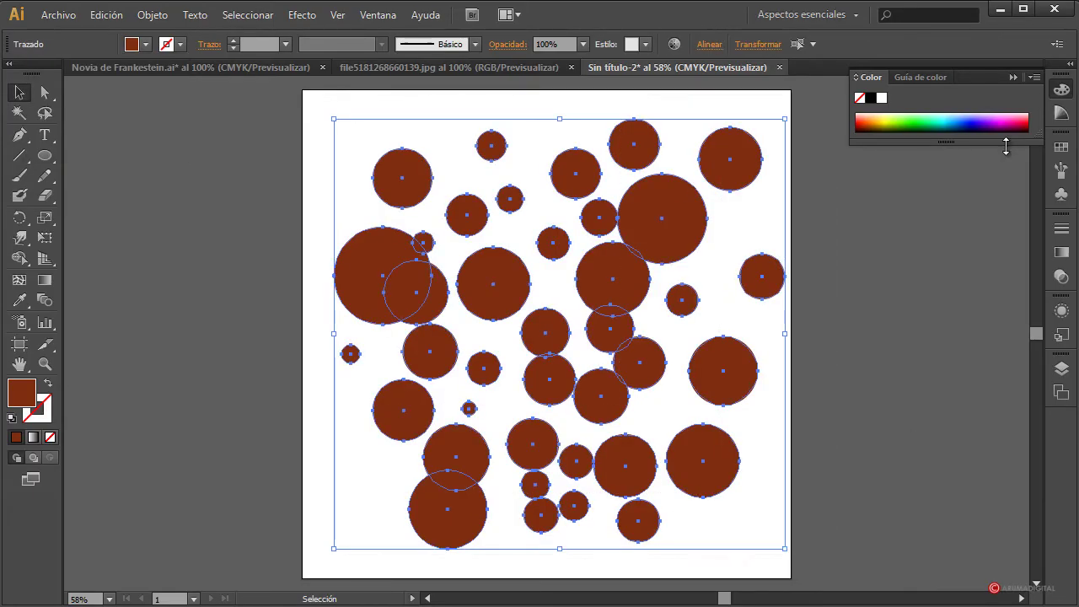
click(1030, 119)
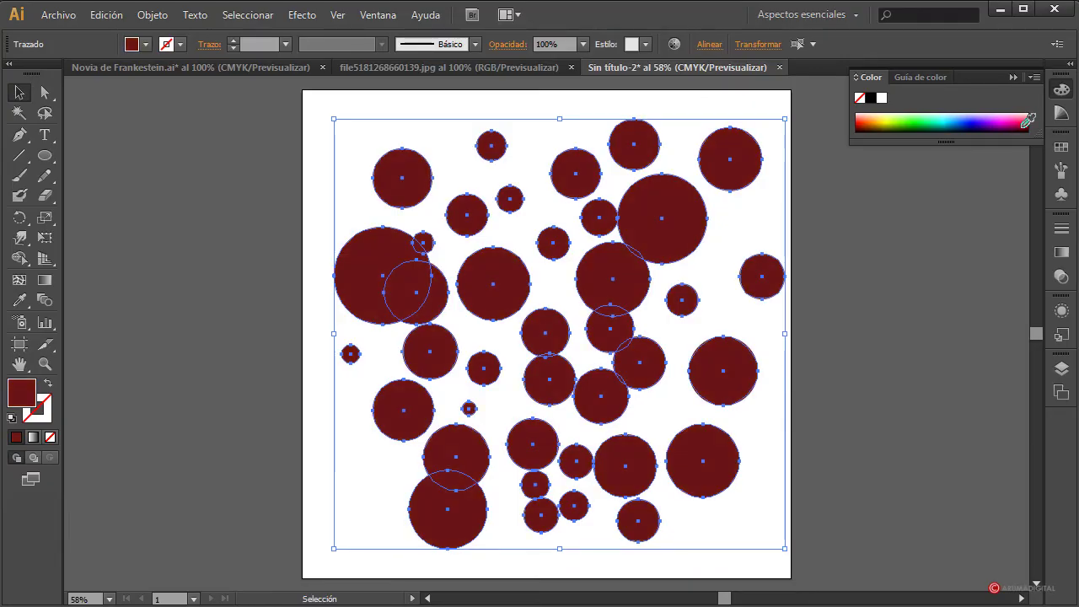
click(990, 241)
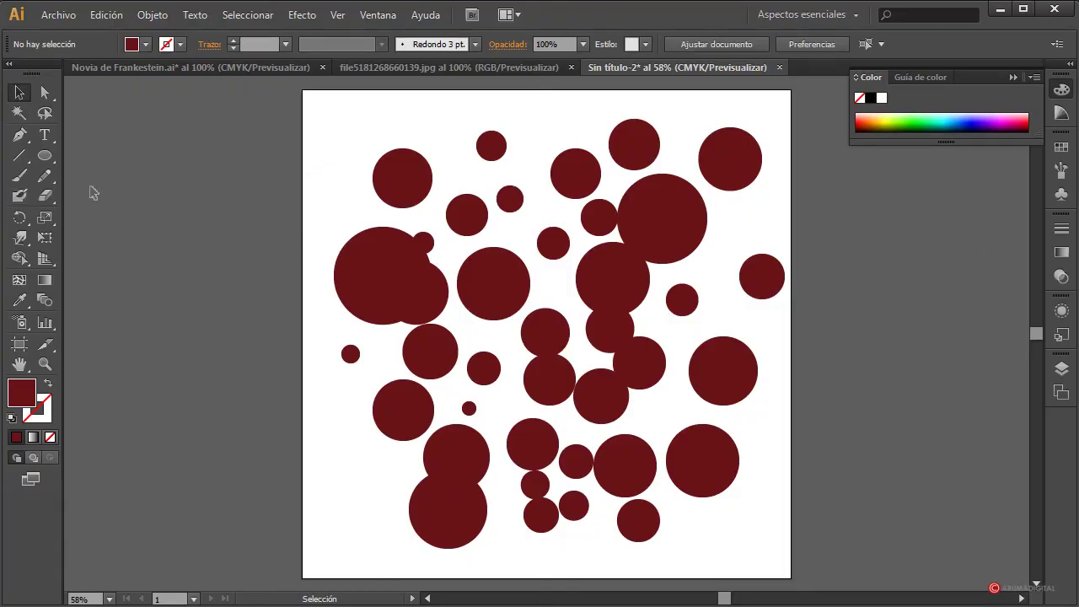
Draw a small ellipse inside the maroon circle in the artboard's upper-left area and fill it with white
click(44, 165)
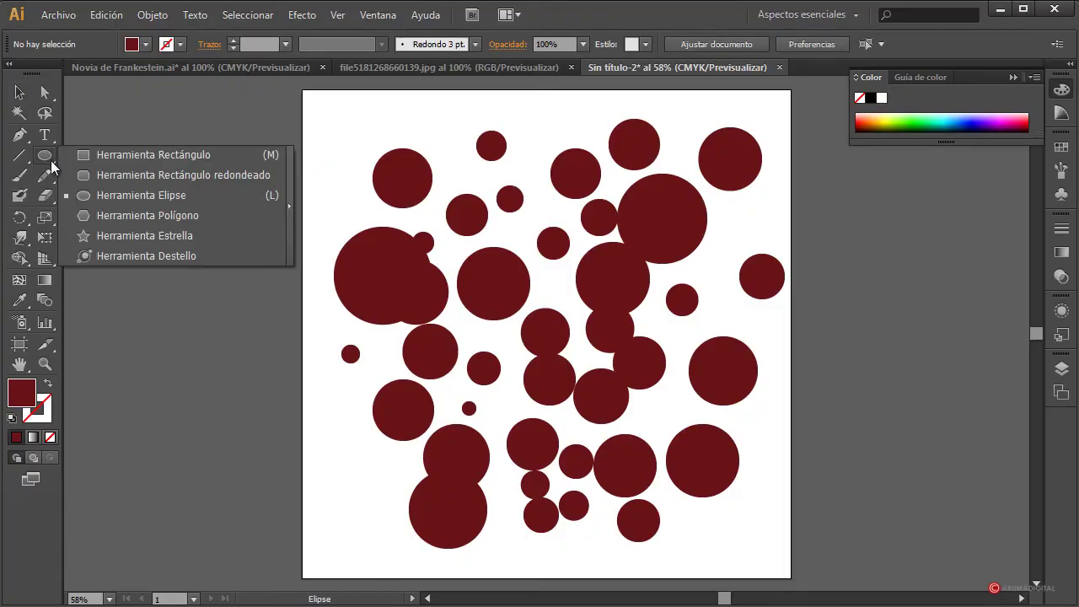
click(123, 196)
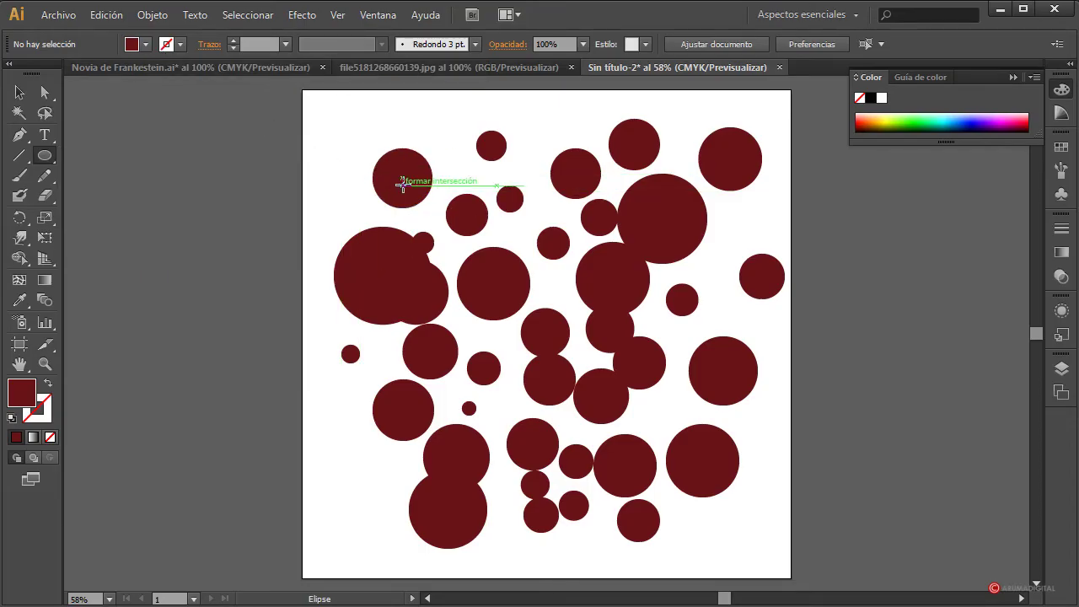
drag(402, 180, 412, 186)
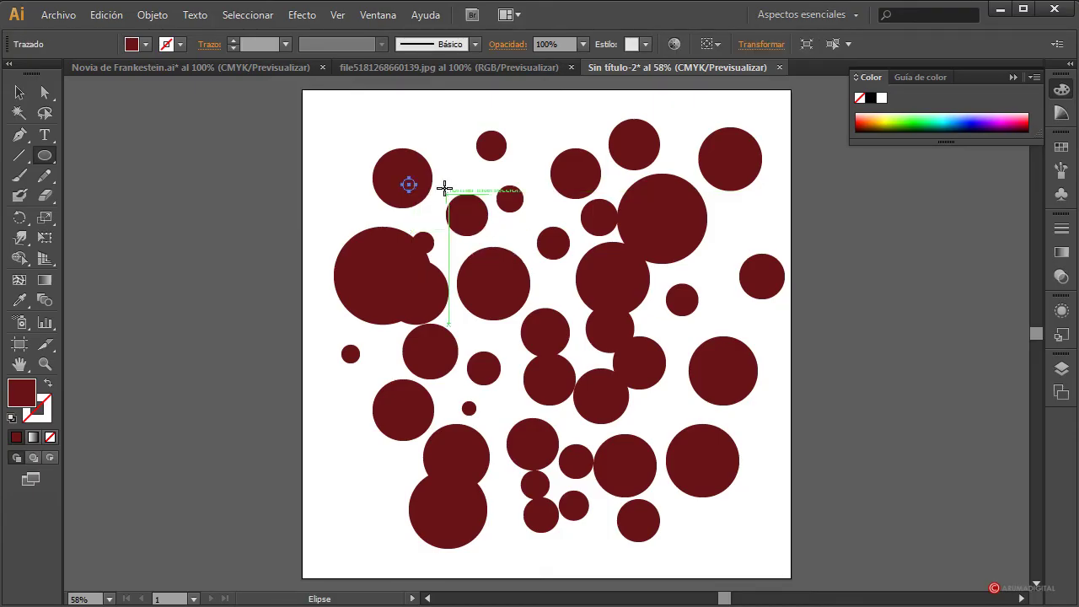
click(146, 44)
click(102, 121)
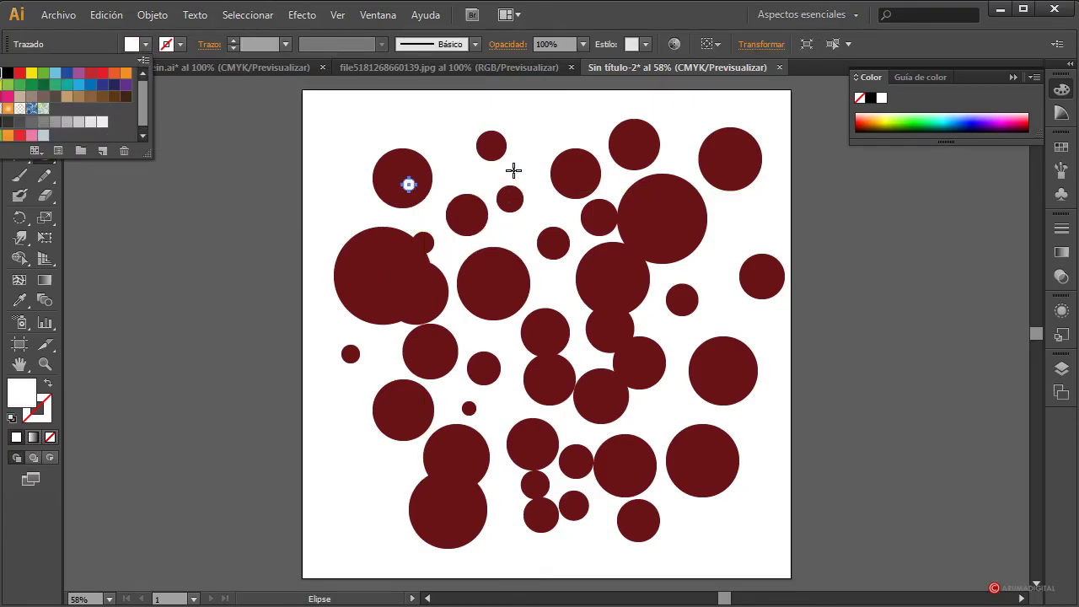
Draw small white circles inside the maroon circles along the artboard's top and right side
click(491, 148)
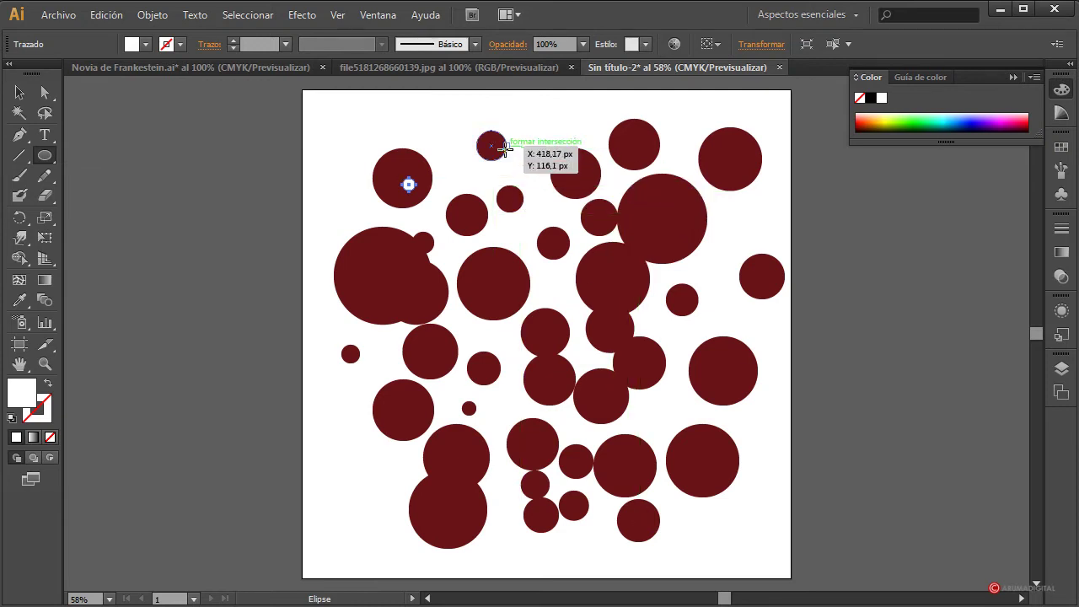
drag(491, 146, 494, 150)
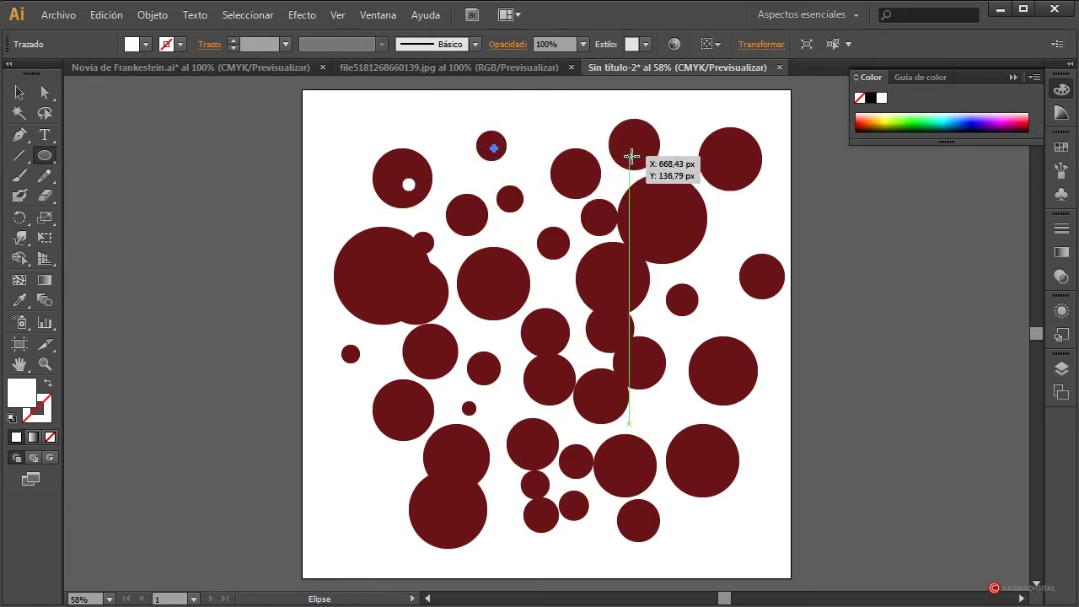
drag(636, 159, 637, 160)
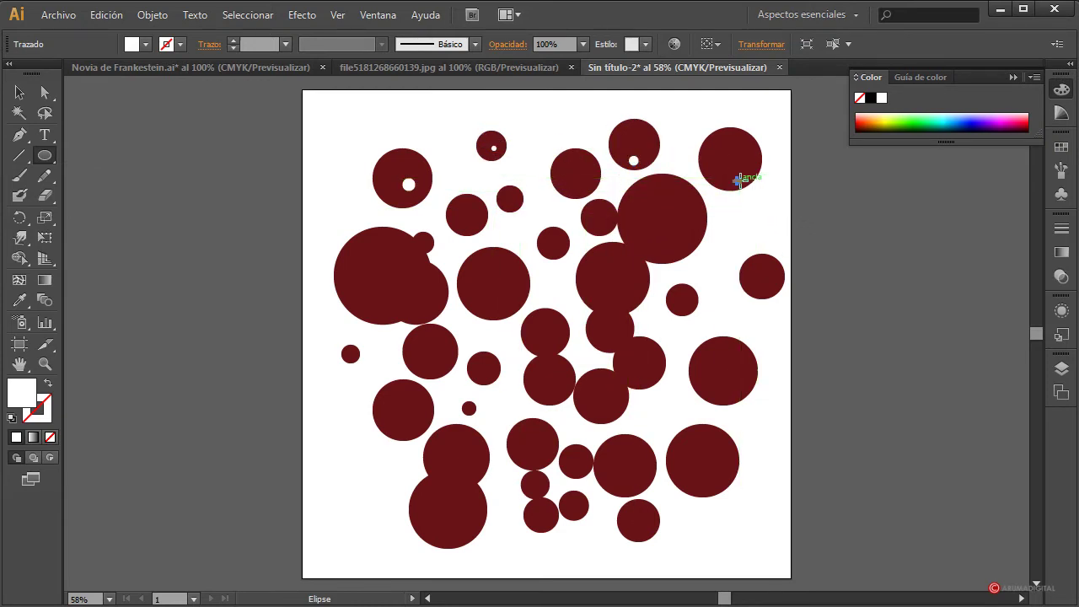
drag(671, 232, 680, 242)
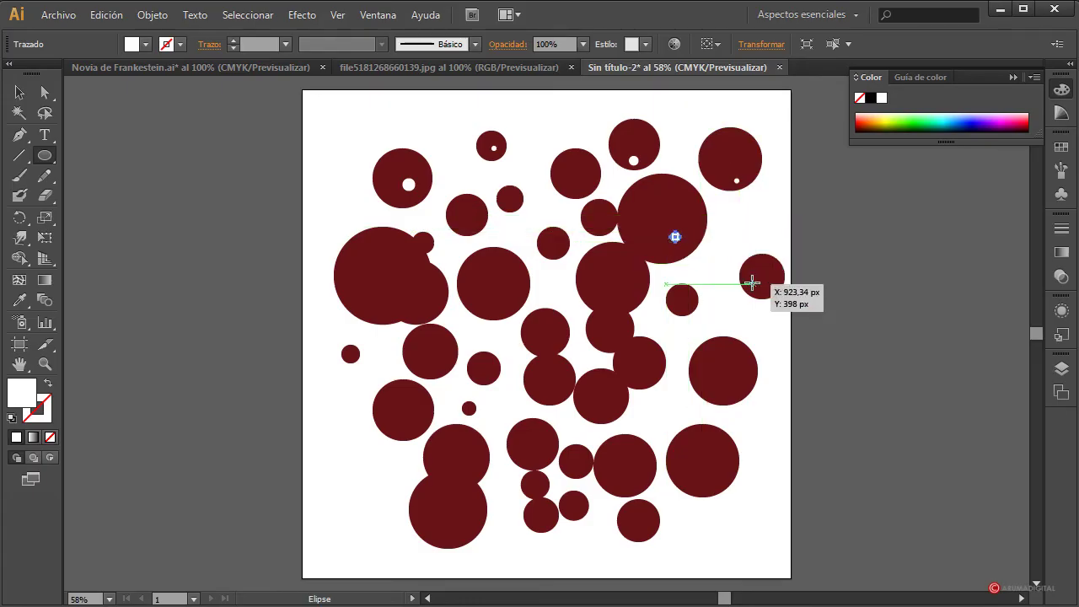
drag(760, 281, 767, 288)
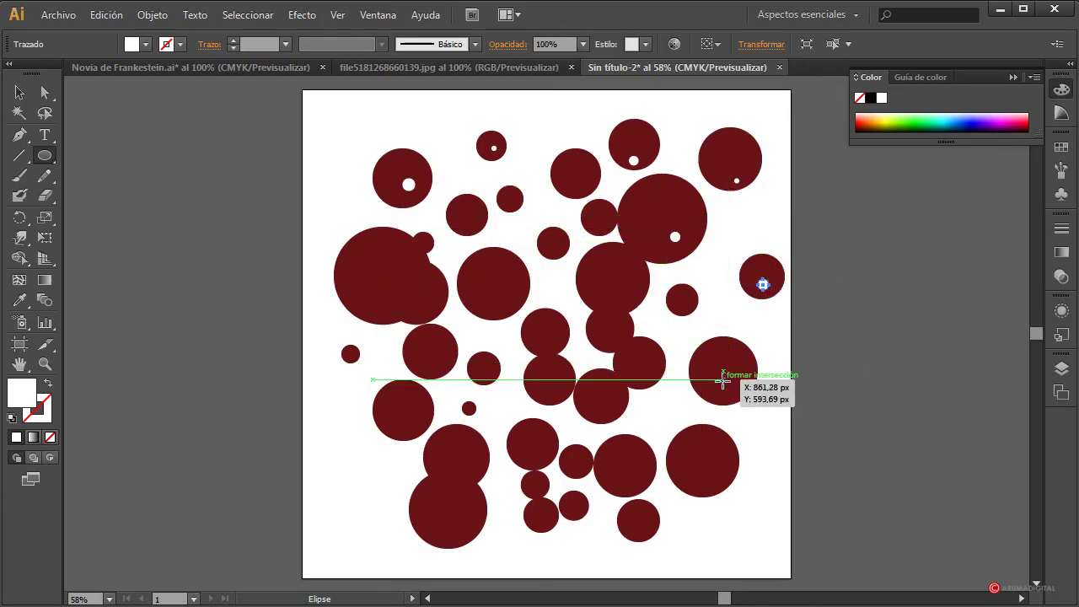
drag(727, 383, 733, 390)
Draw small white circles inside the large central maroon circles and those down the artboard's left side
drag(615, 292, 623, 300)
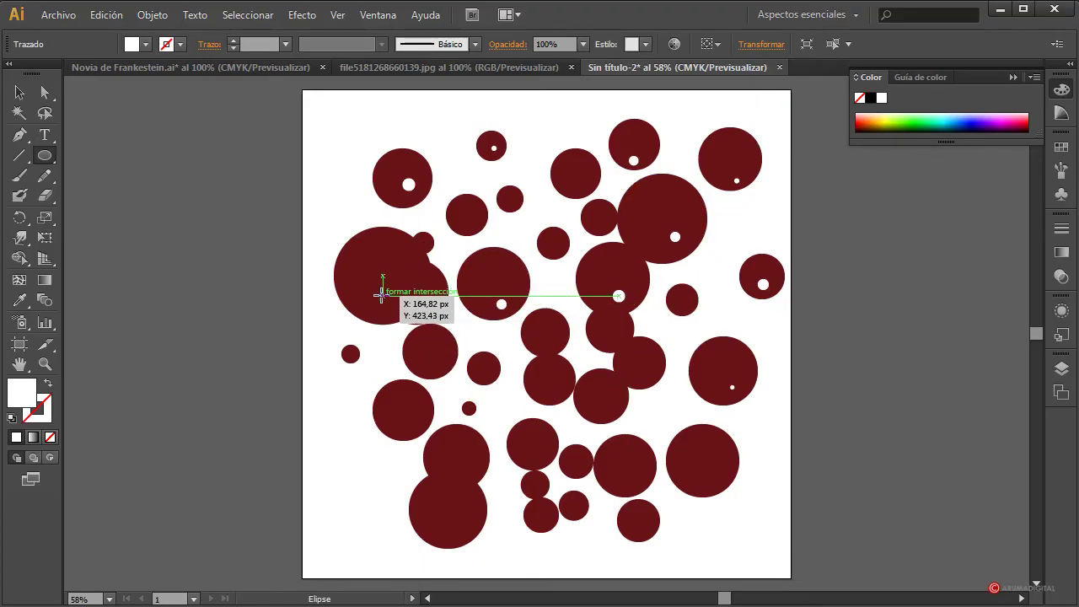
drag(377, 303, 383, 312)
drag(417, 303, 423, 312)
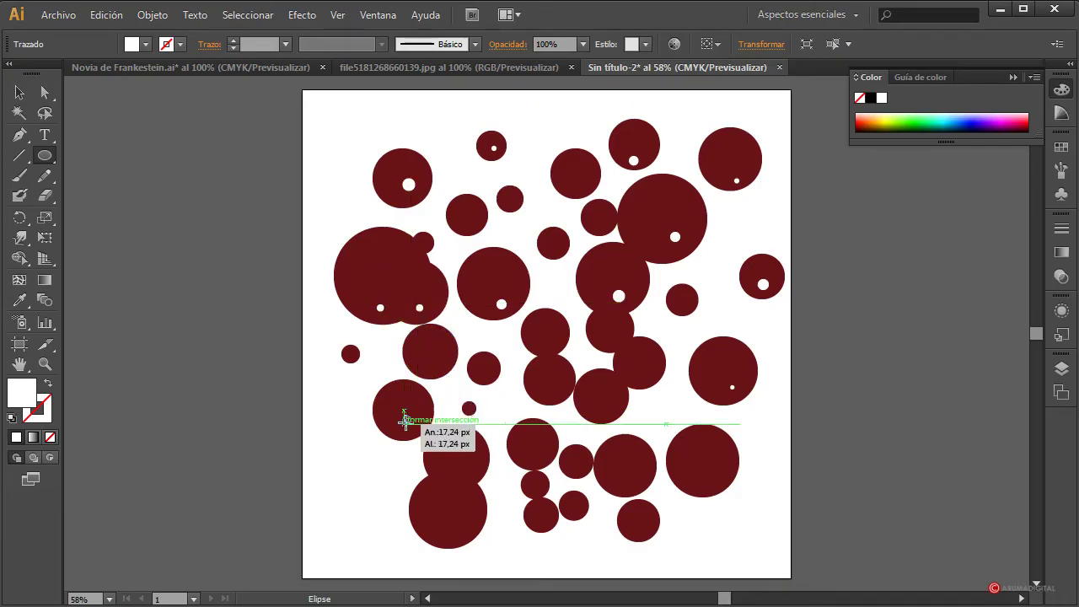
drag(404, 415, 410, 424)
drag(429, 355, 436, 362)
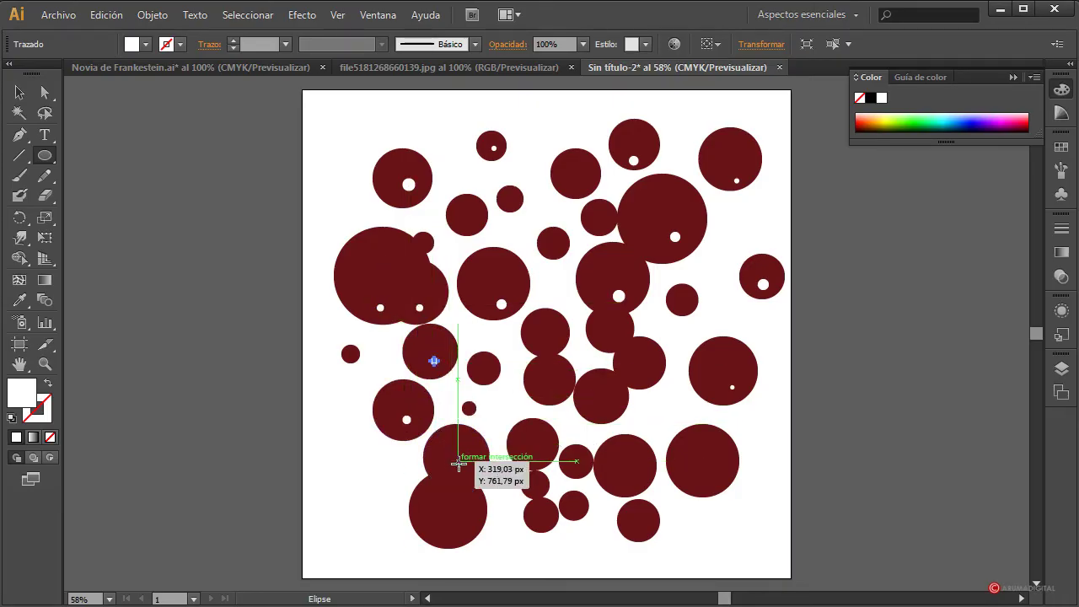
drag(457, 461, 466, 470)
drag(448, 520, 457, 529)
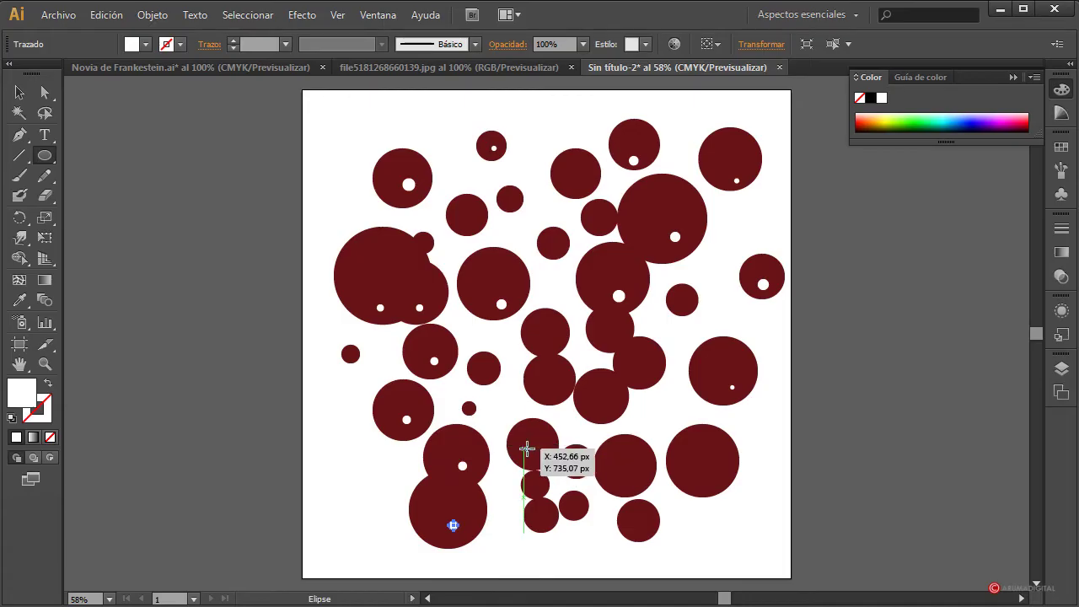
Draw small white circles inside the maroon circles in the artboard's lower part and lower center
drag(523, 449, 552, 521)
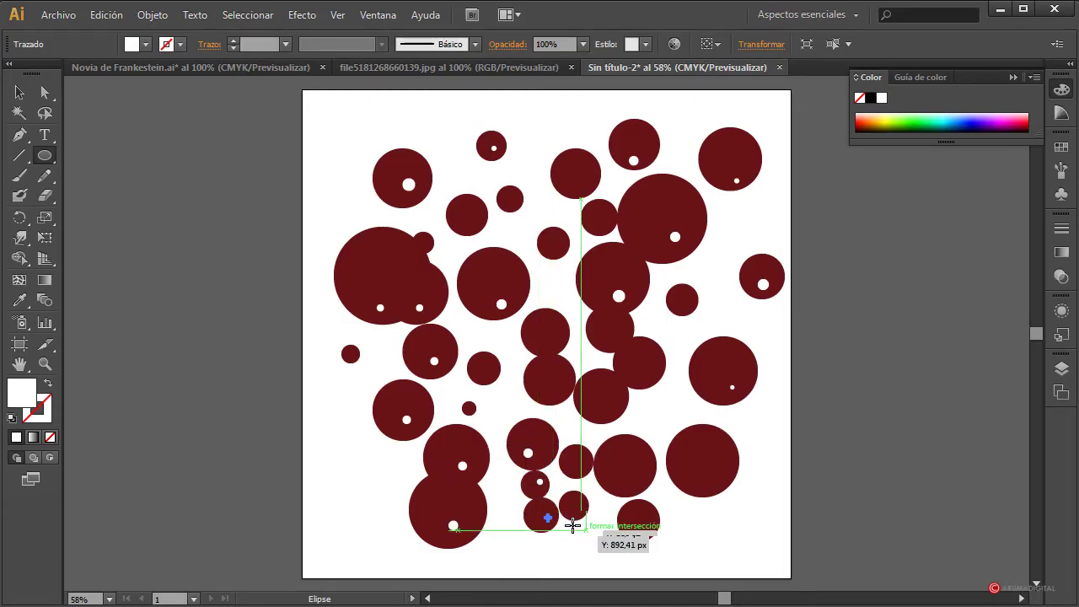
drag(625, 470, 633, 478)
drag(636, 515, 643, 522)
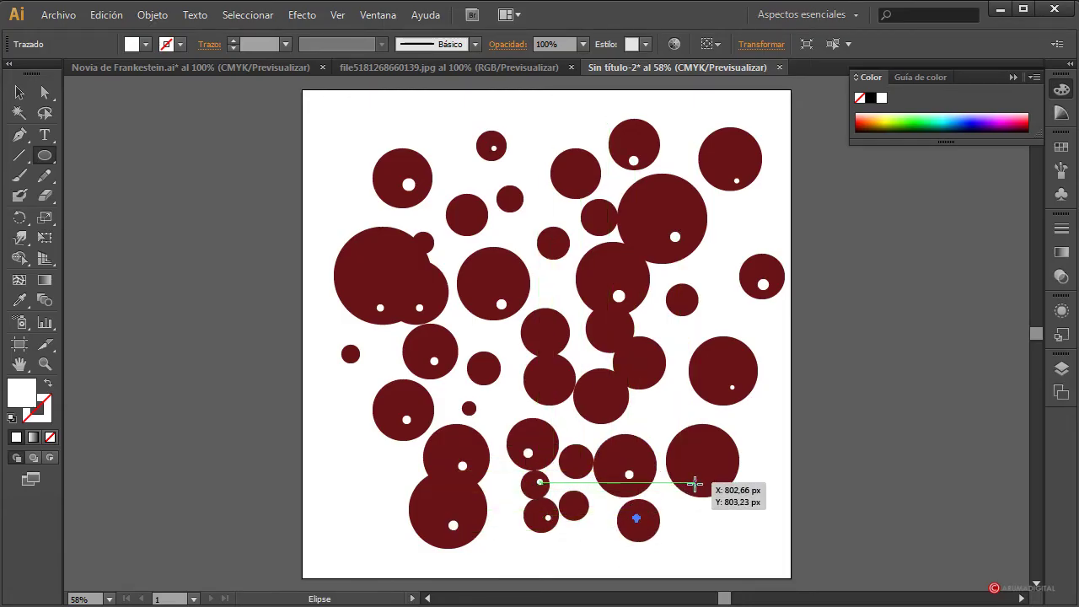
drag(698, 479, 707, 488)
drag(596, 403, 605, 411)
drag(639, 365, 654, 379)
drag(550, 378, 558, 388)
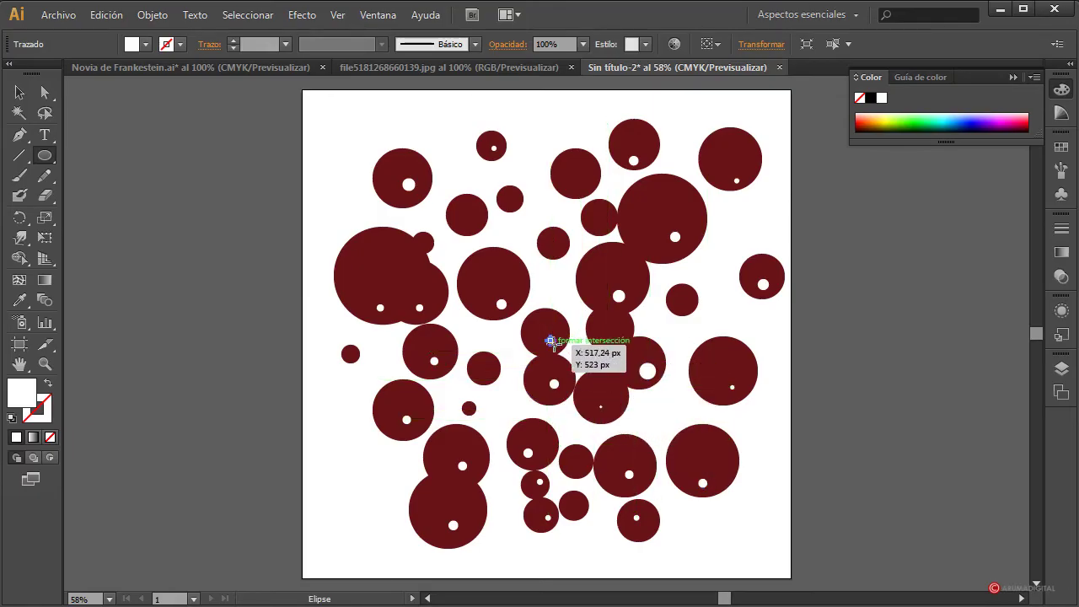
Draw tiny white ellipses inside the remaining small maroon circles in the artboard's upper middle and left half
drag(546, 244, 555, 248)
drag(468, 215, 511, 204)
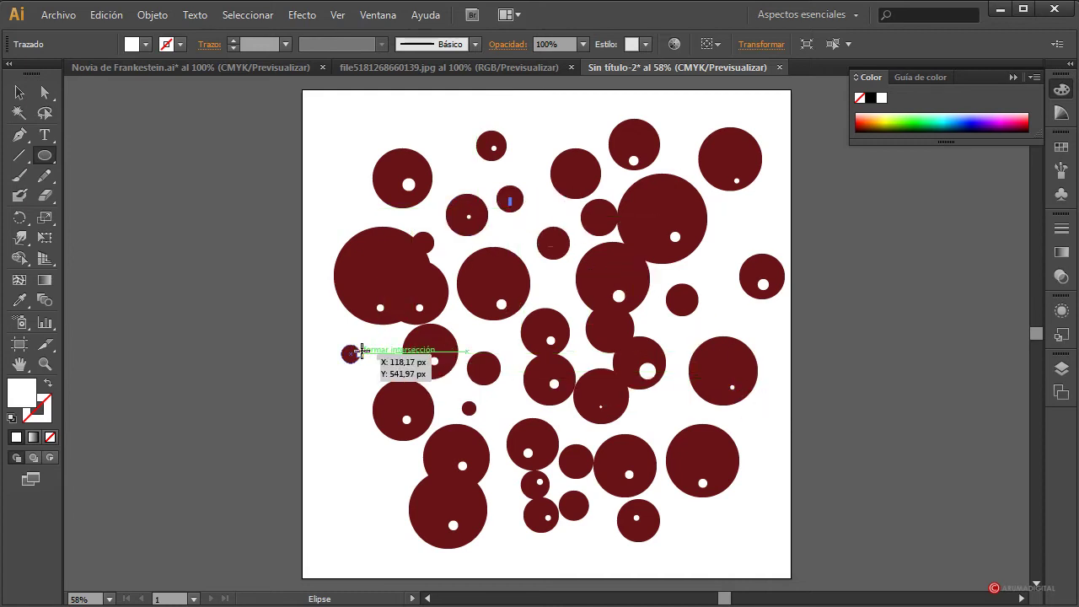
drag(350, 351, 351, 354)
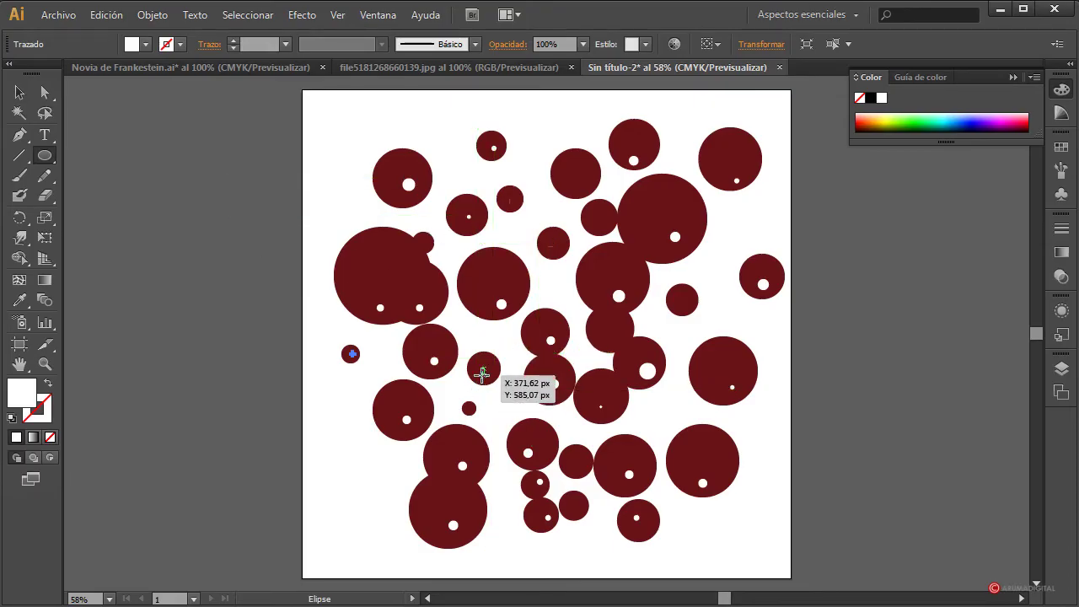
drag(482, 374, 487, 379)
Select all the maroon and white circles on the artboard with the Selection tool
click(20, 93)
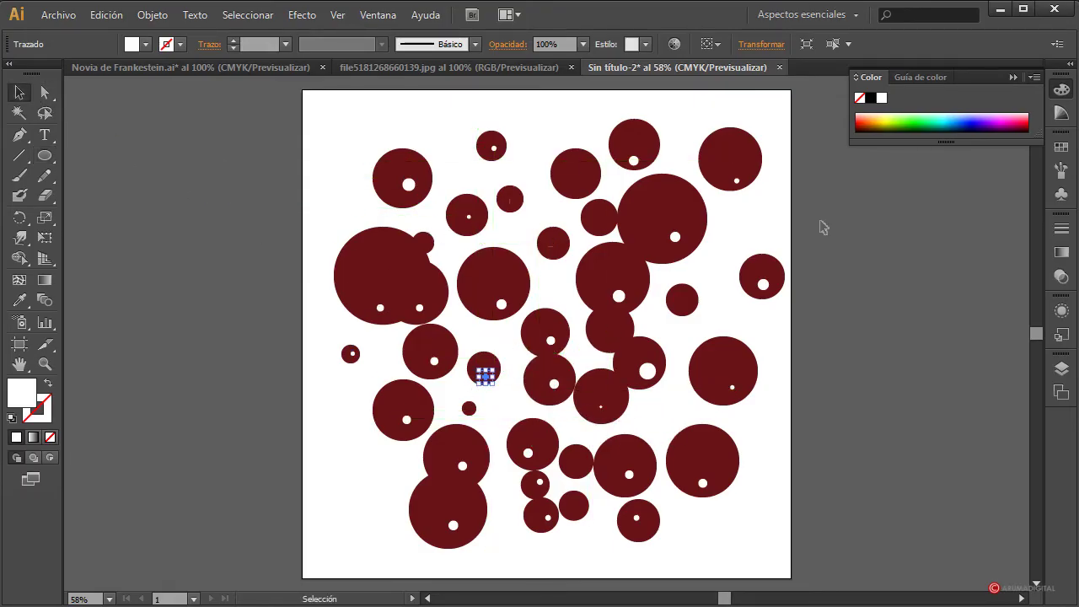
click(847, 246)
drag(814, 96, 295, 549)
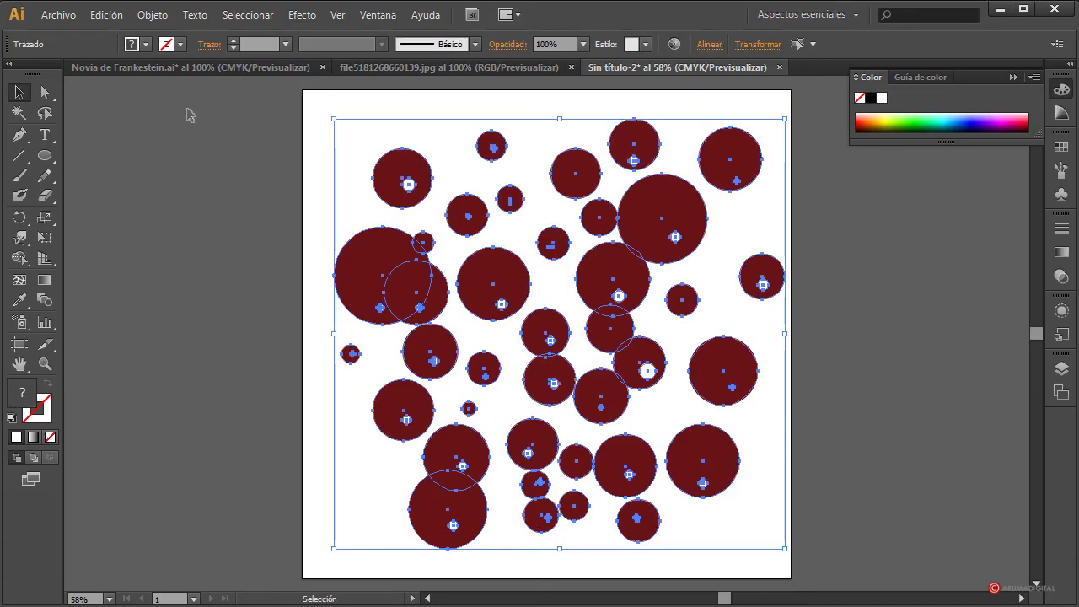
click(312, 18)
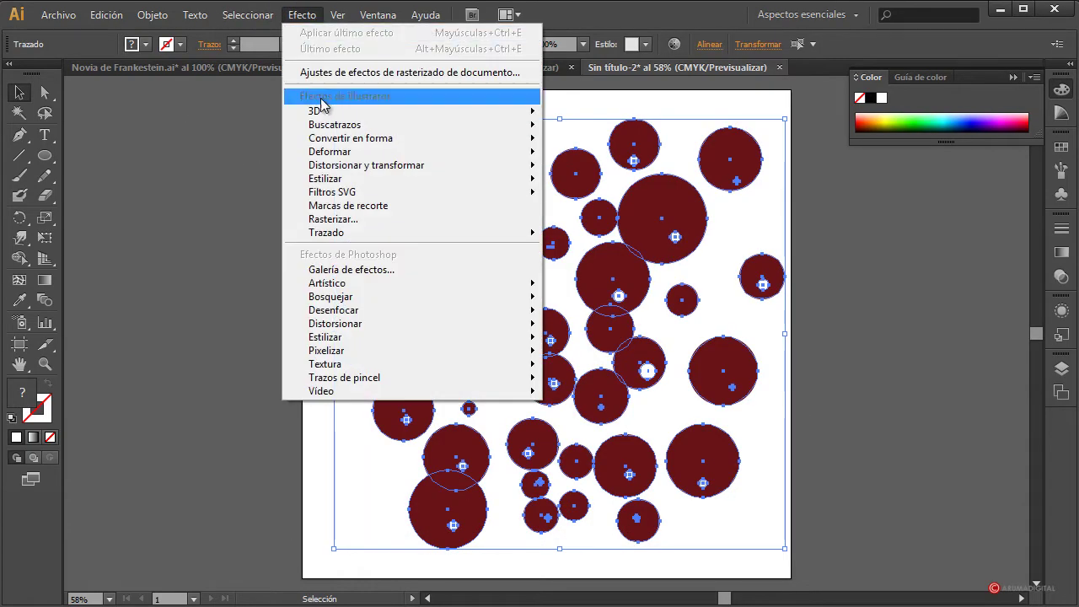
mouse_move(357, 166)
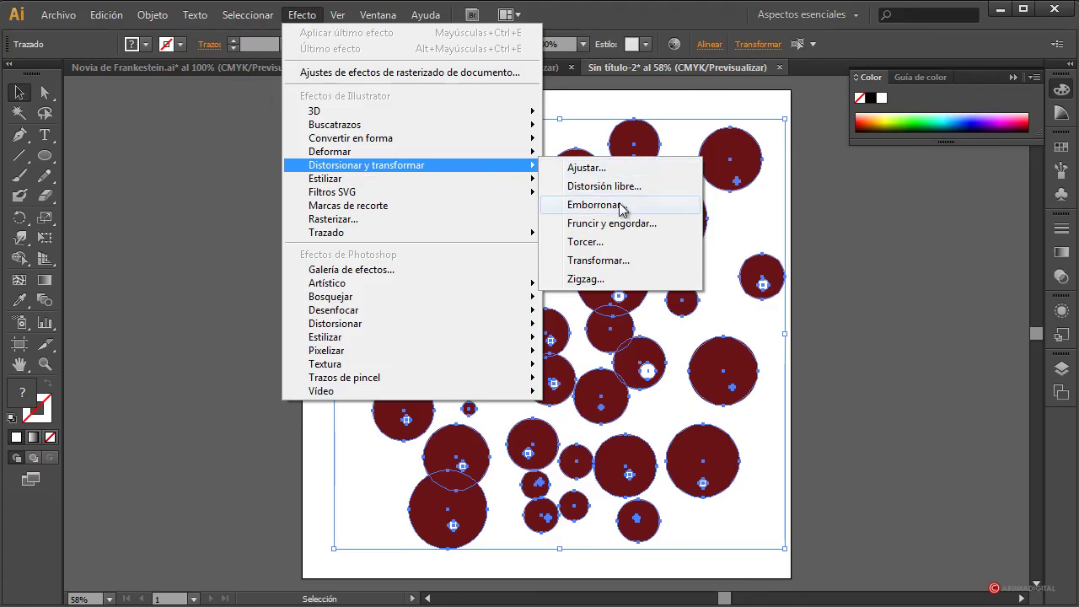
click(629, 232)
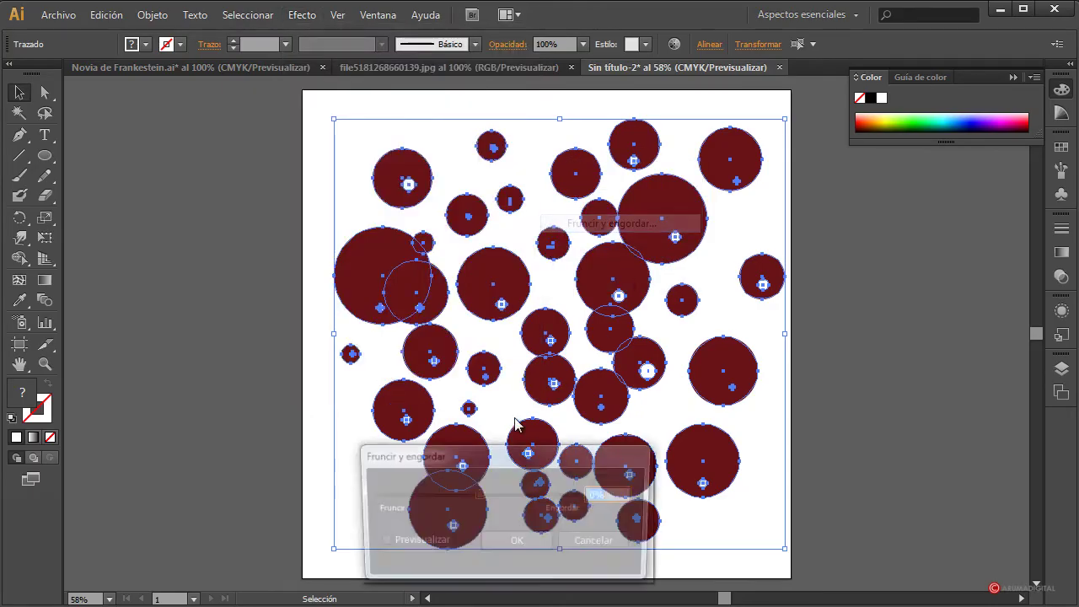
click(414, 548)
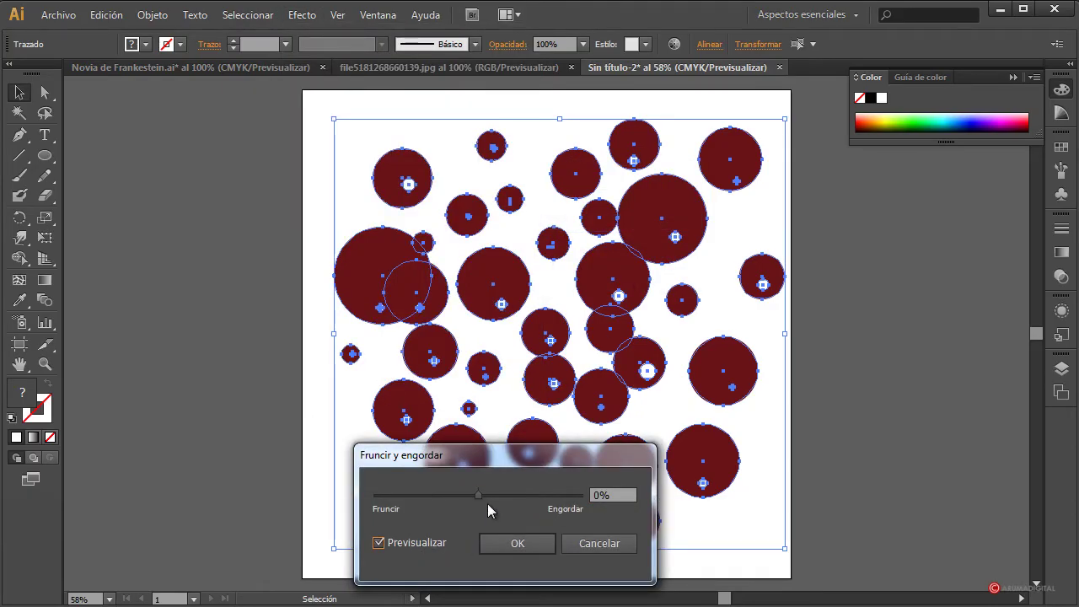
mouse_move(480, 496)
mouse_down()
mouse_move(511, 499)
mouse_move(429, 498)
mouse_move(484, 498)
mouse_move(470, 502)
mouse_up()
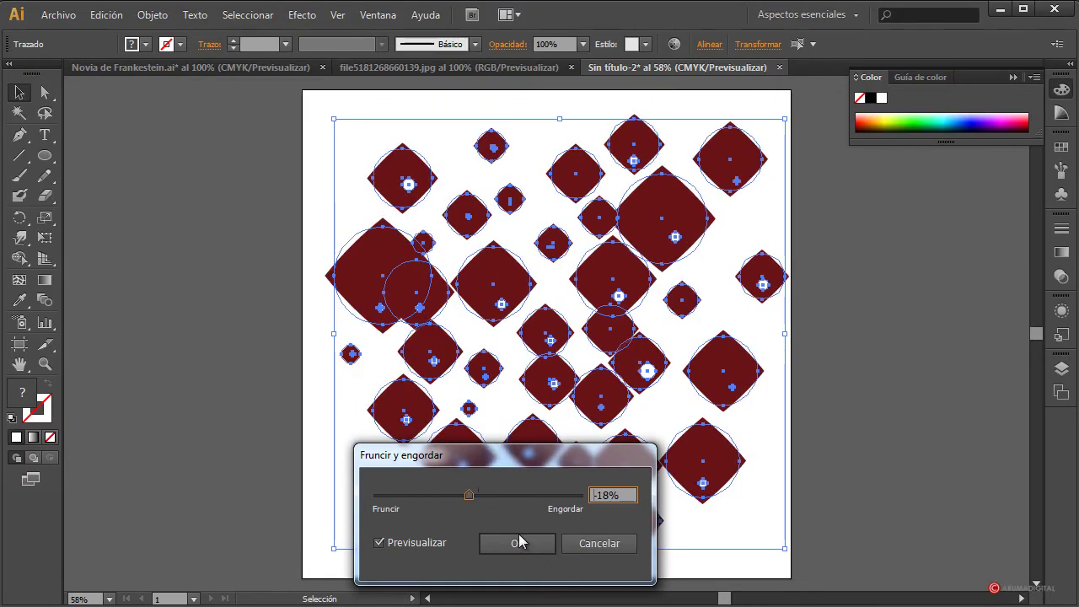
click(599, 548)
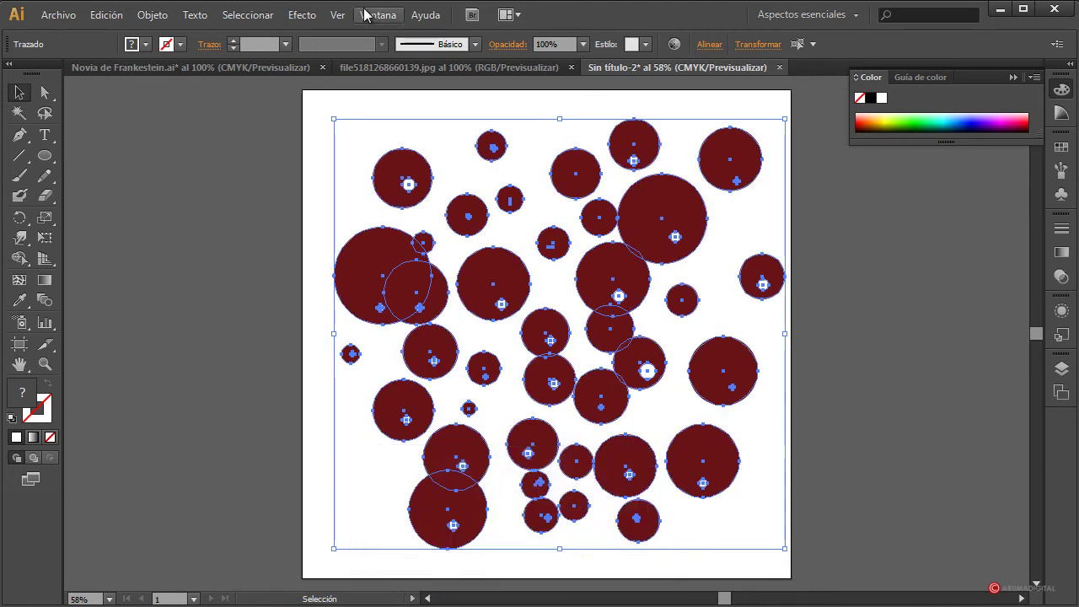
Apply the Roughen effect to all selected circles with 15% relative size, detail of 5 per inch and smooth points, with preview on
click(302, 15)
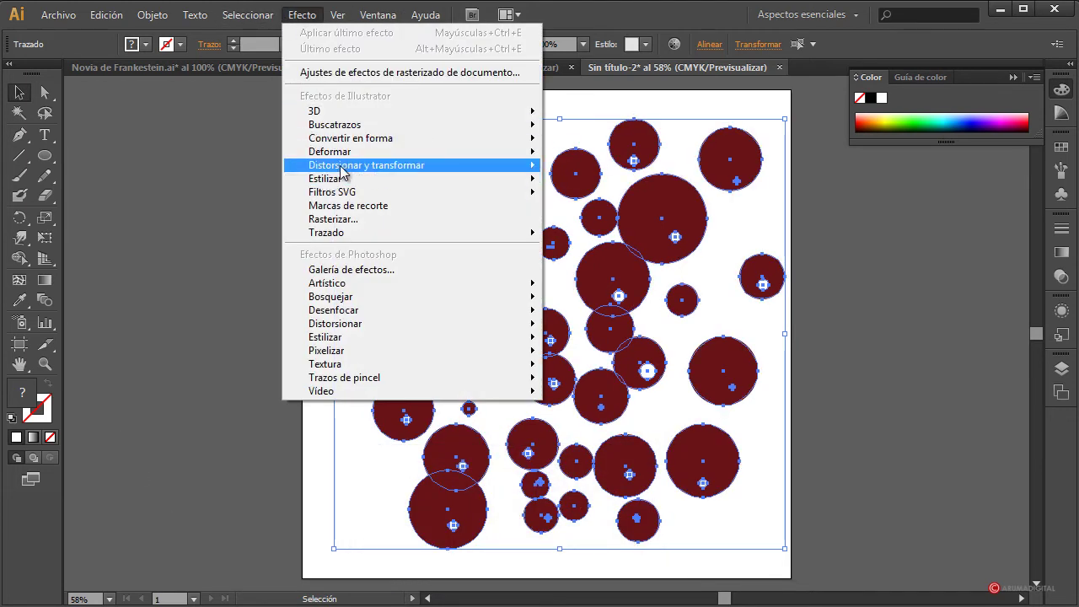
mouse_move(343, 171)
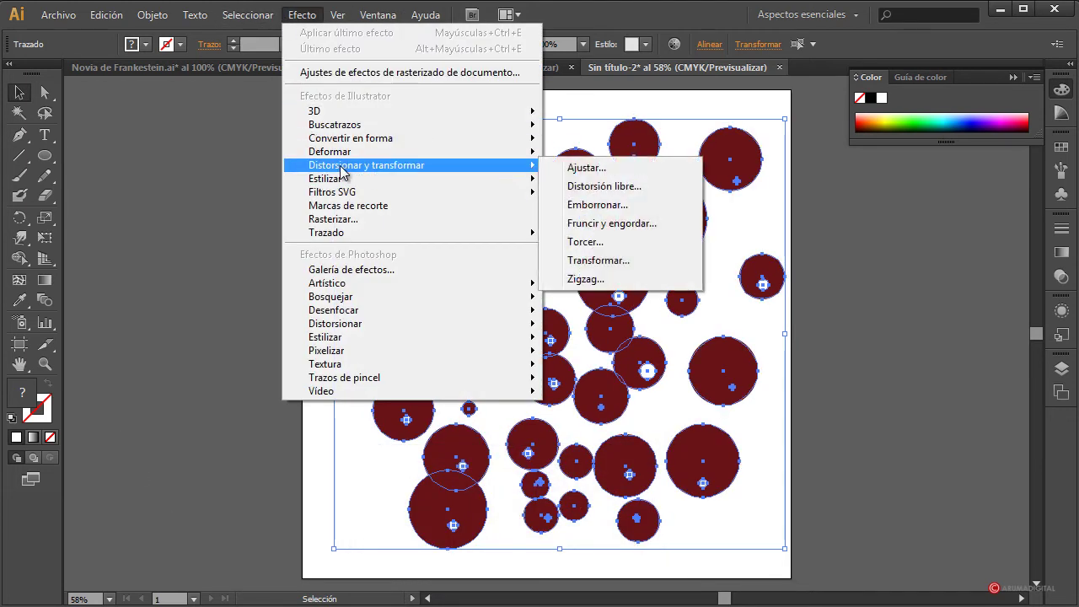
click(598, 206)
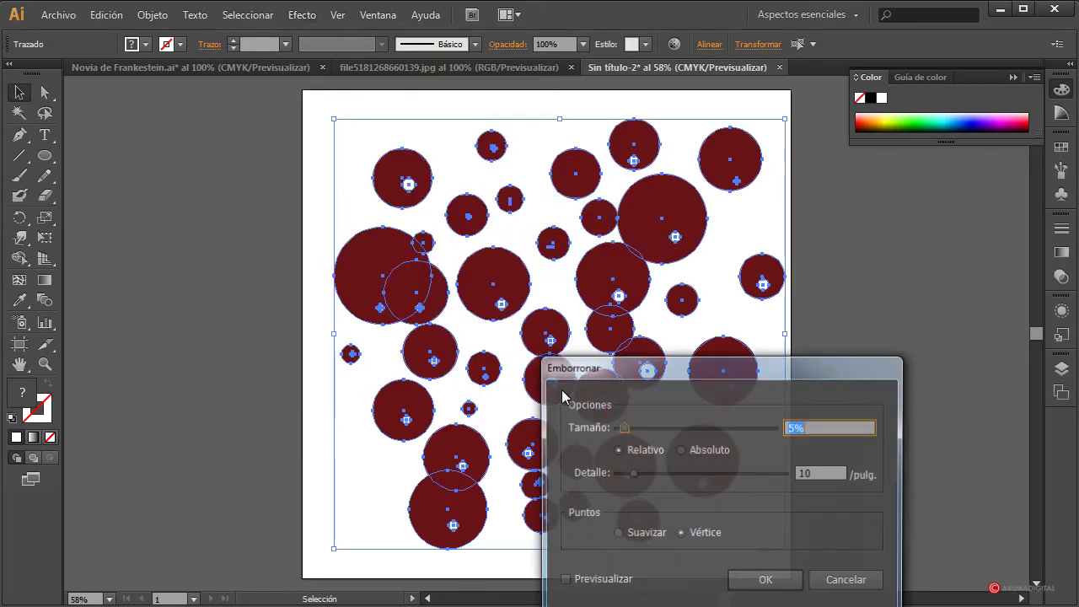
click(580, 584)
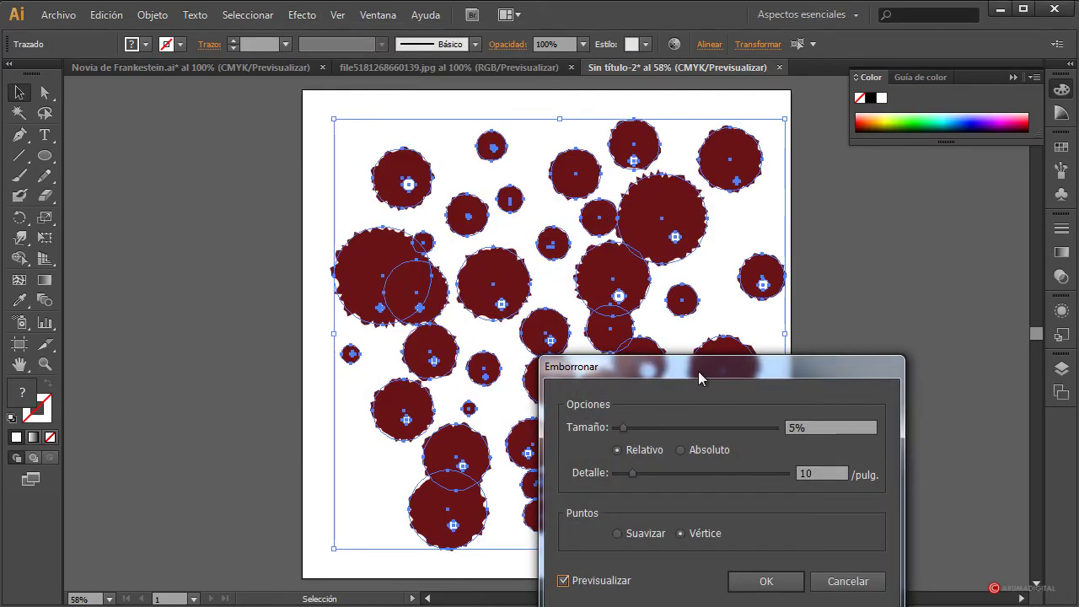
drag(699, 373, 780, 332)
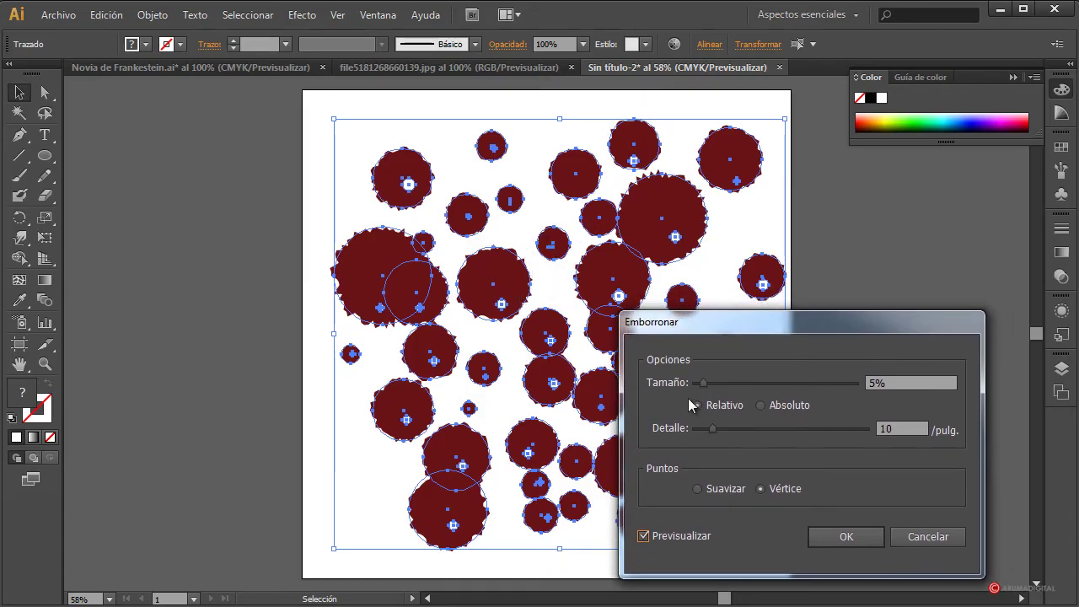
mouse_move(713, 432)
mouse_down()
mouse_move(742, 434)
mouse_move(701, 433)
mouse_up()
drag(703, 383, 728, 386)
drag(711, 434, 705, 435)
click(711, 491)
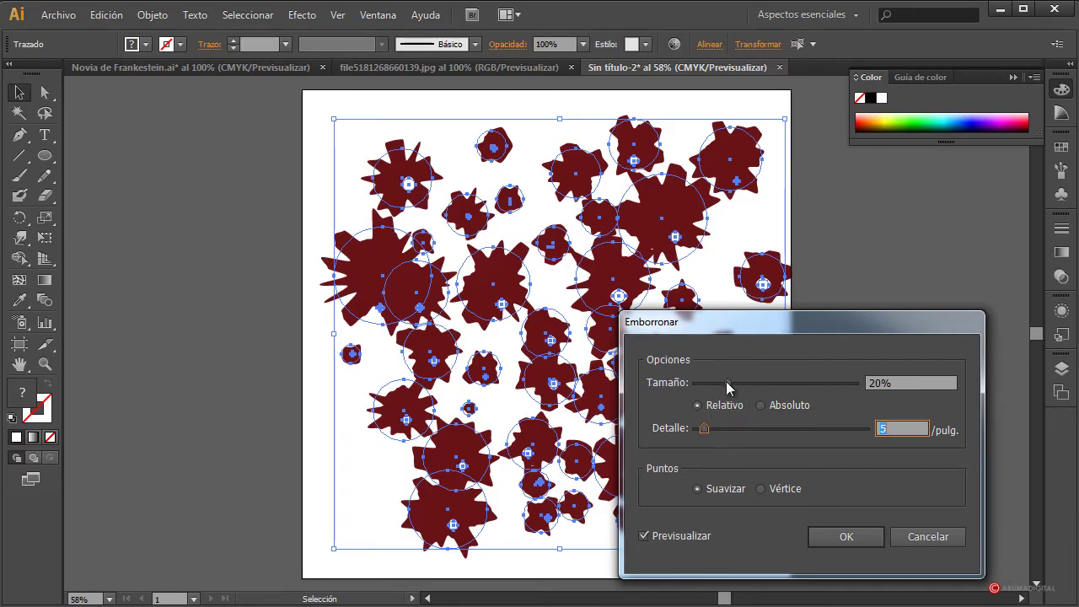
drag(728, 382, 720, 382)
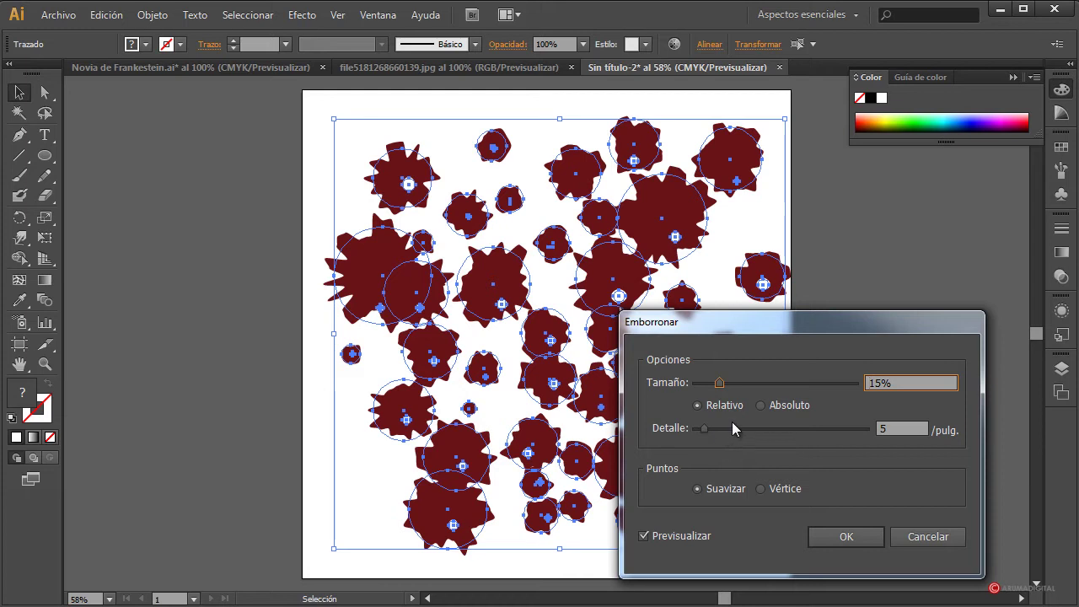
click(846, 540)
click(889, 327)
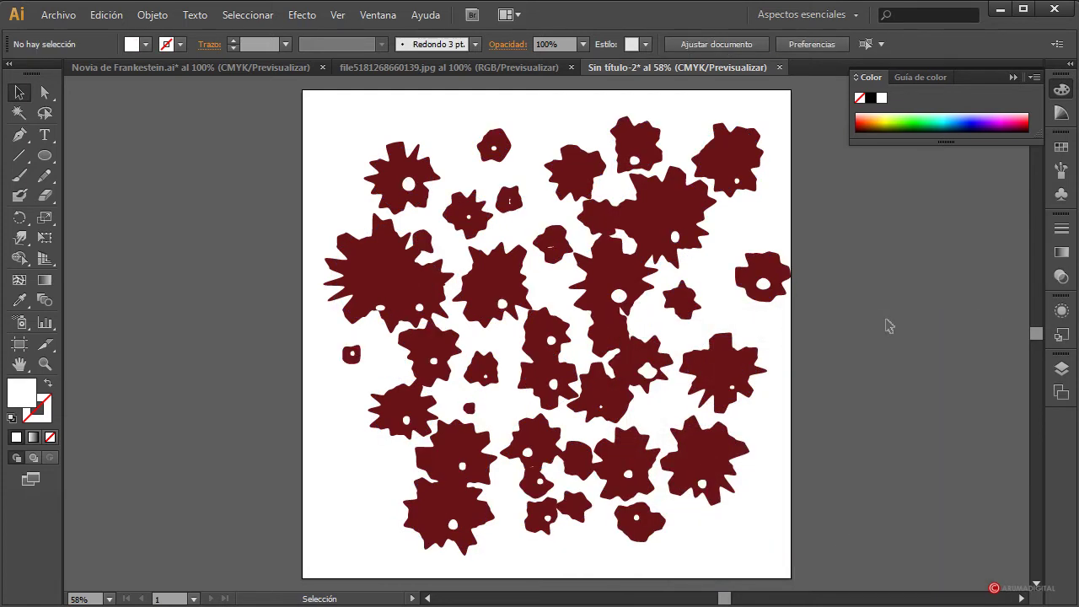
Select all the roughened stains with their white holes and group them into one object
drag(795, 125, 279, 552)
click(155, 15)
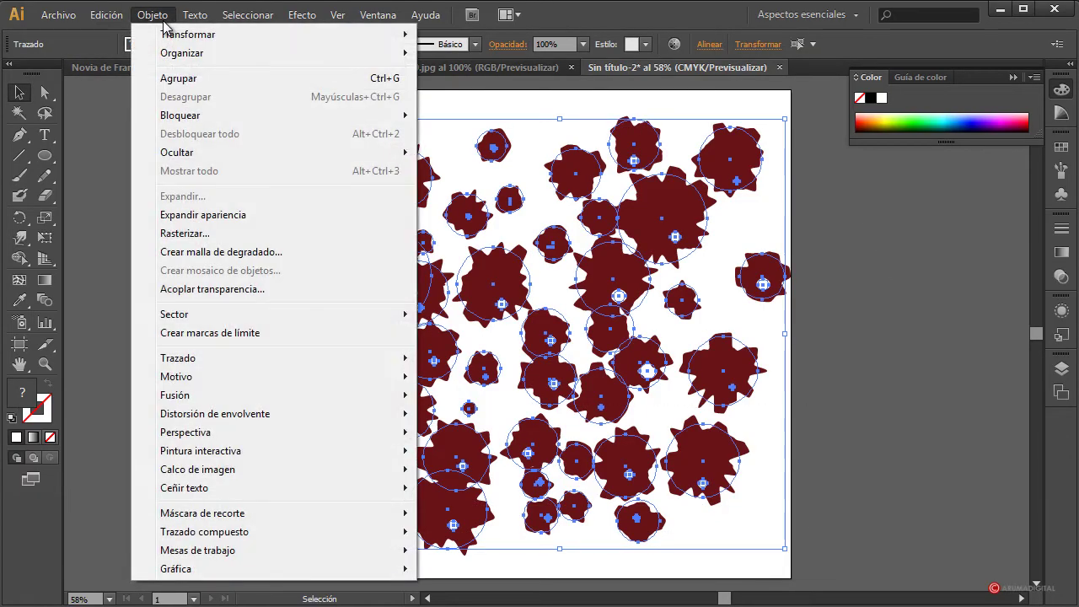
click(165, 75)
click(948, 367)
click(681, 299)
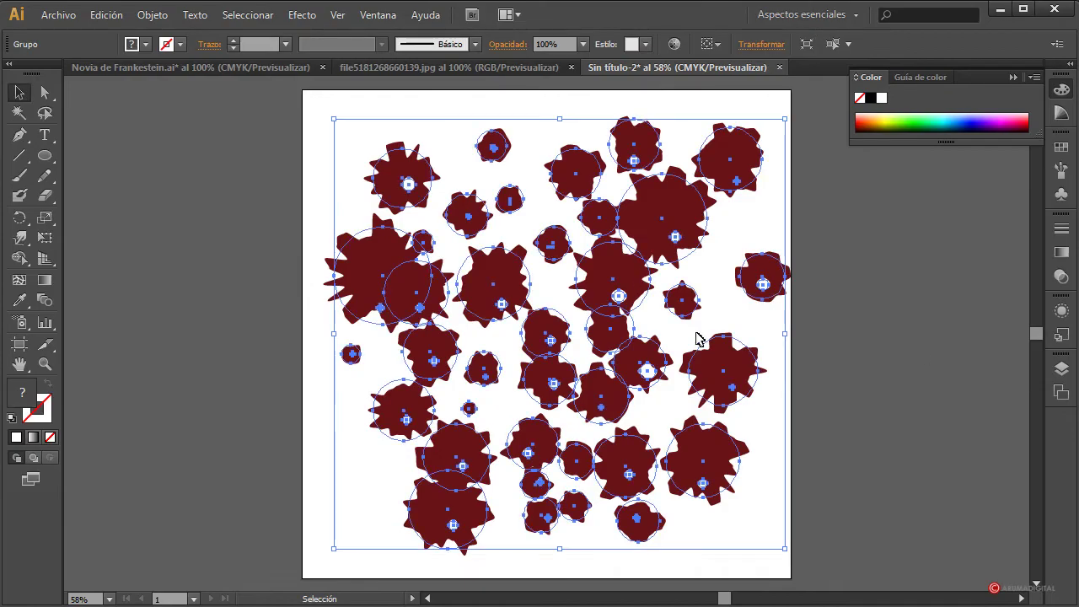
click(879, 400)
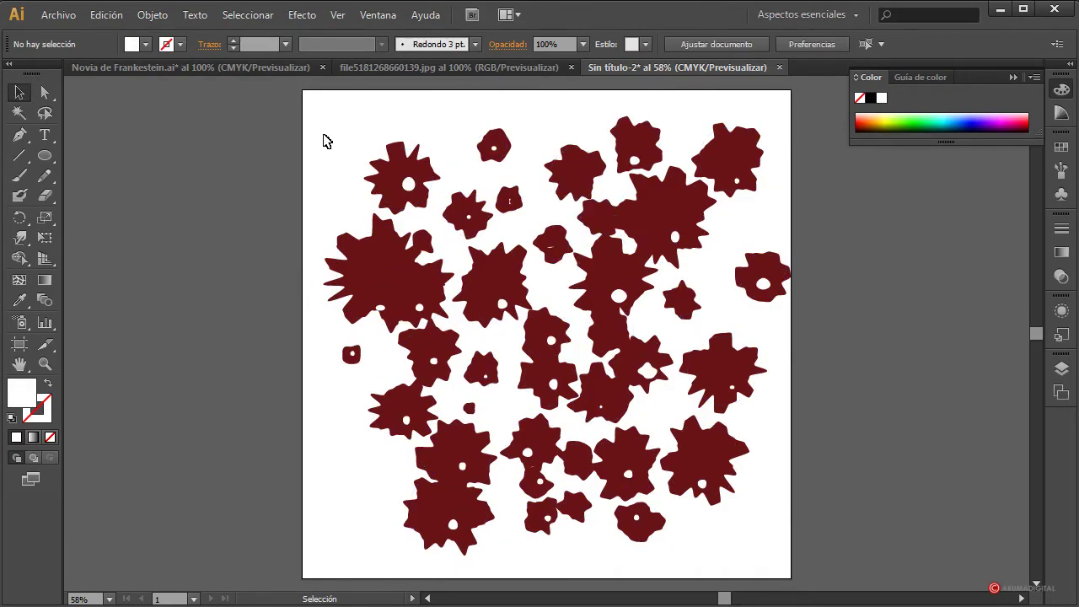
drag(326, 134, 797, 556)
click(970, 393)
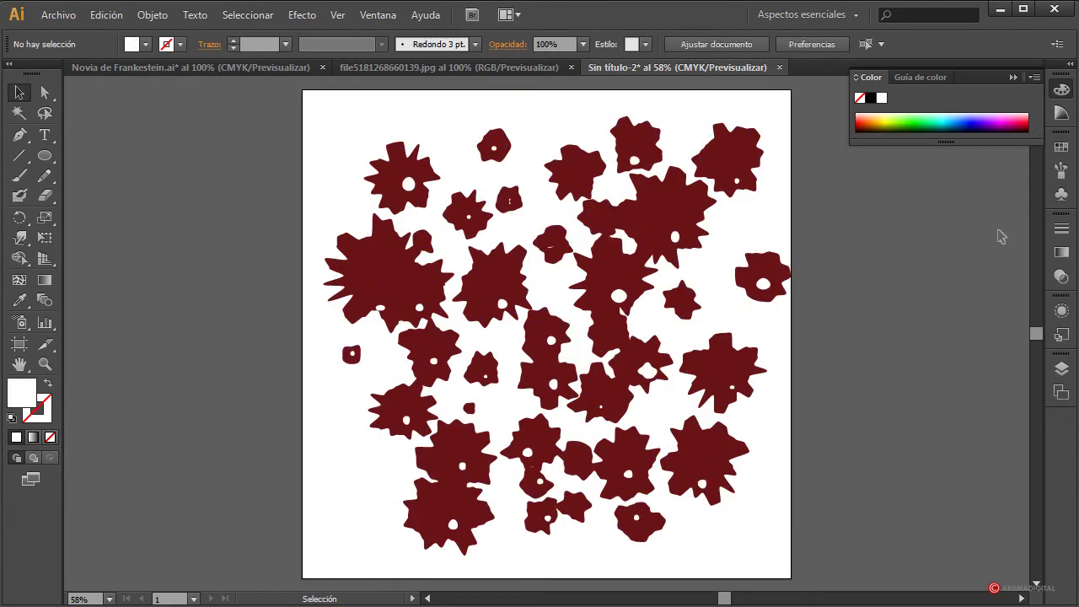
Save the grouped stains as a new pattern swatch in the swatch collection
click(1062, 149)
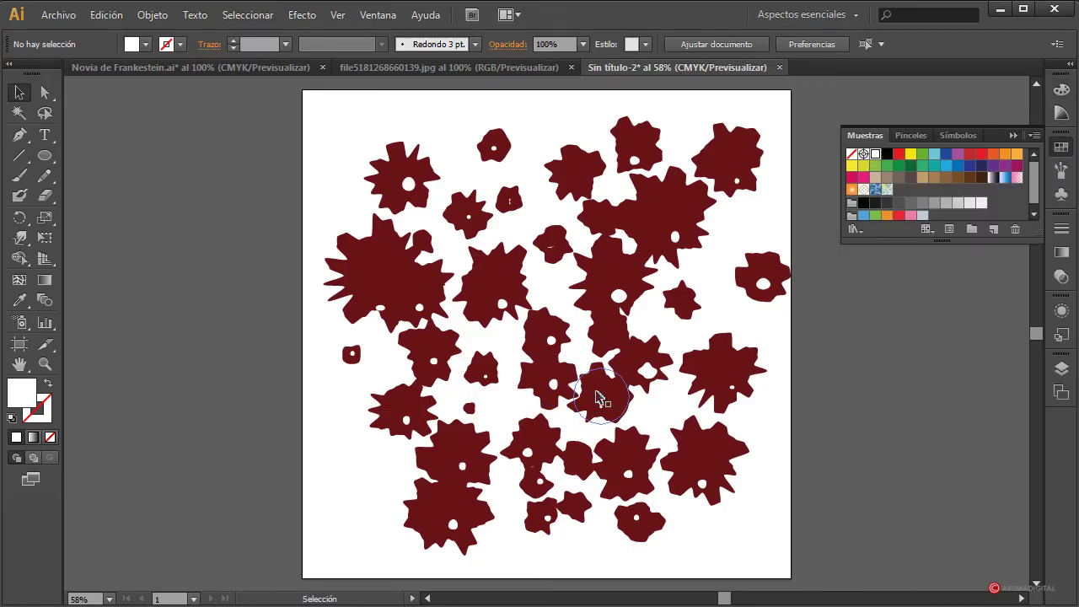
drag(593, 405, 900, 187)
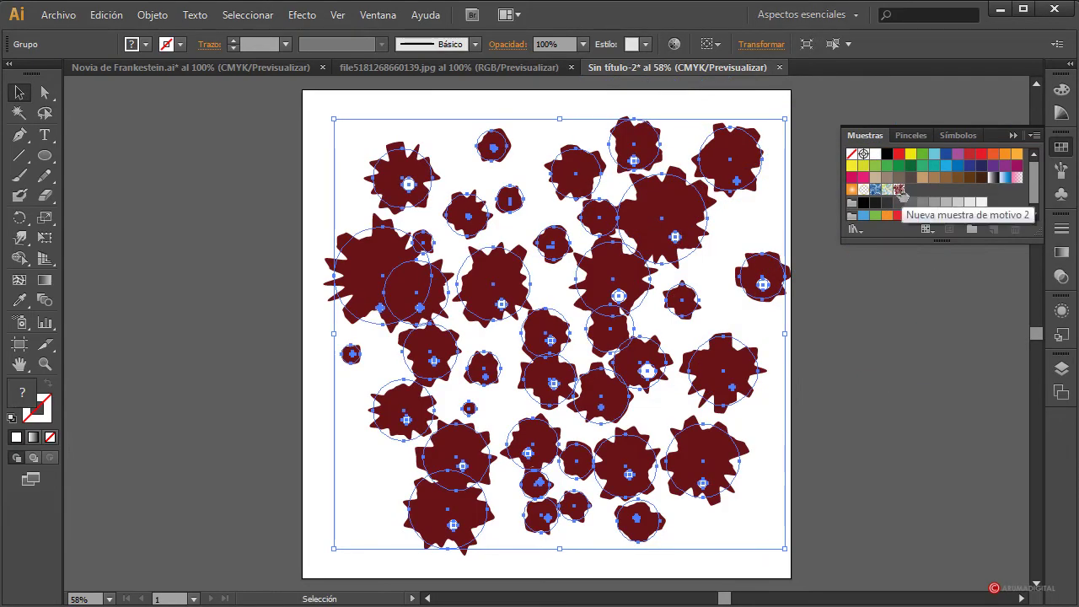
click(871, 393)
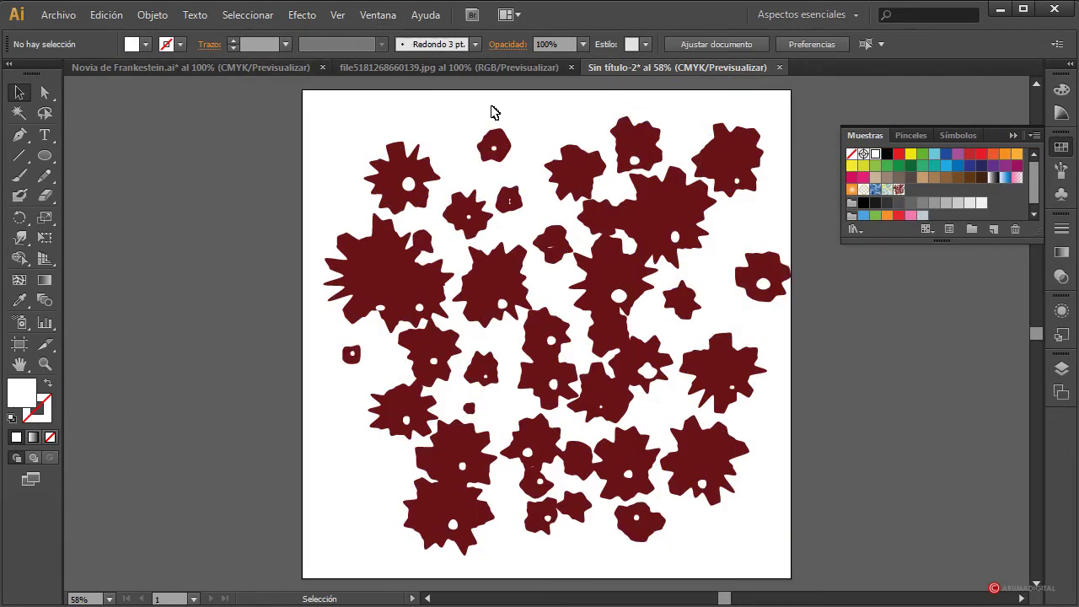
Try pasting a copy of the stain group into the T-shirt photo document and shifting it over the shirt
click(495, 68)
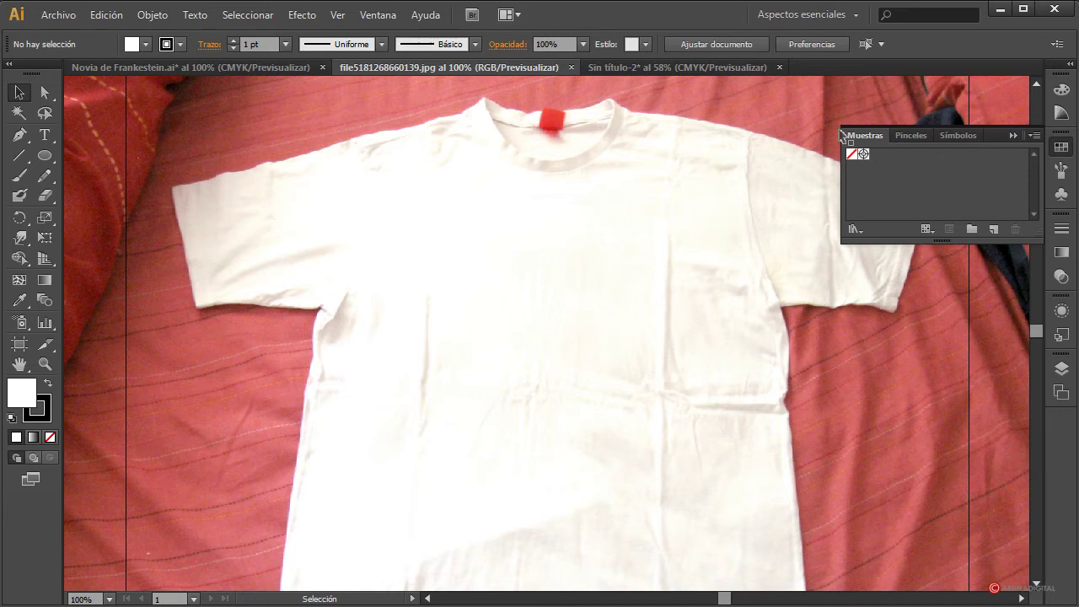
click(682, 71)
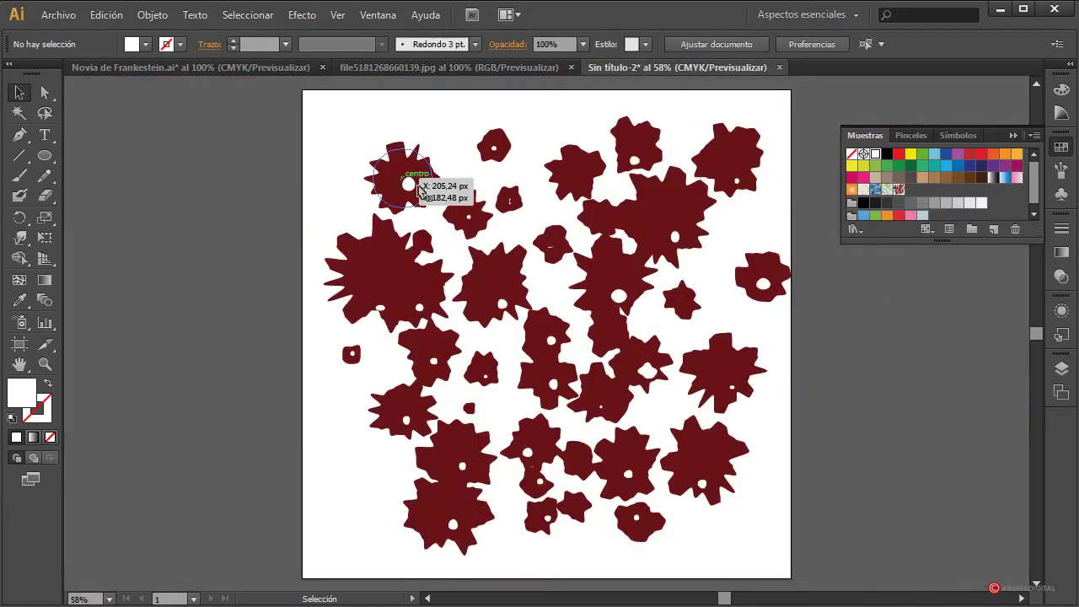
drag(590, 290, 548, 338)
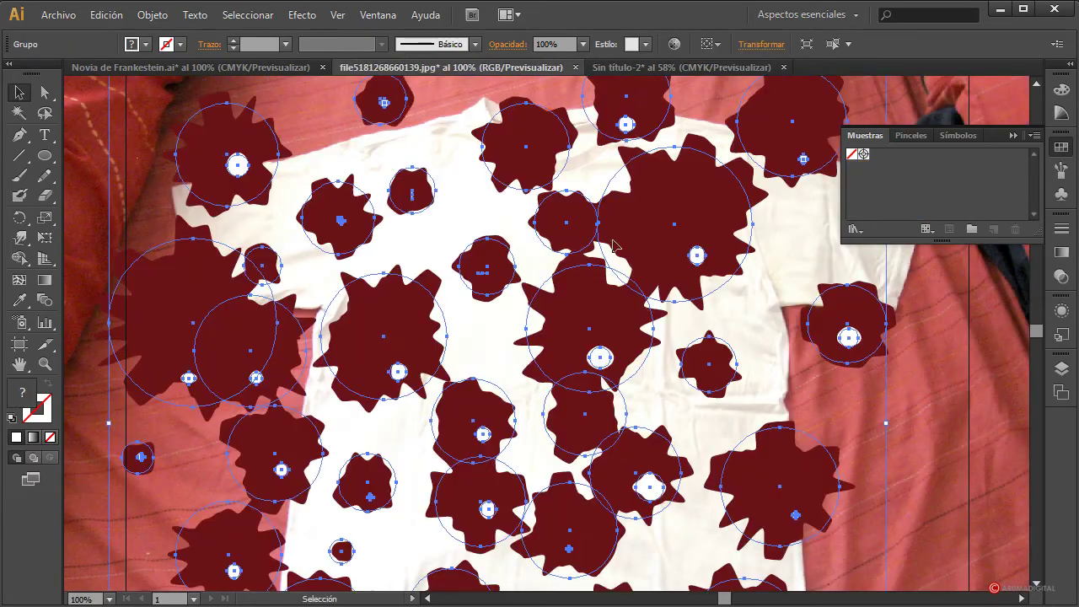
drag(588, 301, 606, 323)
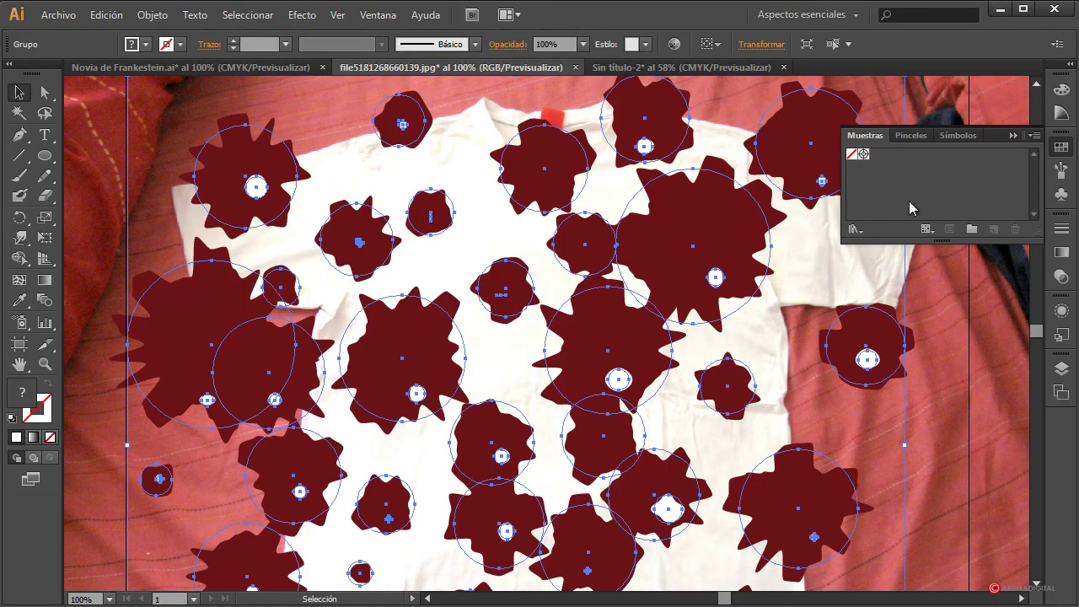
Undo the move and the paste of the stain group in the T-shirt document
click(106, 15)
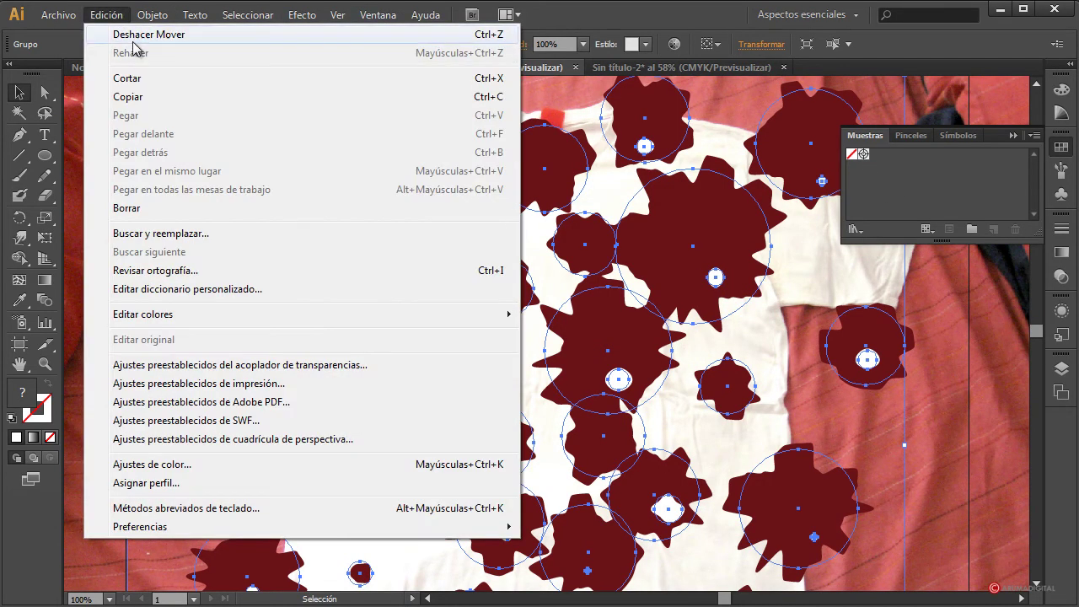
click(135, 35)
click(106, 14)
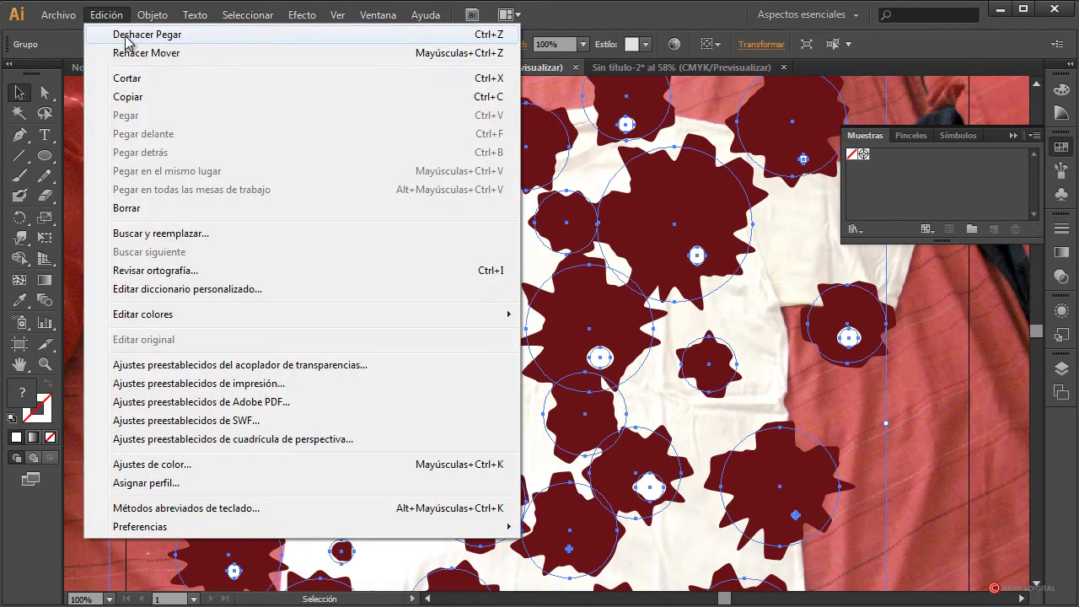
click(135, 35)
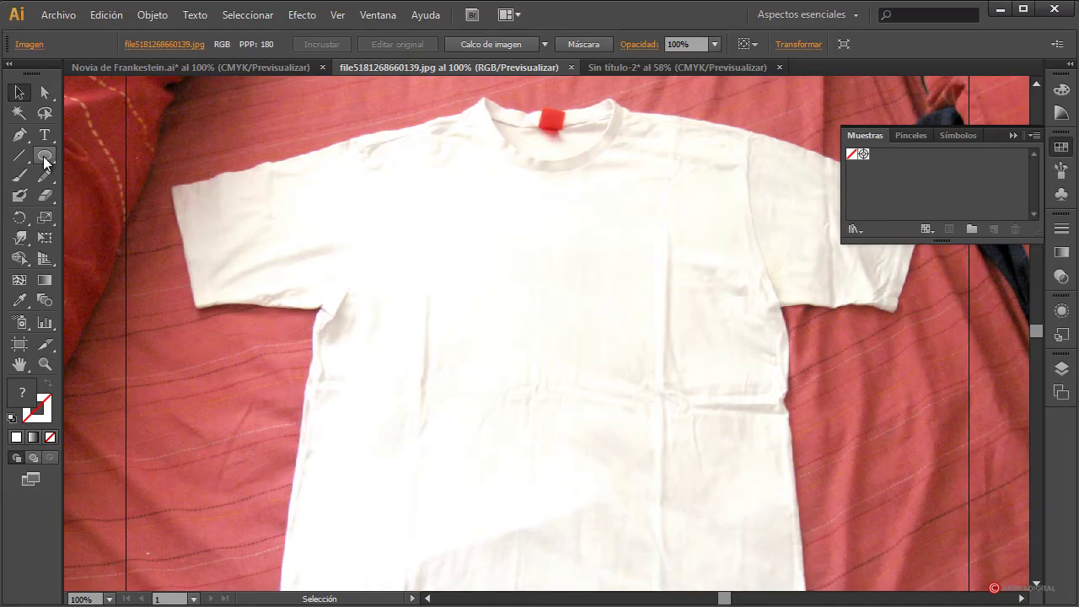
Trace the T-shirt's whole outline with the Pen tool as a closed white-filled shape, following sleeves, hem, shoulders and neckline
click(20, 136)
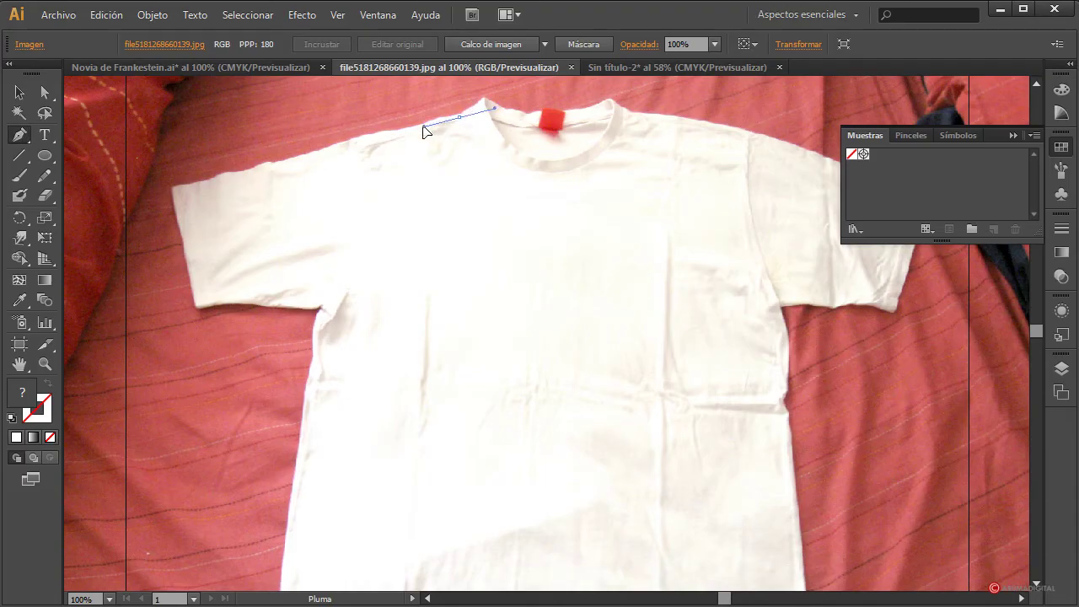
drag(423, 131, 423, 129)
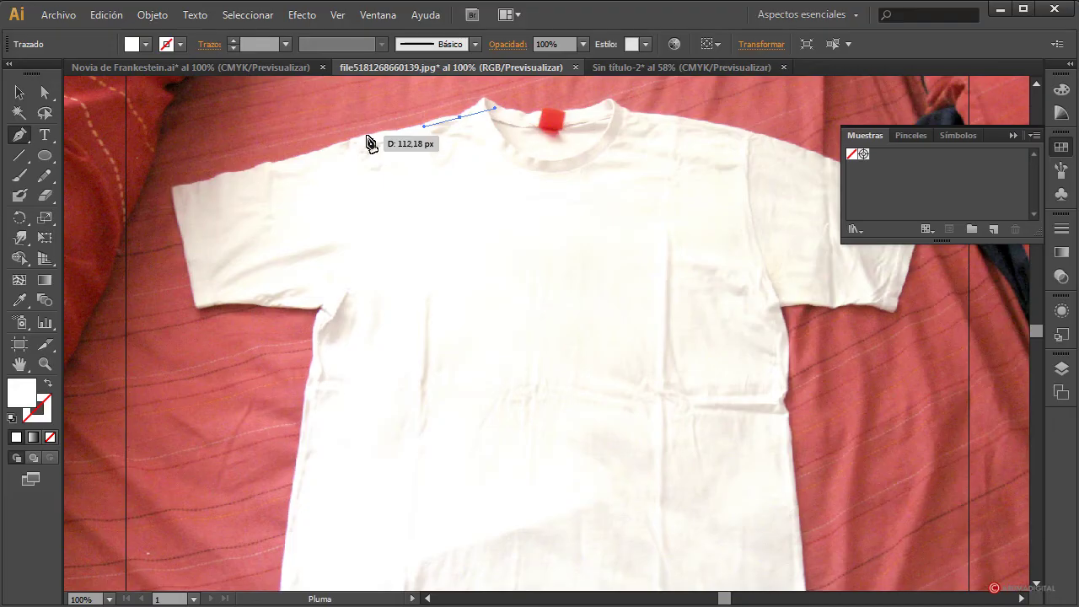
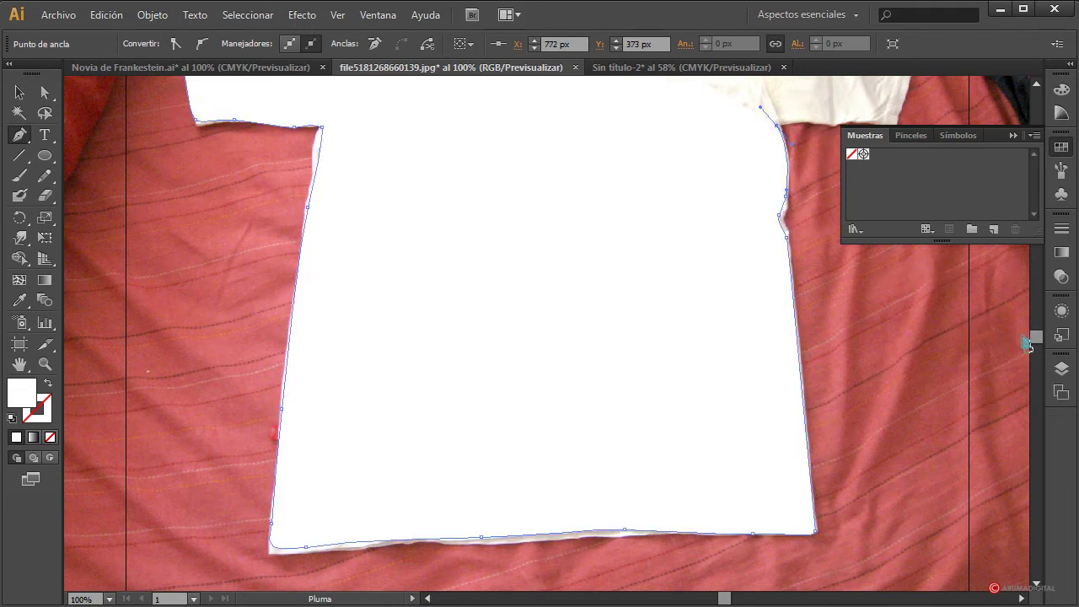
scroll(927, 362, up, 5)
scroll(871, 389, up, 3)
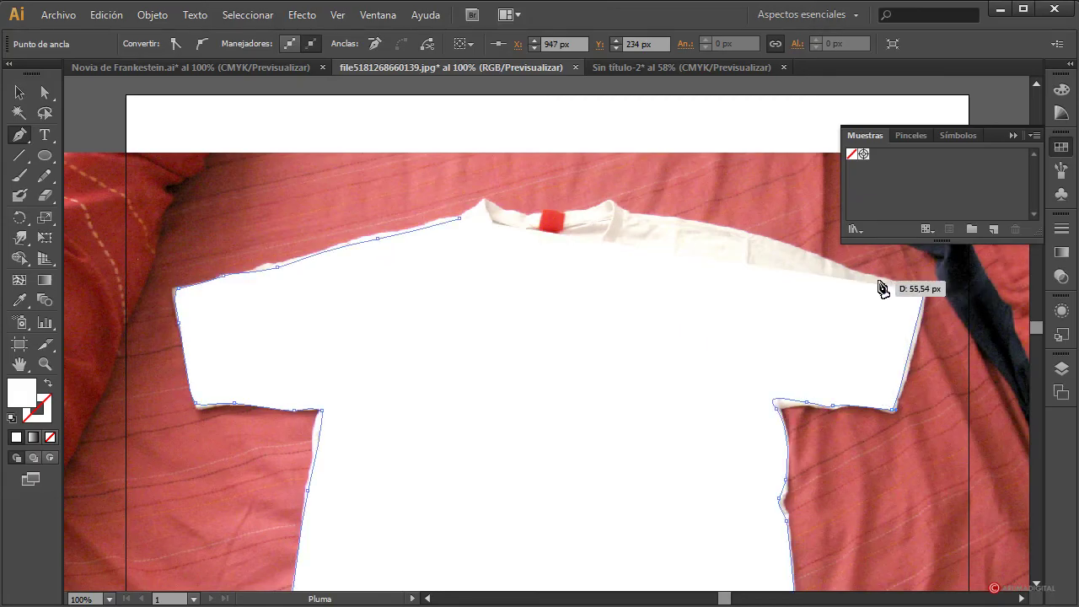
drag(771, 242, 586, 261)
drag(519, 263, 456, 219)
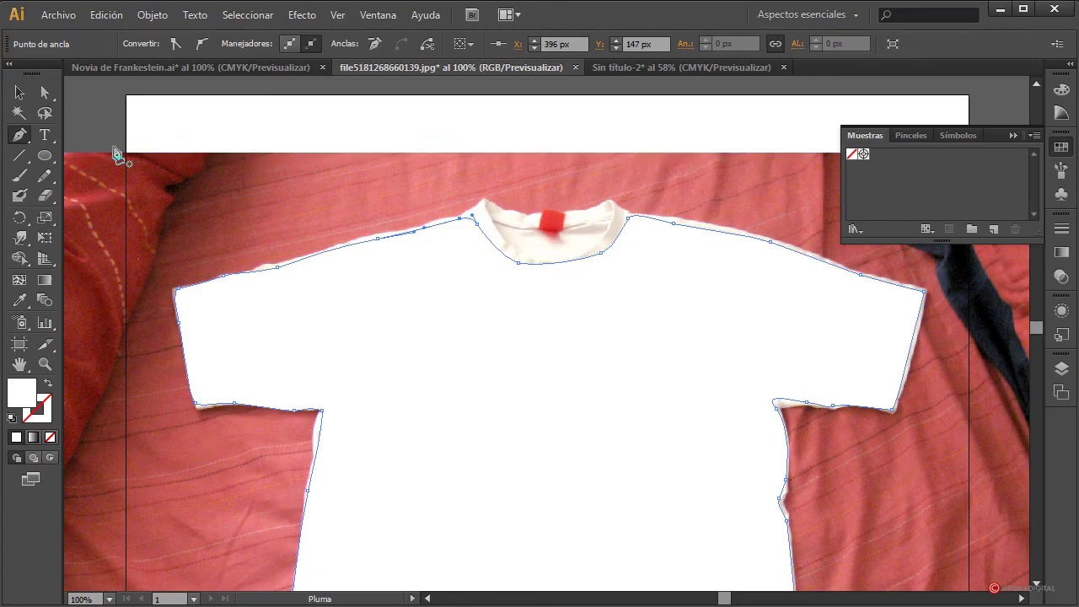
Reshape the neckline curve of the traced outline with the Convert Anchor Point tool so it follows the collar's lower edge
click(19, 134)
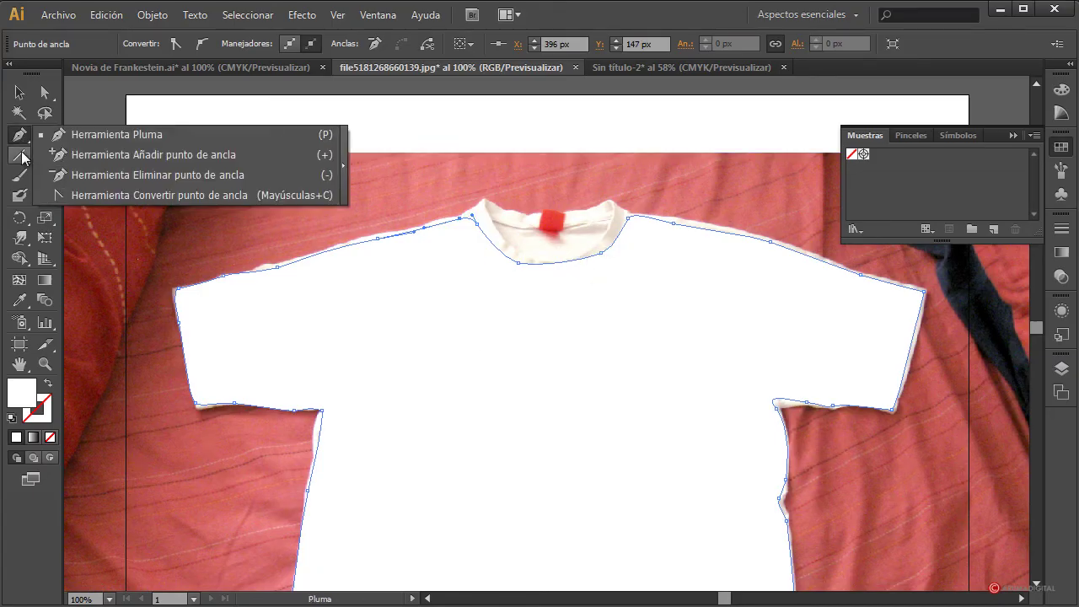
click(90, 195)
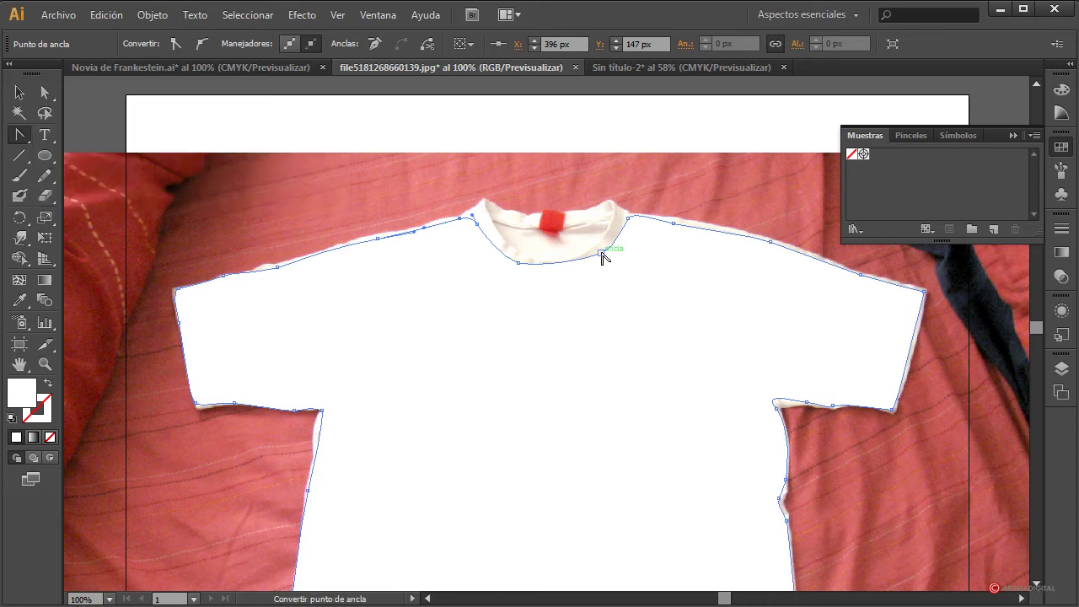
drag(595, 262, 600, 261)
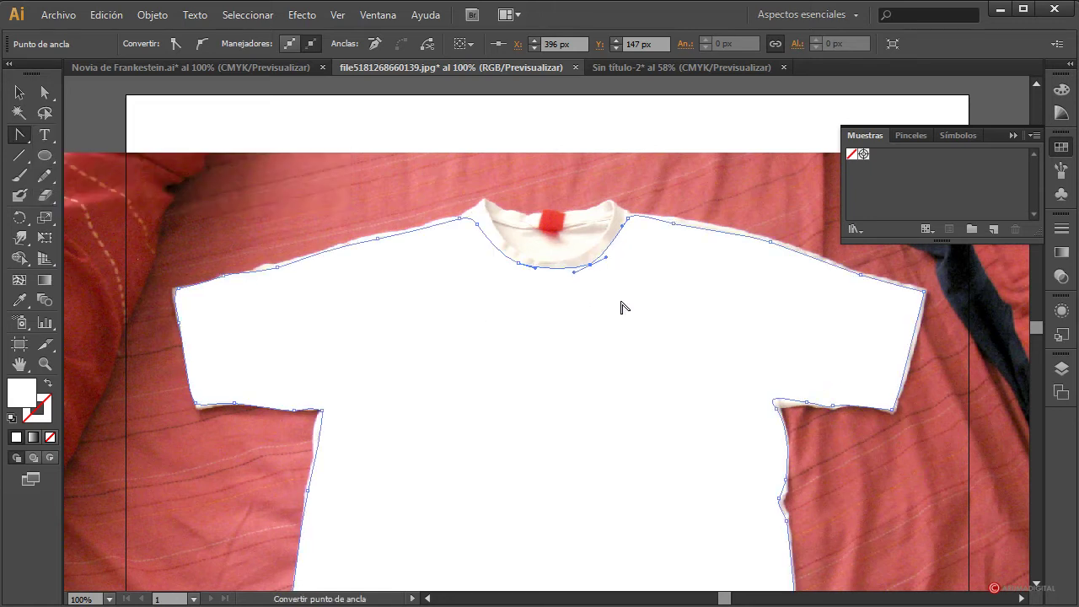
drag(516, 272, 519, 271)
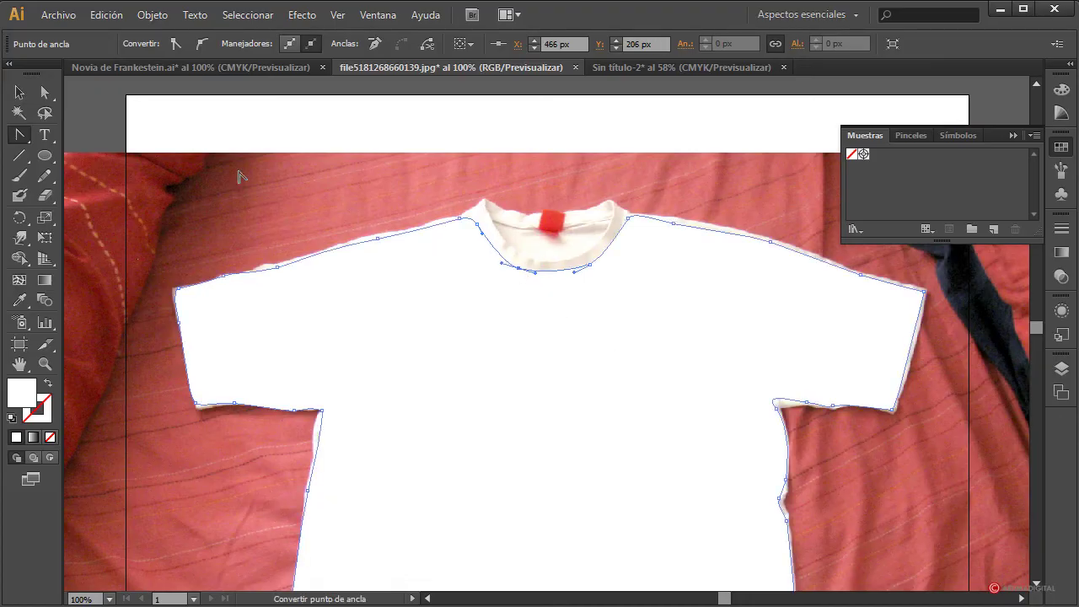
Shrink the Warp tool's brush and push the traced outline to match the shirt's left sleeve and side, neckline and right shoulder
drag(15, 246, 84, 243)
drag(18, 241, 88, 261)
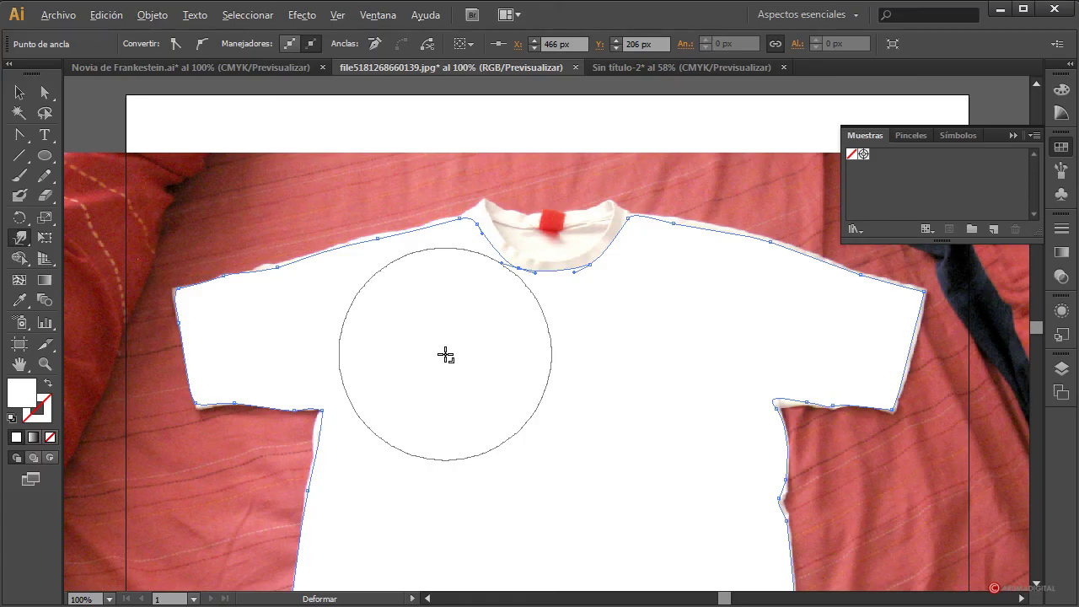
mouse_move(414, 361)
mouse_down()
mouse_move(259, 431)
mouse_move(333, 404)
mouse_up()
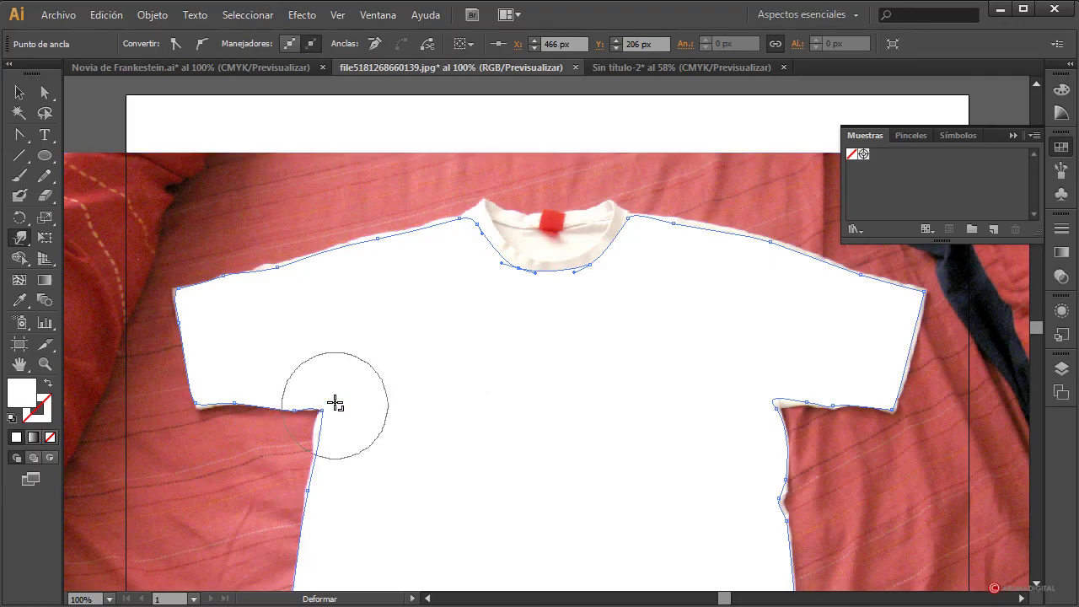
mouse_move(430, 281)
mouse_down()
mouse_move(410, 248)
mouse_move(406, 257)
mouse_up()
click(19, 94)
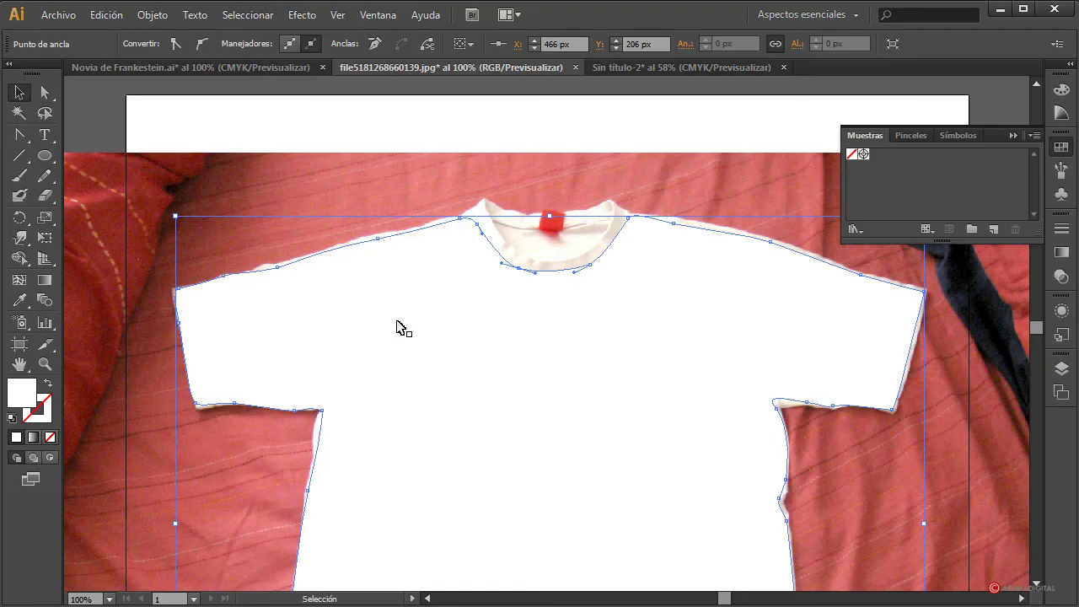
click(18, 238)
mouse_move(282, 291)
mouse_down()
mouse_move(394, 268)
mouse_move(386, 257)
mouse_move(329, 292)
mouse_move(349, 261)
mouse_move(296, 289)
mouse_up()
mouse_move(287, 368)
mouse_down()
mouse_move(210, 369)
mouse_move(248, 371)
mouse_move(362, 487)
mouse_move(350, 442)
mouse_move(332, 434)
mouse_up()
drag(309, 492, 313, 499)
drag(525, 277, 447, 239)
mouse_move(652, 248)
mouse_down()
mouse_move(700, 266)
mouse_move(709, 250)
mouse_move(719, 266)
mouse_move(731, 254)
mouse_move(777, 280)
mouse_move(788, 265)
mouse_move(809, 284)
mouse_up()
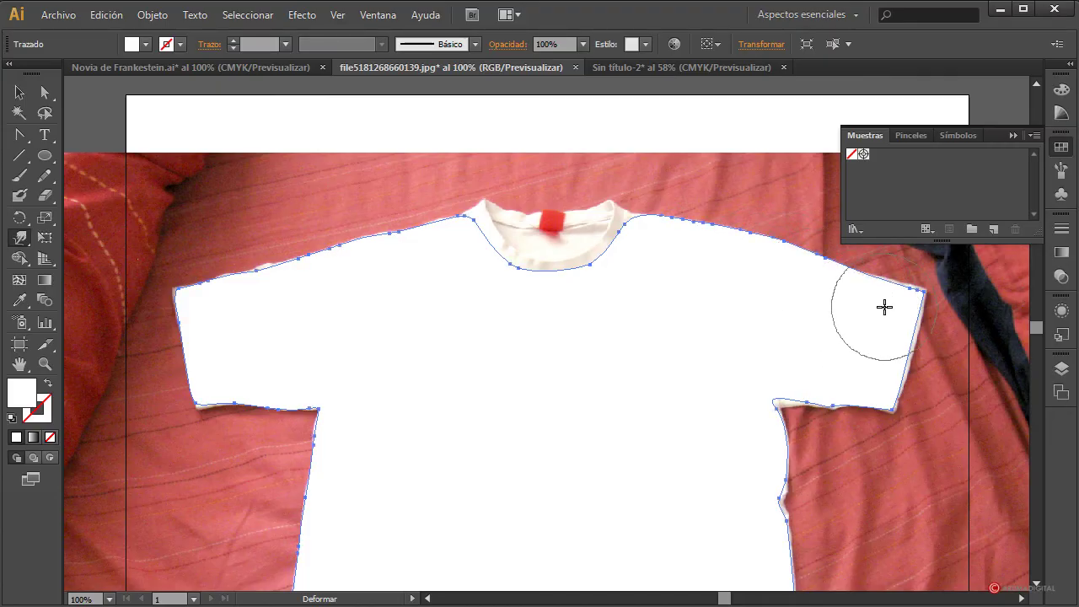
Warp the outline around the right sleeve's tip and lower edge, the right armpit and the right side to fit the shirt
drag(884, 299, 817, 352)
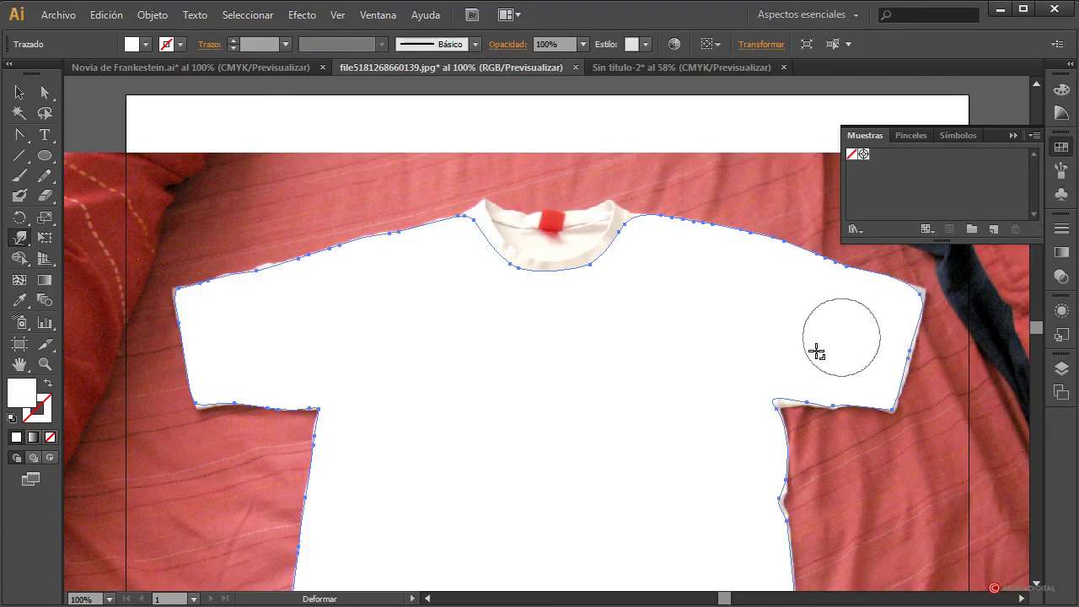
mouse_move(918, 295)
mouse_down()
mouse_move(925, 313)
mouse_move(904, 341)
mouse_up()
mouse_move(718, 360)
mouse_down()
mouse_move(812, 326)
mouse_move(734, 362)
mouse_move(797, 343)
mouse_move(768, 375)
mouse_move(764, 359)
mouse_move(760, 367)
mouse_move(772, 376)
mouse_move(792, 362)
mouse_move(800, 377)
mouse_move(776, 365)
mouse_move(780, 377)
mouse_move(772, 374)
mouse_move(783, 380)
mouse_move(781, 421)
mouse_move(772, 396)
mouse_move(763, 461)
mouse_move(784, 511)
mouse_up()
scroll(793, 343, down, 1)
scroll(852, 501, down, 1)
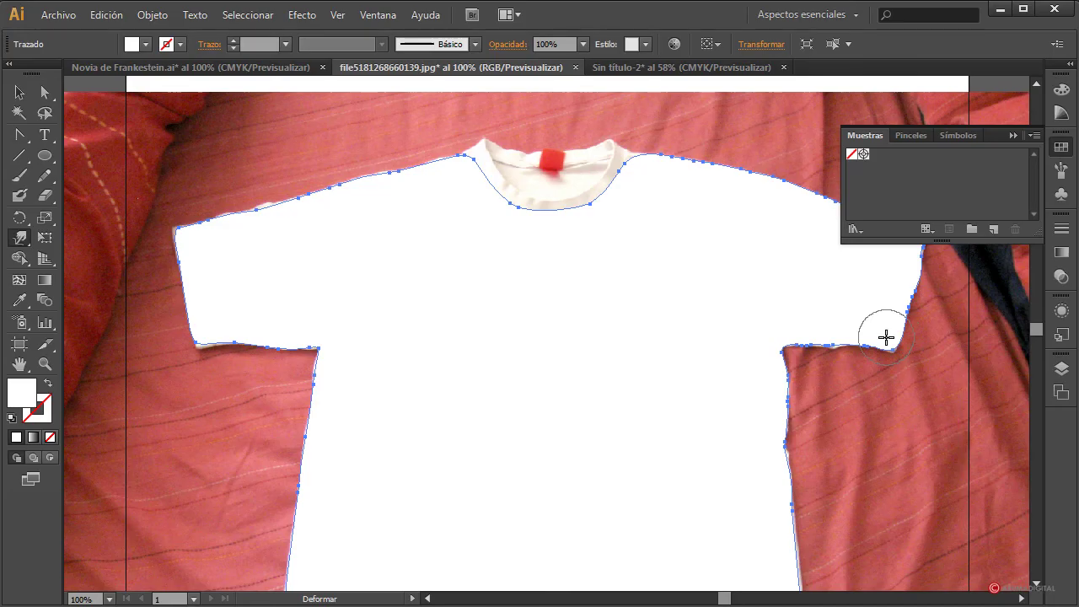
Warp the outline at the left sleeve, left shoulder and bottom hem to follow the fabric edge, and deselect the shape
scroll(838, 414, down, 2)
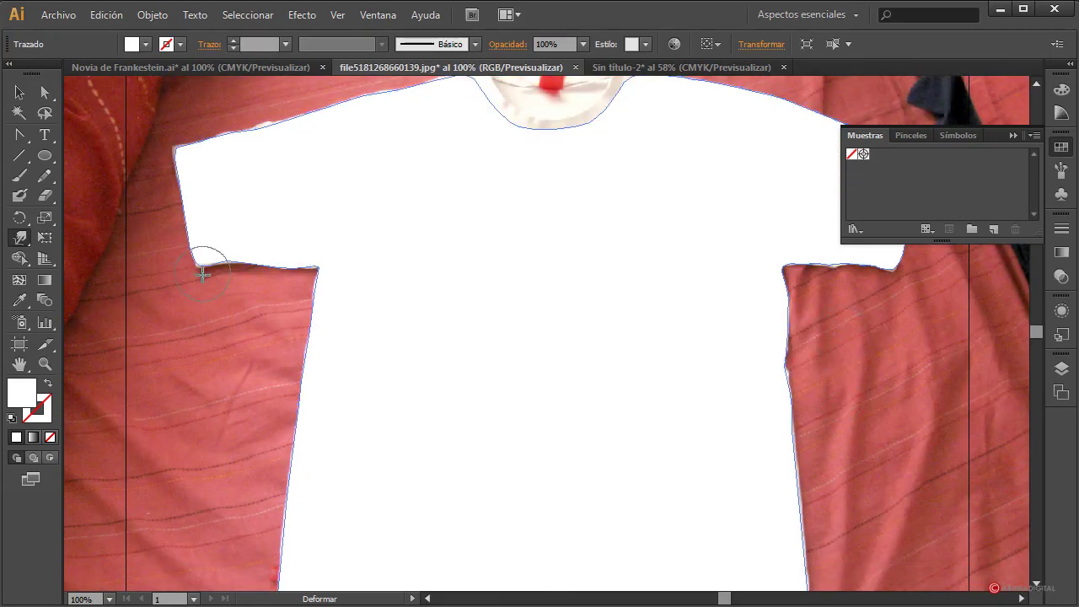
scroll(349, 241, up, 2)
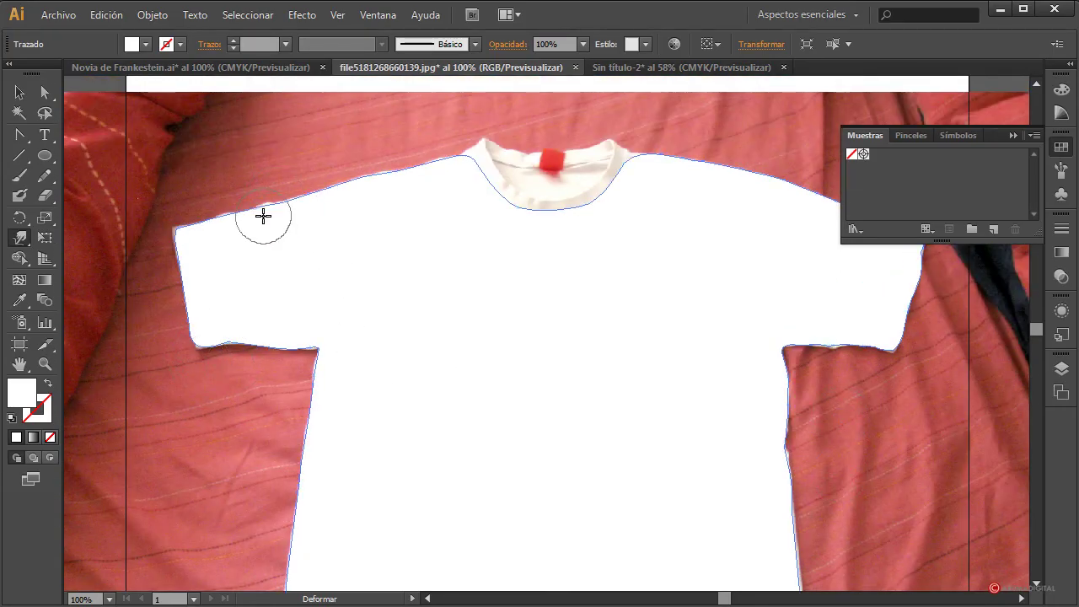
scroll(415, 302, down, 8)
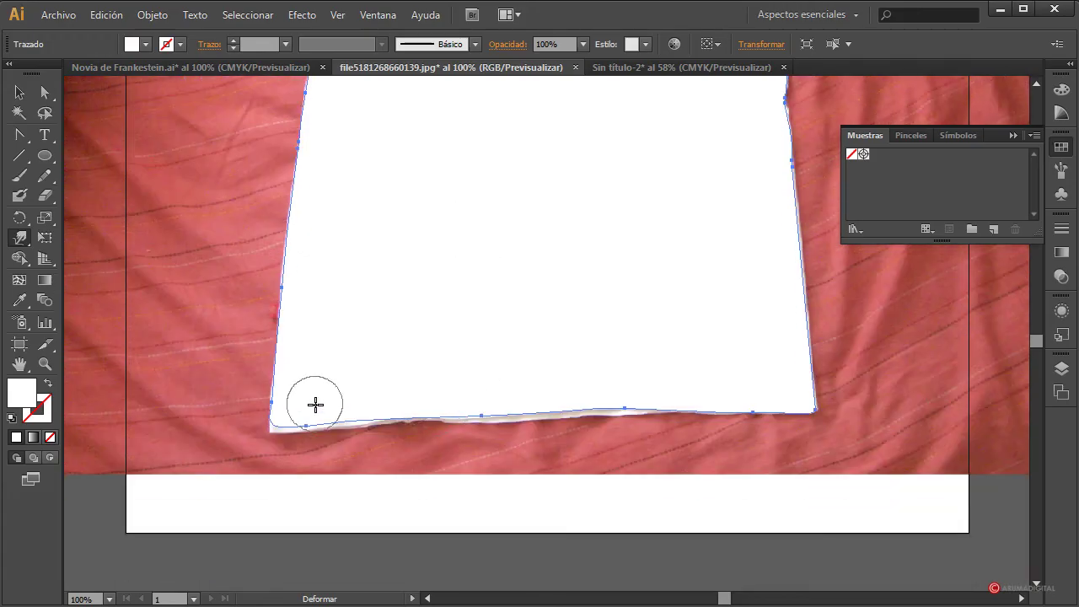
mouse_move(310, 398)
alt+mouse_down()
mouse_move(277, 434)
mouse_move(307, 414)
mouse_move(289, 420)
mouse_move(358, 426)
mouse_move(384, 401)
mouse_move(458, 387)
mouse_move(471, 405)
mouse_move(546, 374)
mouse_move(534, 407)
mouse_move(480, 386)
mouse_move(490, 400)
mouse_move(587, 377)
mouse_move(597, 393)
mouse_move(635, 382)
mouse_move(640, 401)
mouse_move(678, 391)
mouse_move(748, 395)
mouse_move(585, 287)
mouse_move(785, 383)
mouse_move(784, 491)
mouse_move(770, 527)
alt+mouse_up()
scroll(585, 286, up, 6)
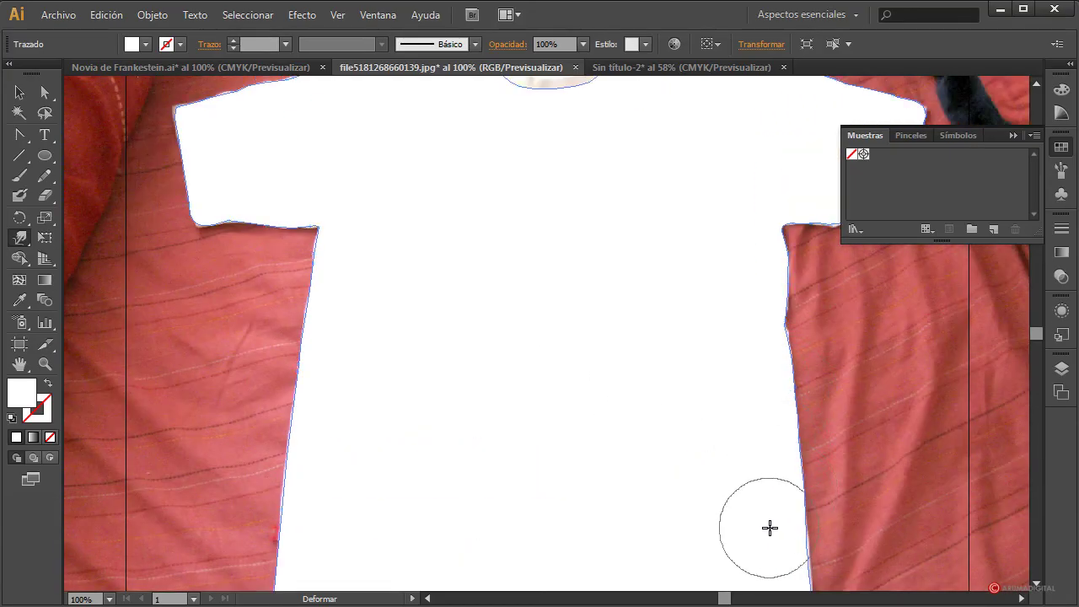
scroll(734, 429, up, 3)
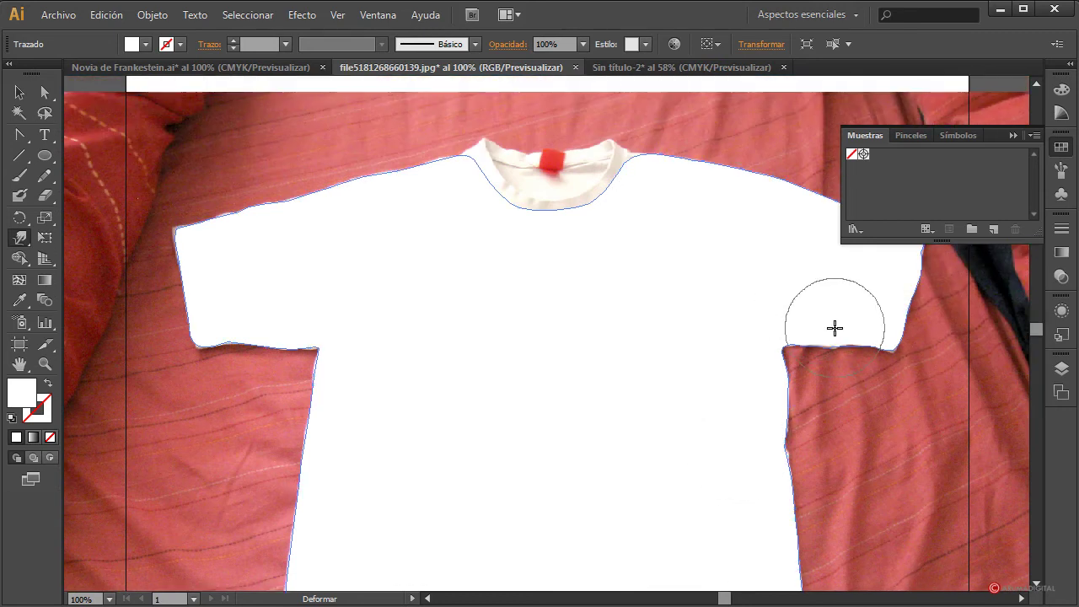
scroll(834, 328, up, 3)
click(19, 92)
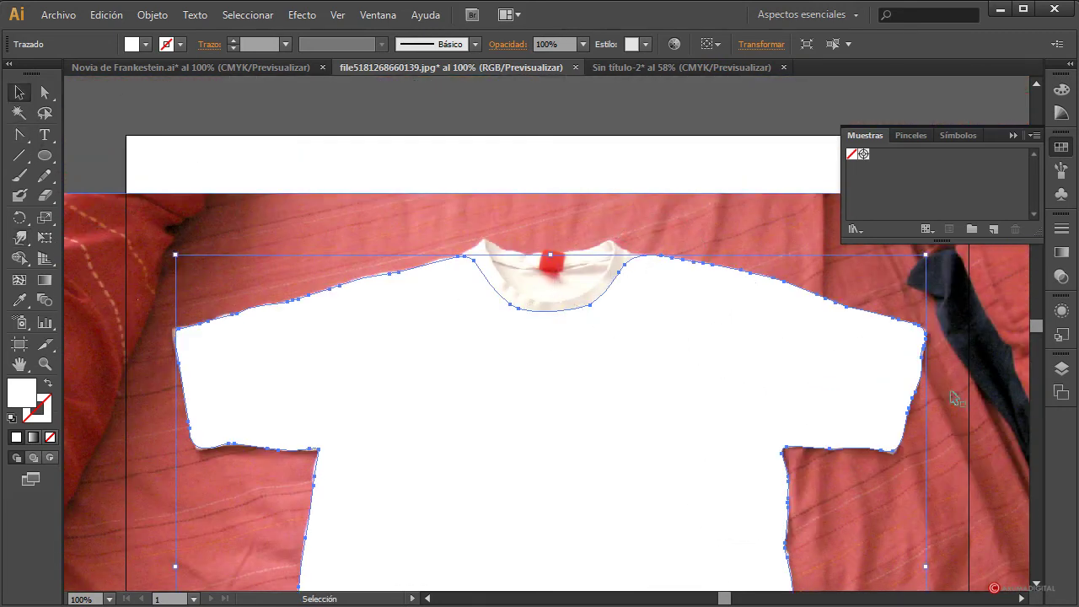
click(953, 391)
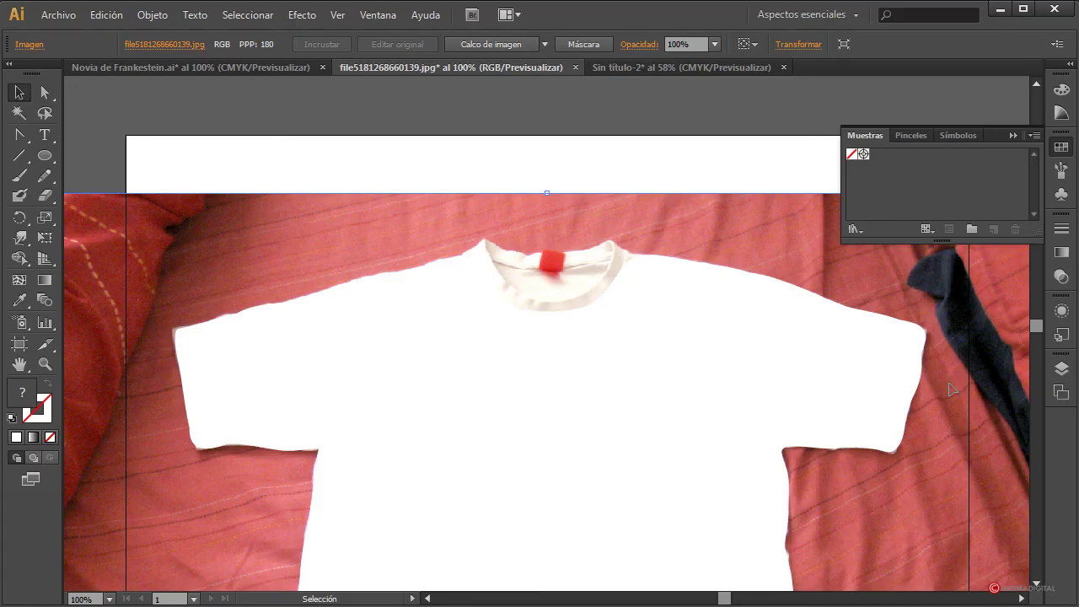
Bring the stain pattern swatch into the T-shirt photo document and delete the stain artwork carried over with it
scroll(953, 391, down, 2)
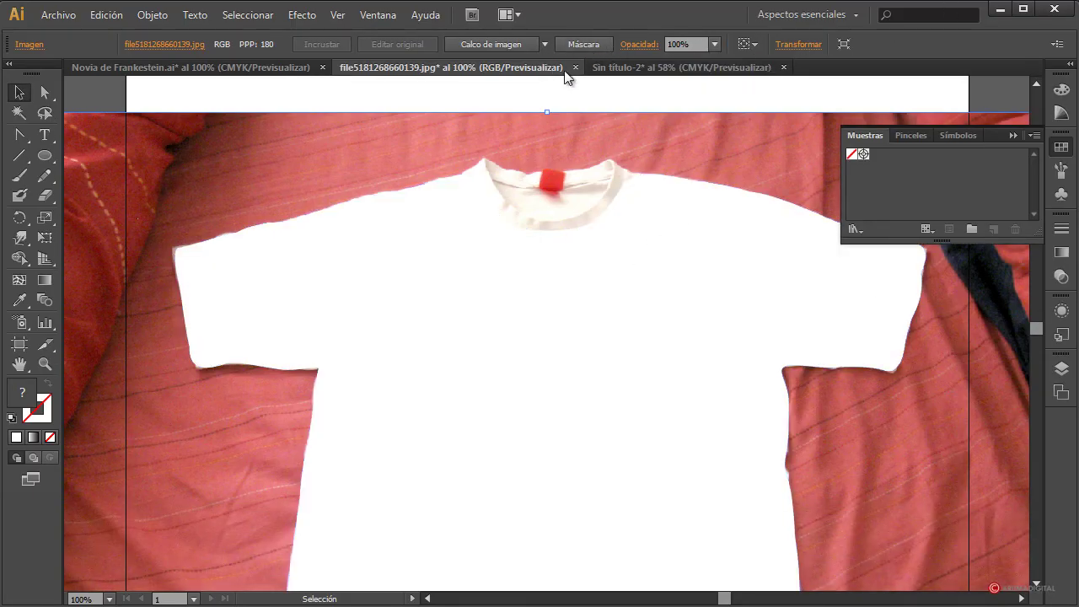
click(624, 67)
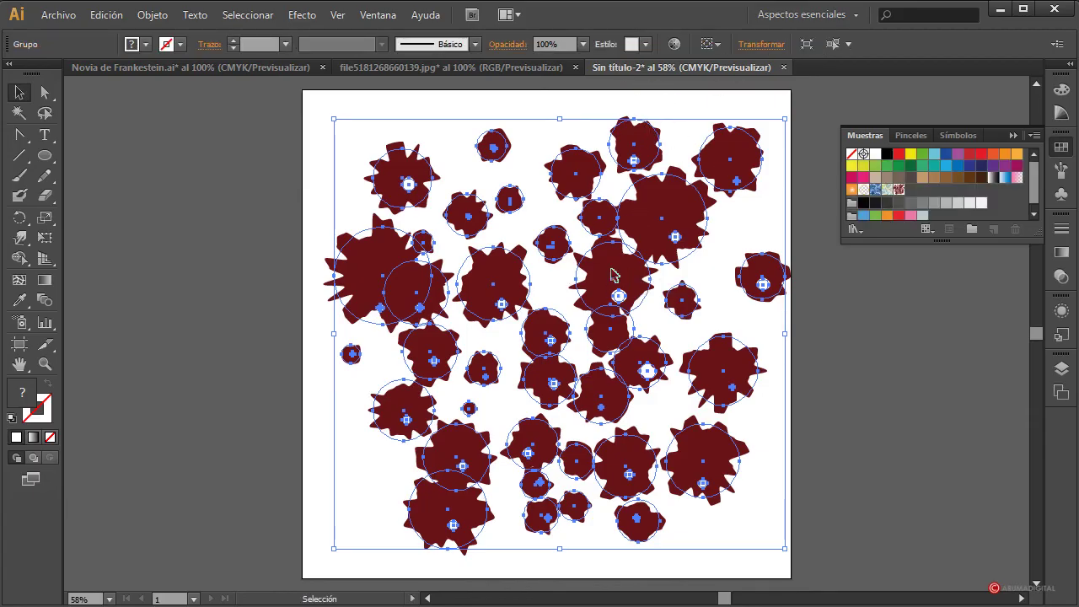
click(766, 301)
click(633, 277)
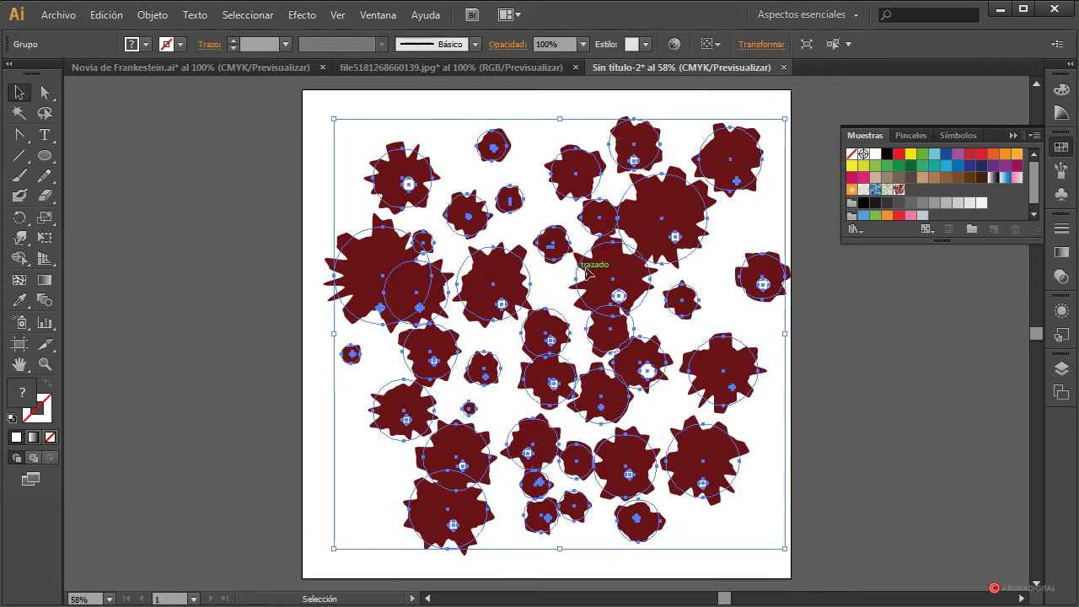
drag(604, 274, 533, 112)
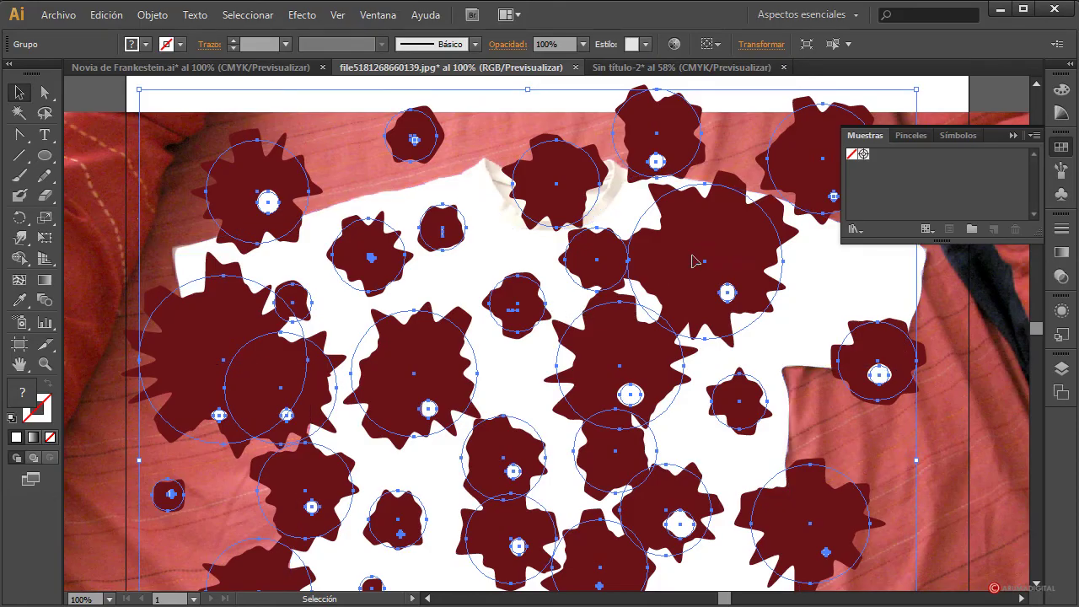
drag(674, 284, 886, 162)
key(Delete)
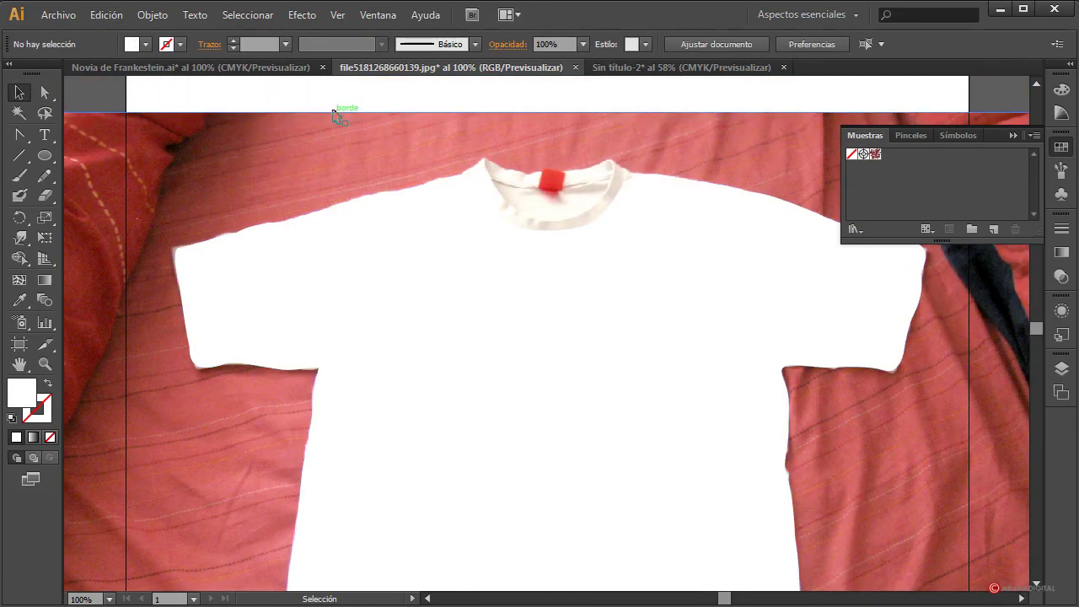
Fill the traced T-shirt shape with the stain pattern swatch and deselect it after checking the whole shirt
click(424, 250)
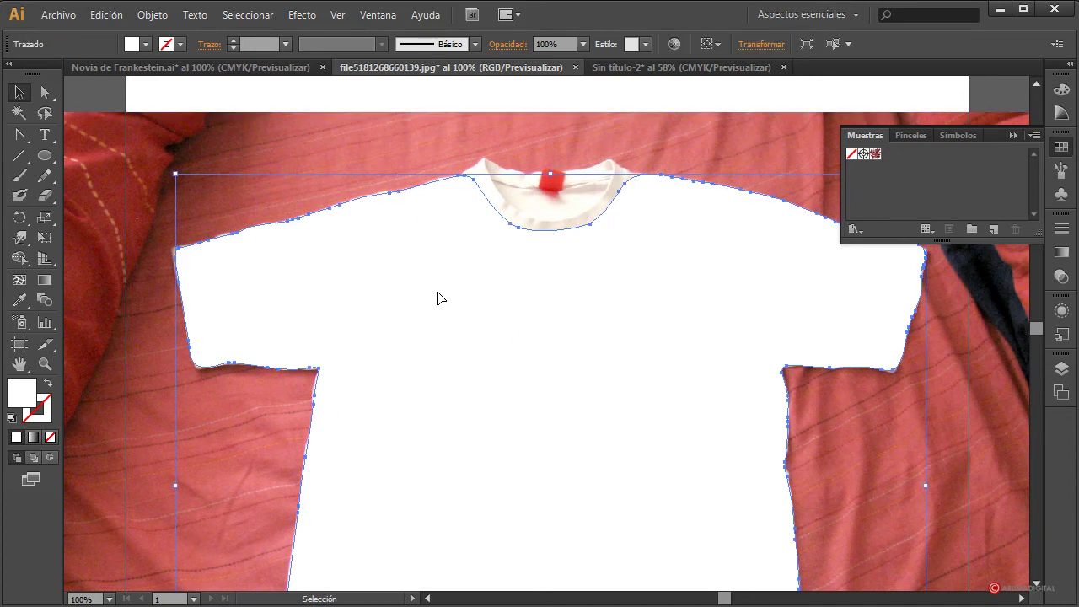
click(875, 155)
scroll(900, 434, down, 2)
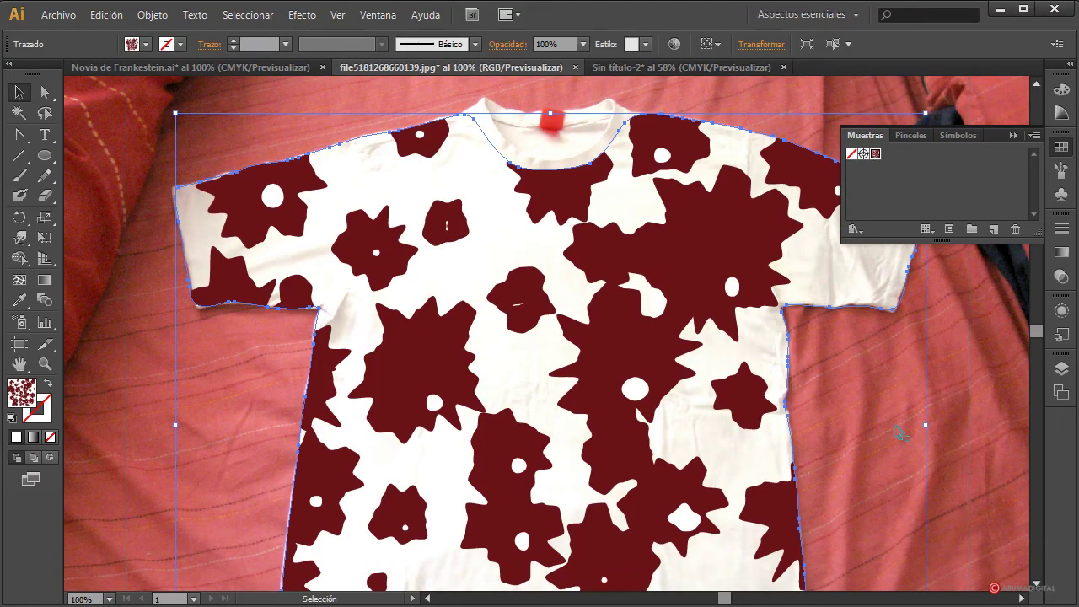
scroll(822, 401, down, 6)
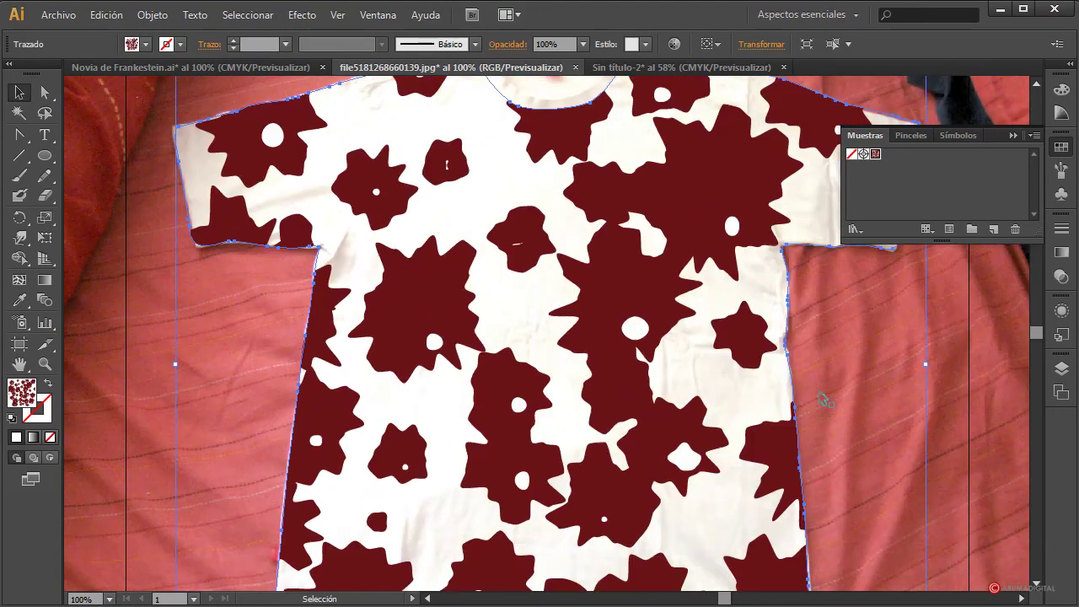
scroll(683, 430, up, 5)
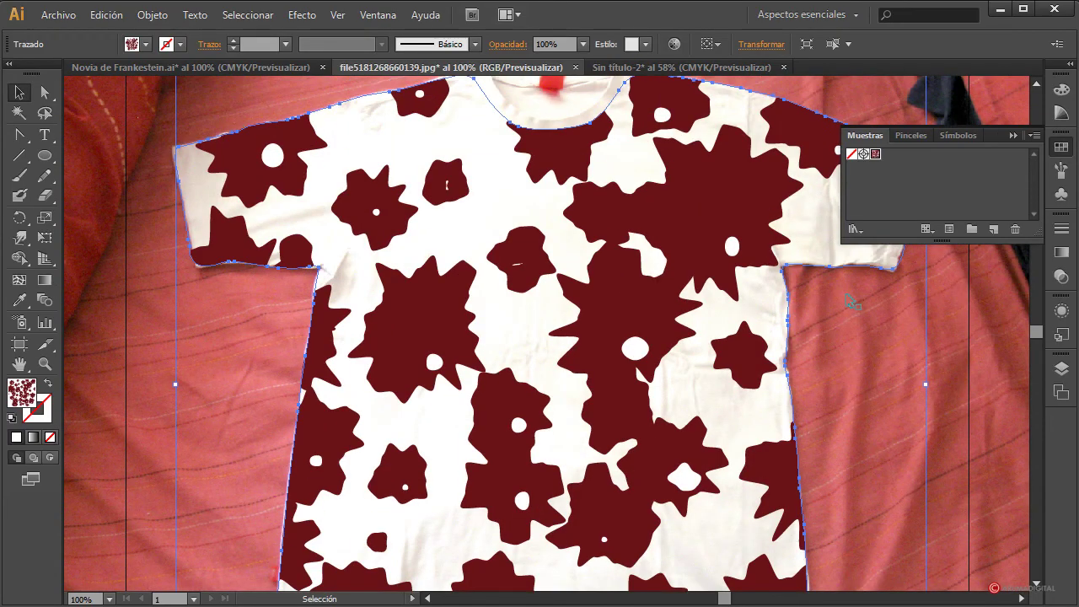
scroll(851, 301, up, 2)
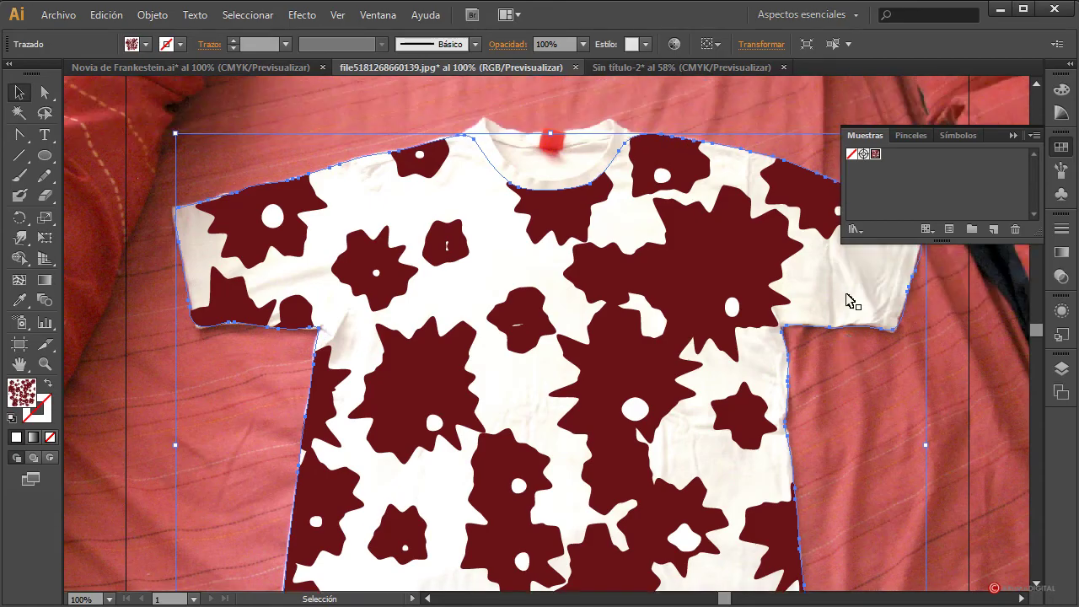
click(1008, 444)
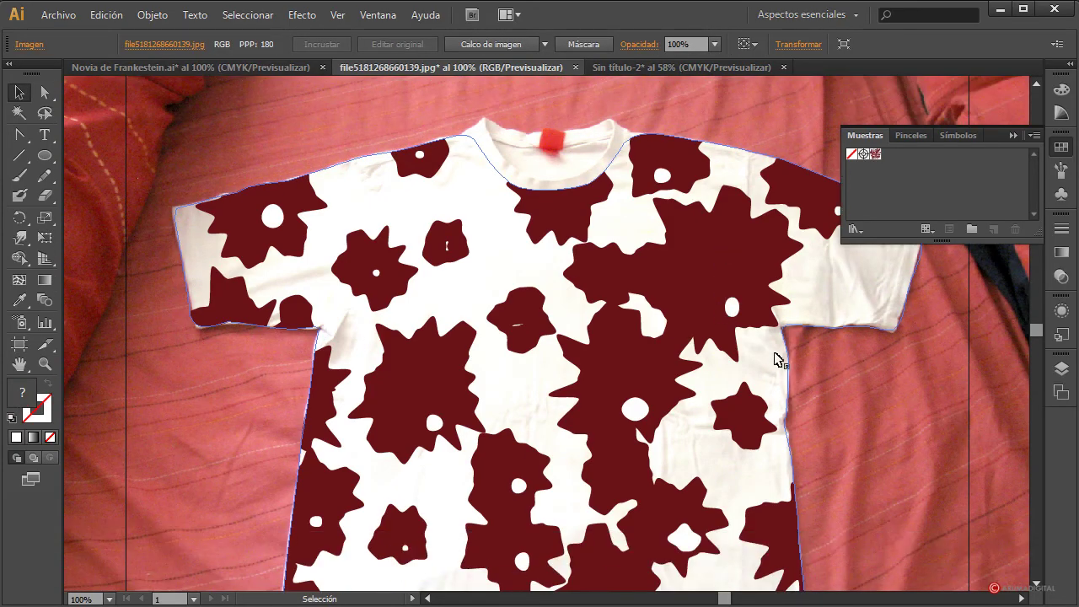
Review the patterned T-shirt, the Frankenstein bride illustration and the stain artwork across the open documents
scroll(439, 363, down, 5)
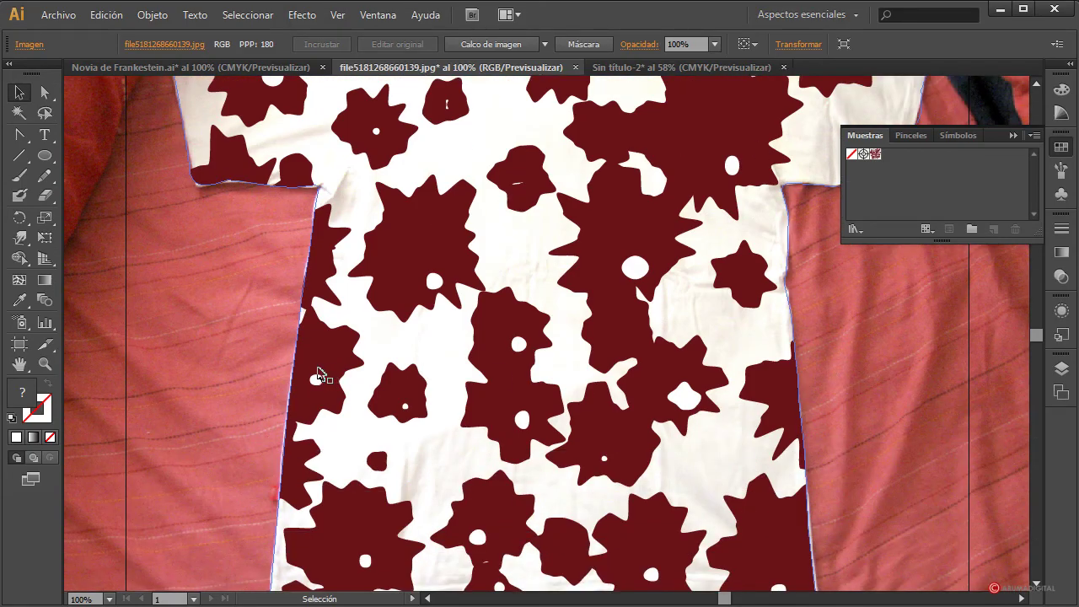
click(18, 244)
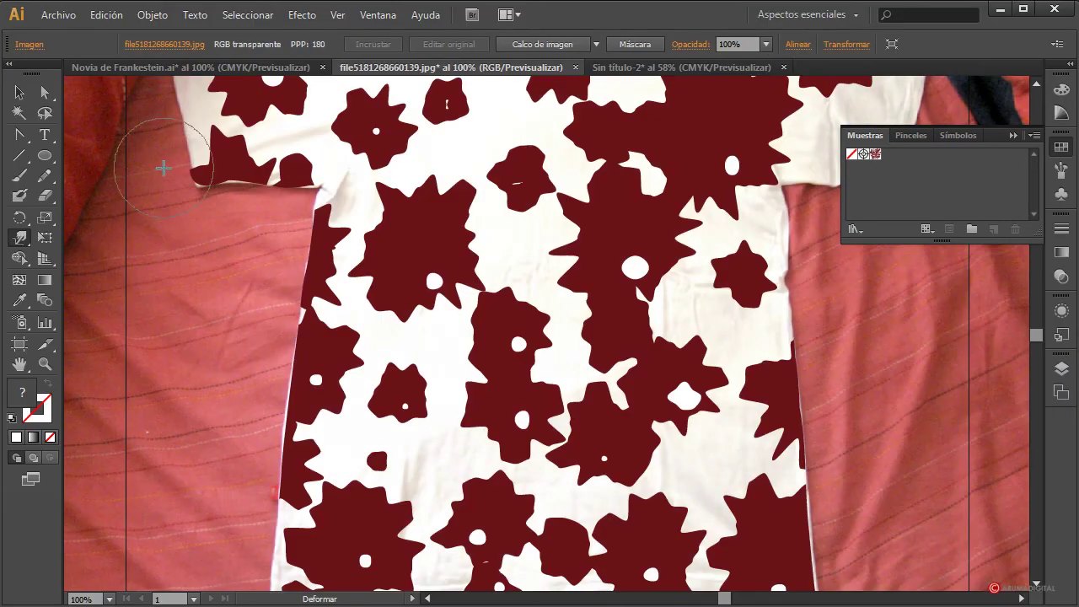
click(21, 94)
scroll(722, 374, up, 5)
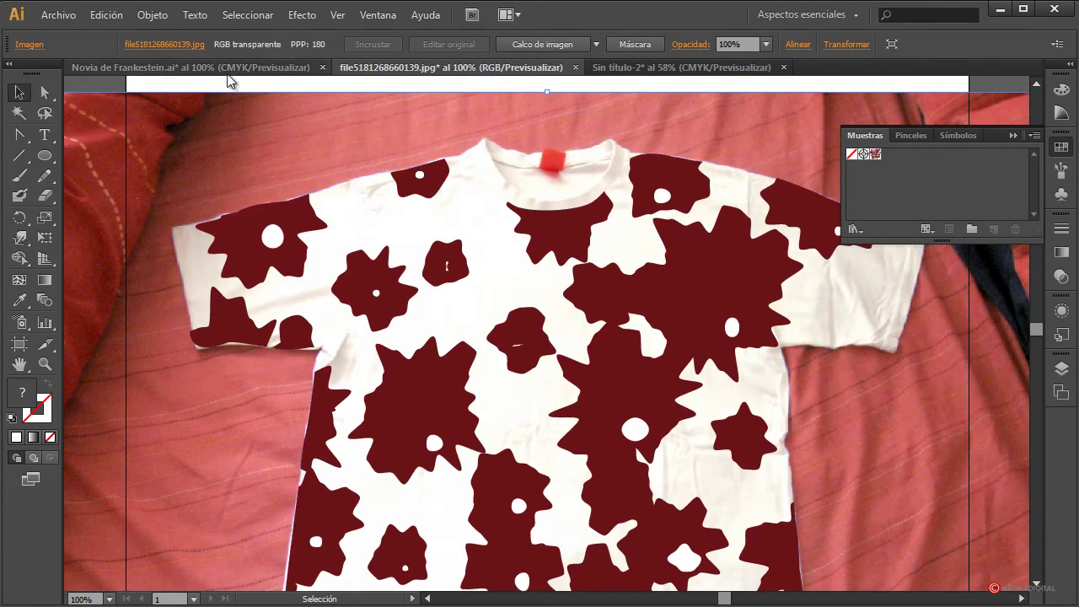
click(221, 69)
click(521, 376)
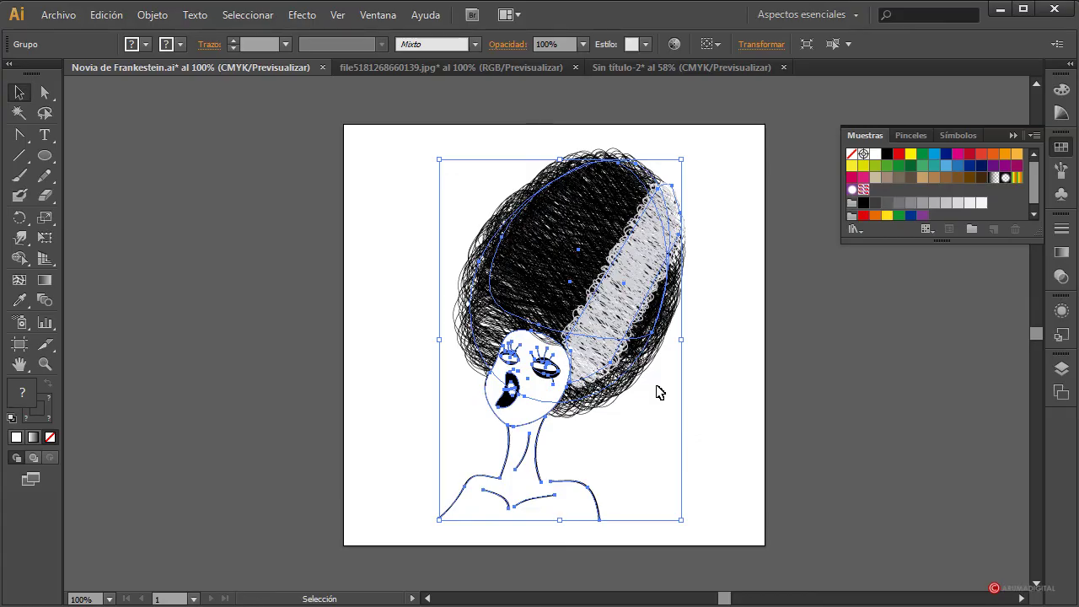
click(674, 68)
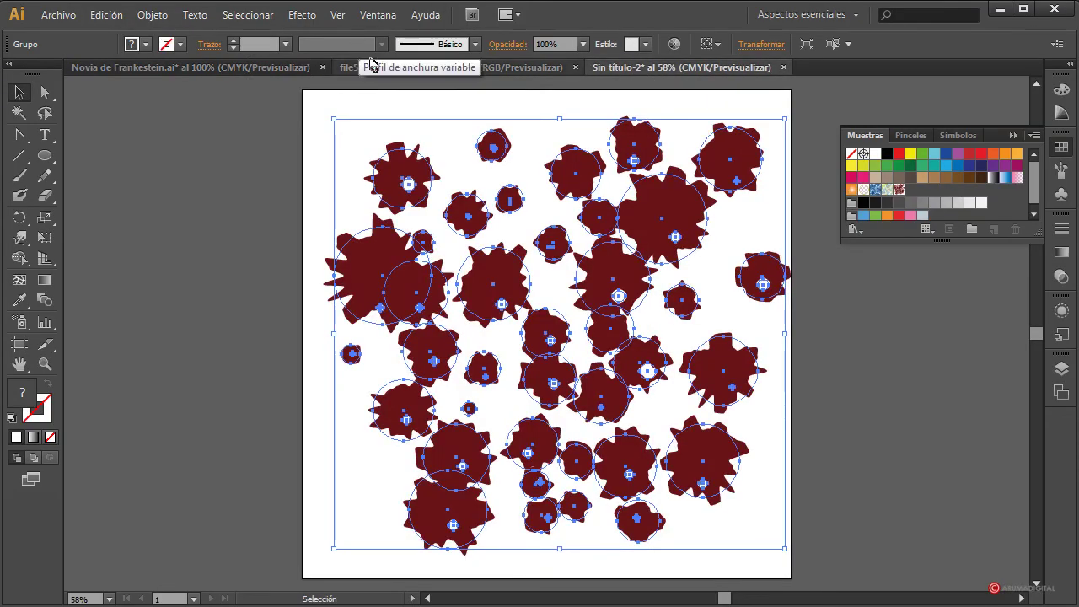
click(397, 68)
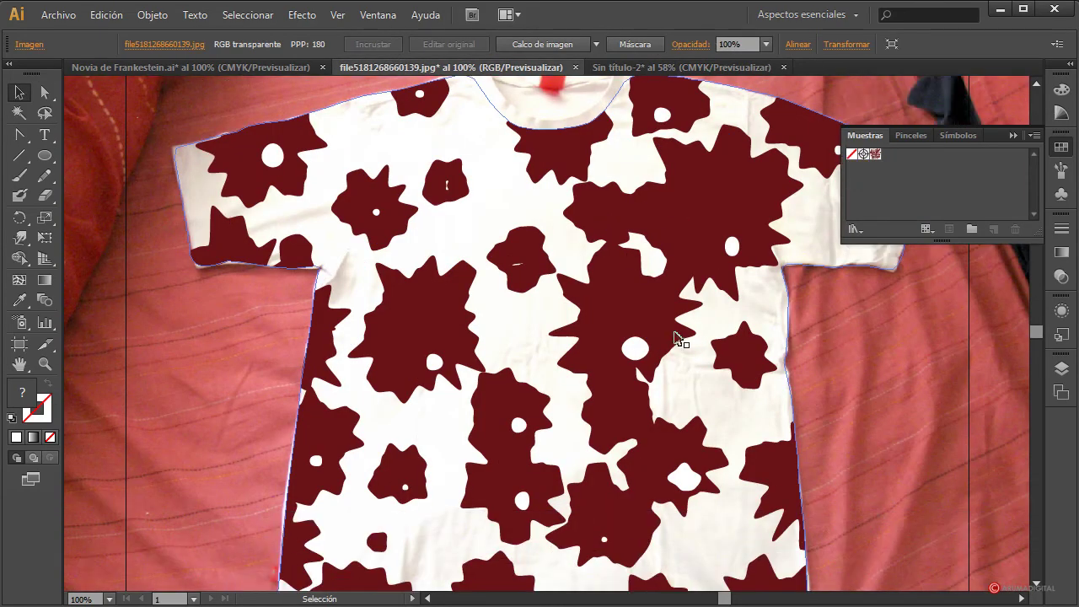
Select the patterned T-shirt shape and set its blend mode to Multiplicar so the fabric wrinkles show through
click(681, 342)
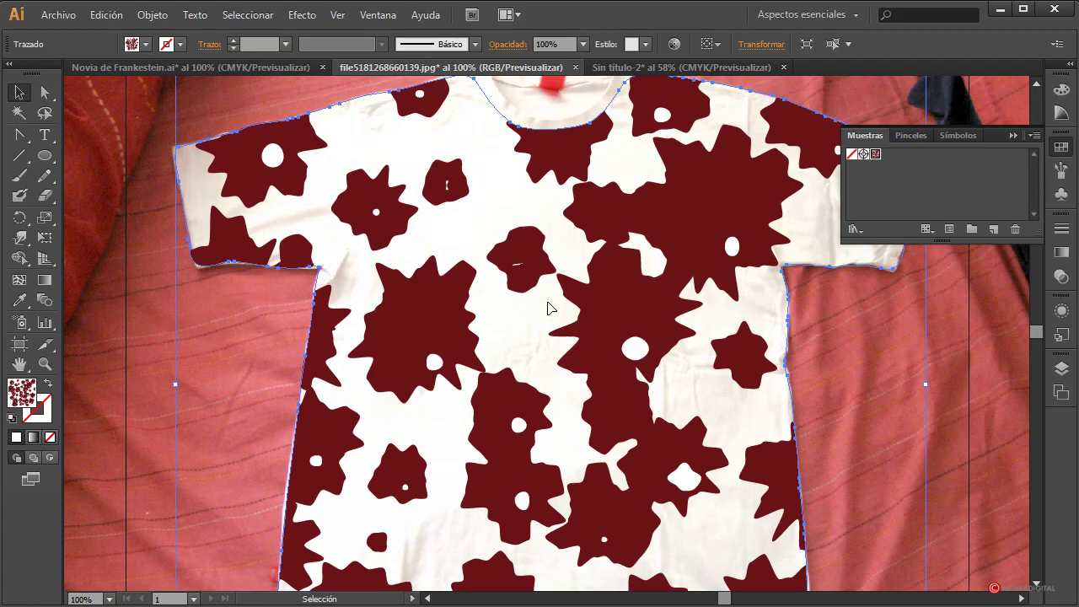
scroll(548, 308, down, 1)
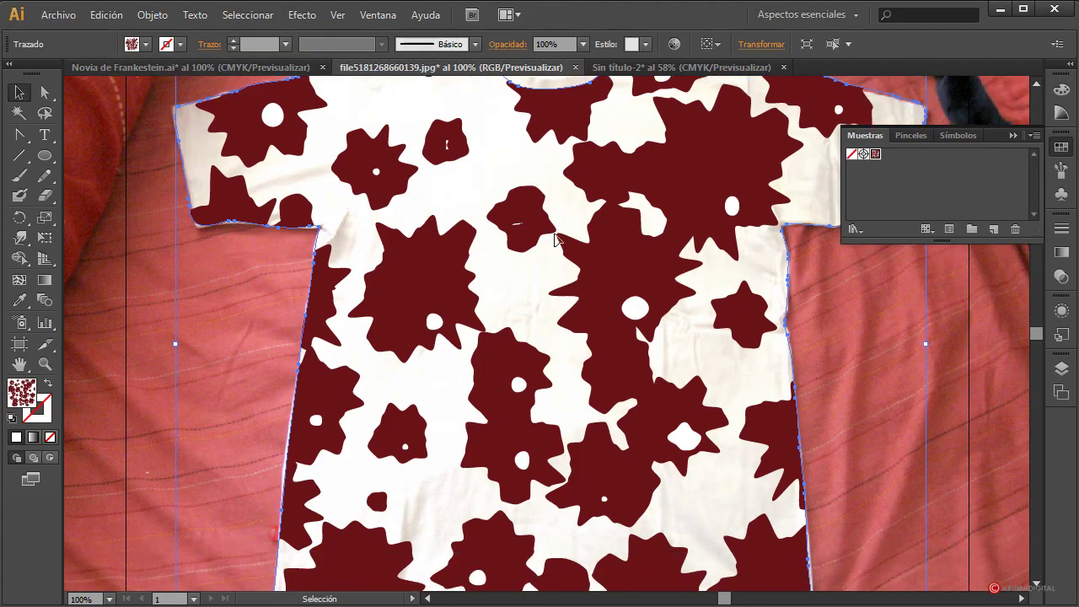
scroll(635, 265, down, 1)
scroll(588, 213, up, 2)
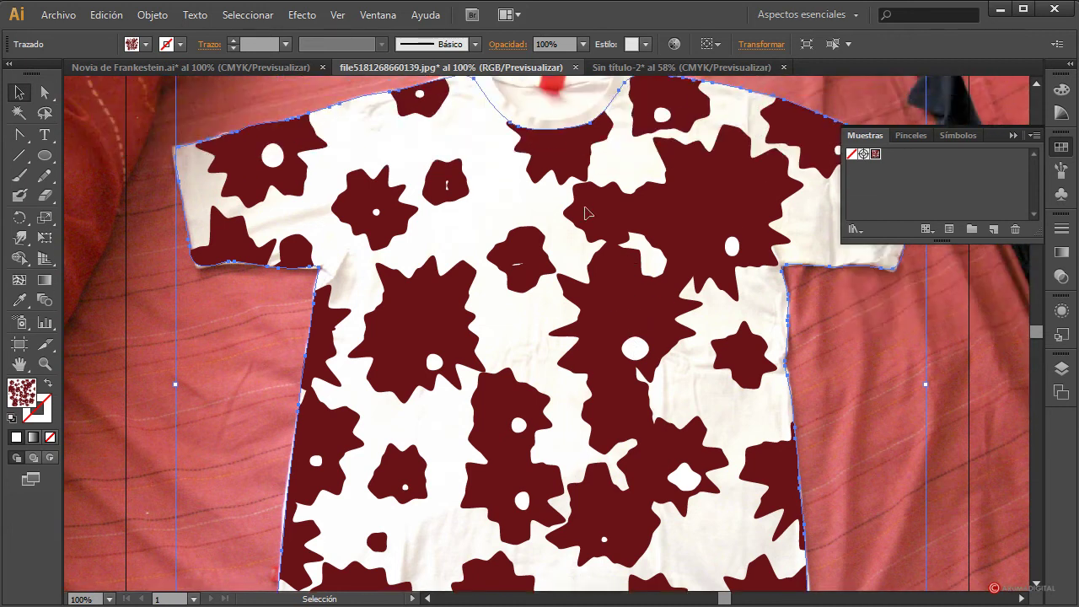
click(1065, 279)
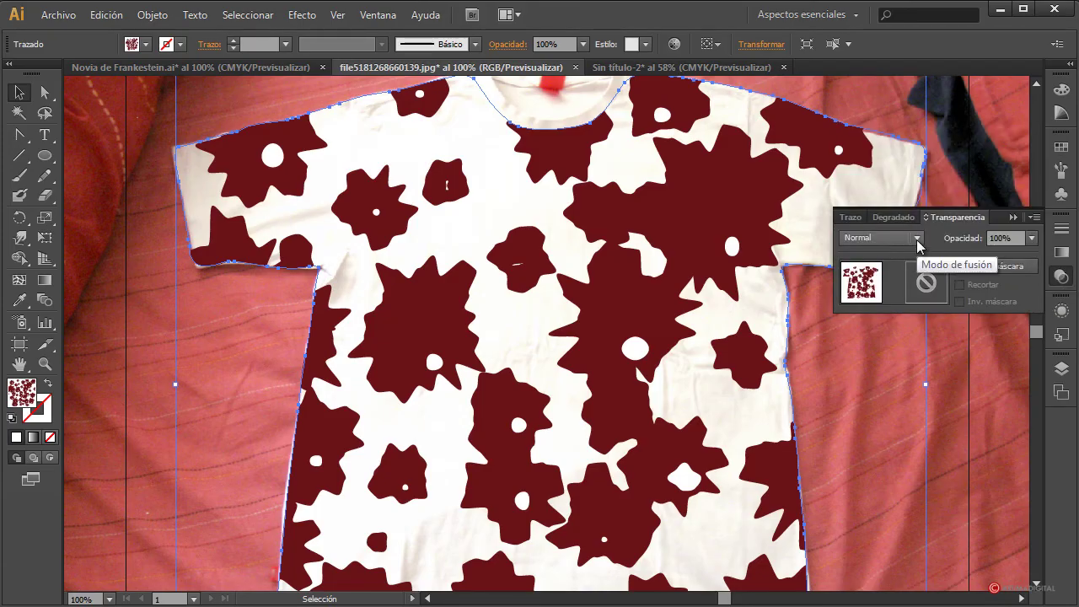
click(917, 238)
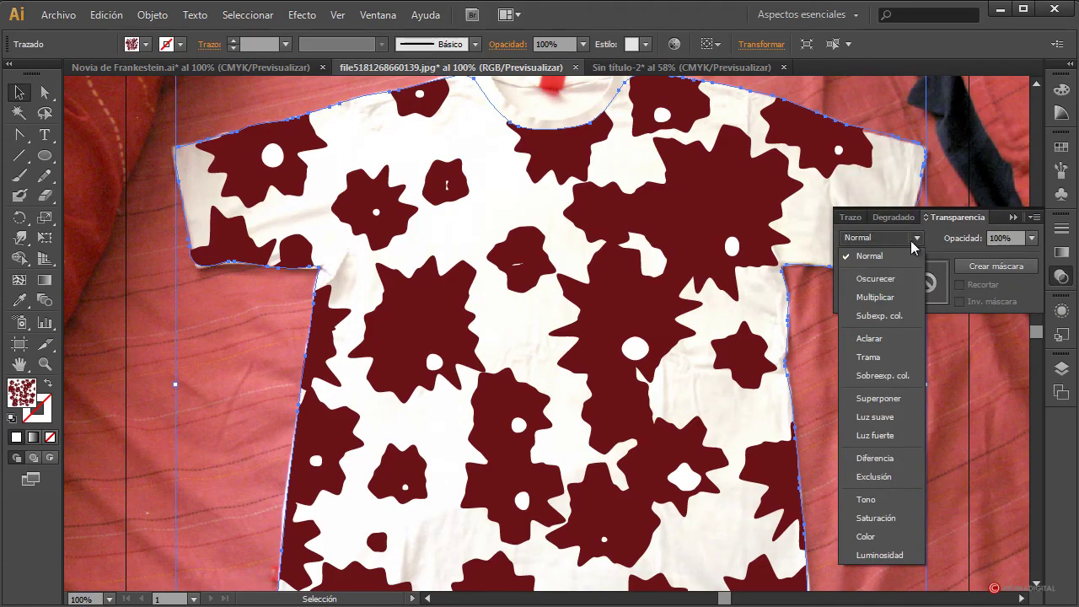
click(875, 297)
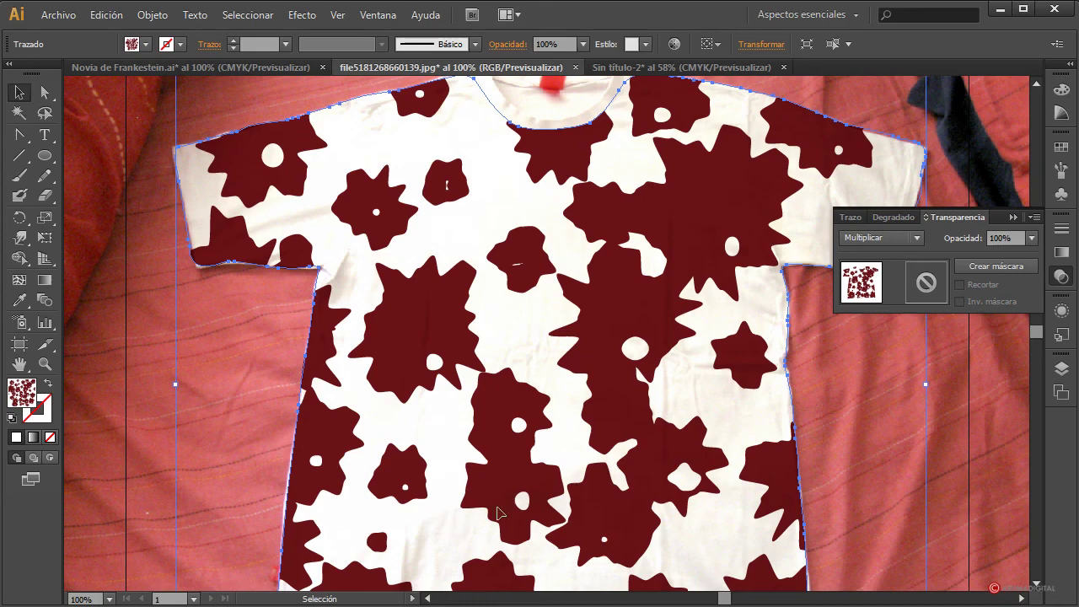
scroll(570, 494, down, 2)
scroll(427, 502, down, 1)
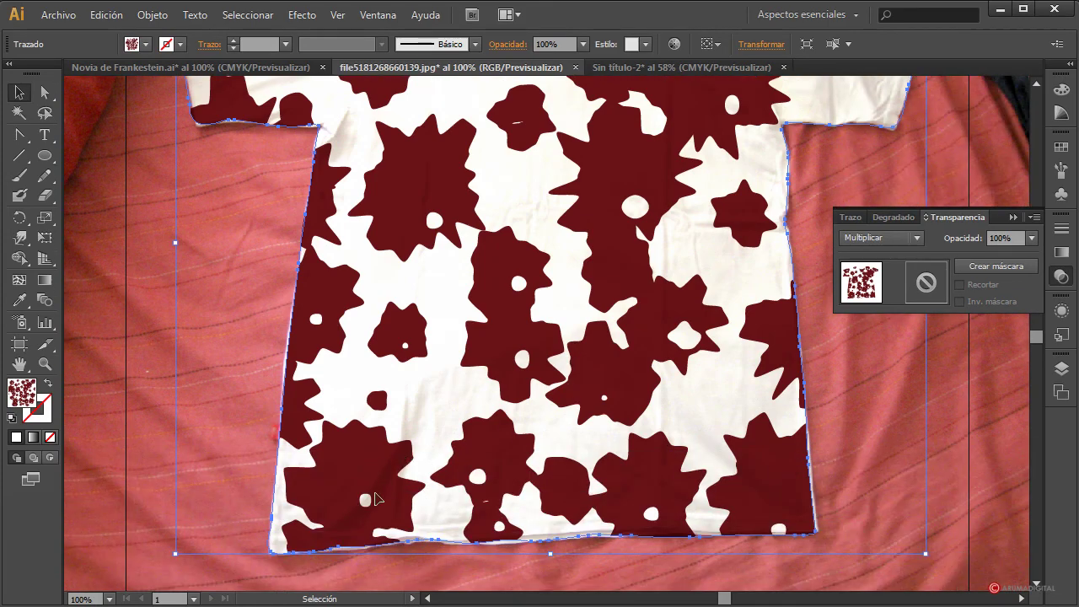
scroll(598, 463, up, 1)
scroll(701, 518, down, 1)
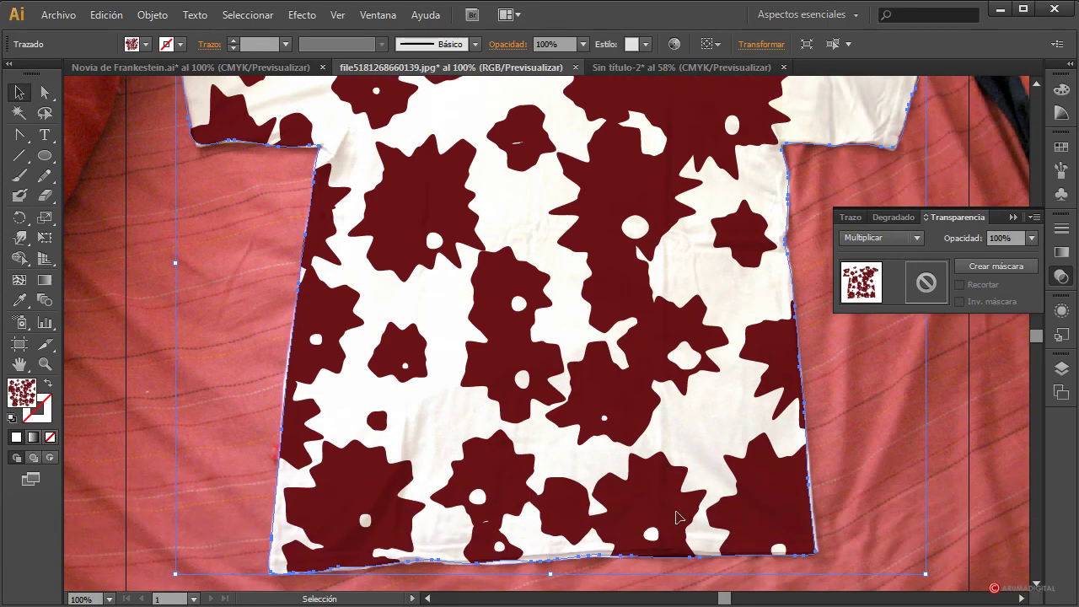
scroll(710, 536, up, 1)
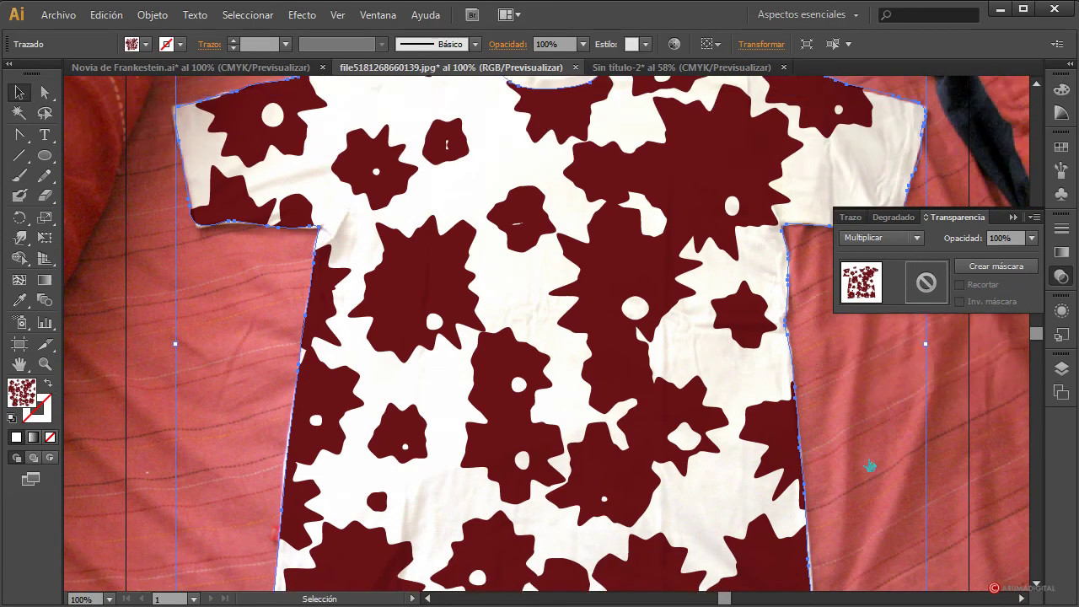
Try 80% opacity on the patterned shape, restore it to 100%, deselect it and check the whole shirt
click(1028, 240)
click(1021, 406)
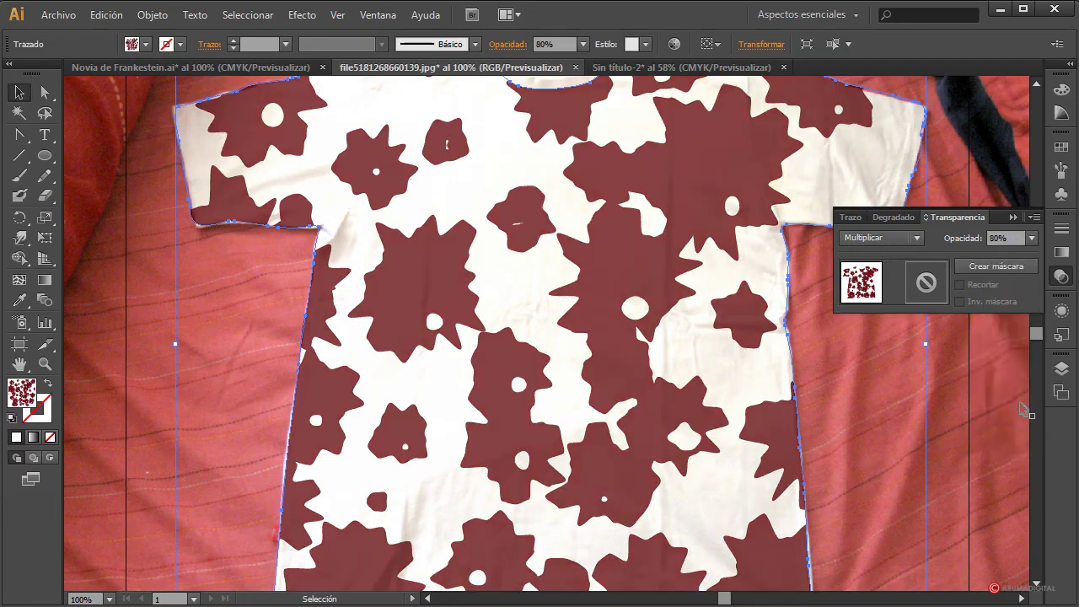
click(1031, 239)
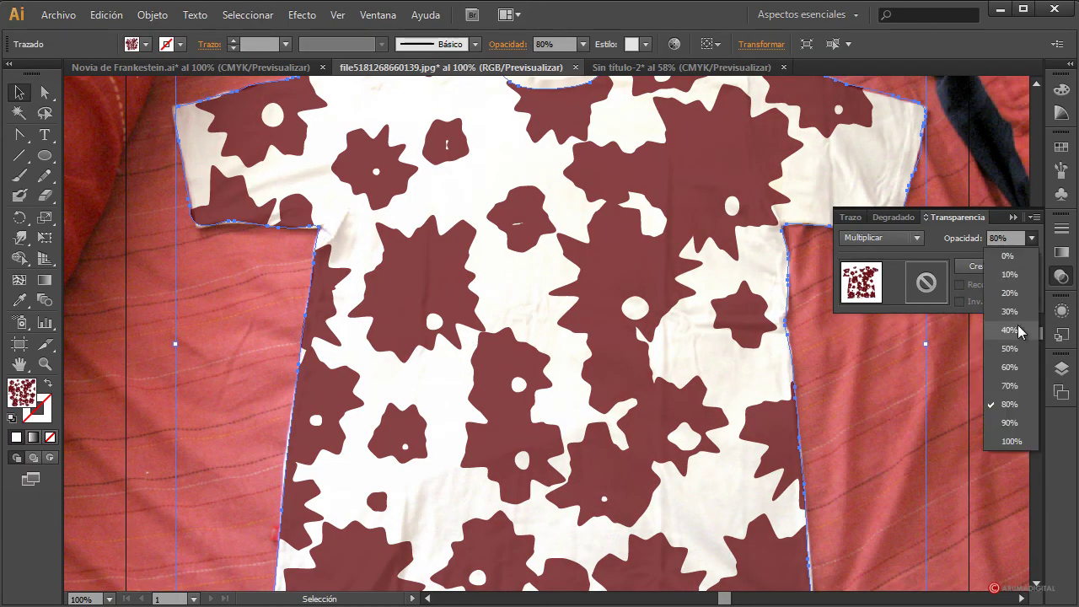
click(1009, 442)
scroll(737, 237, up, 1)
click(906, 436)
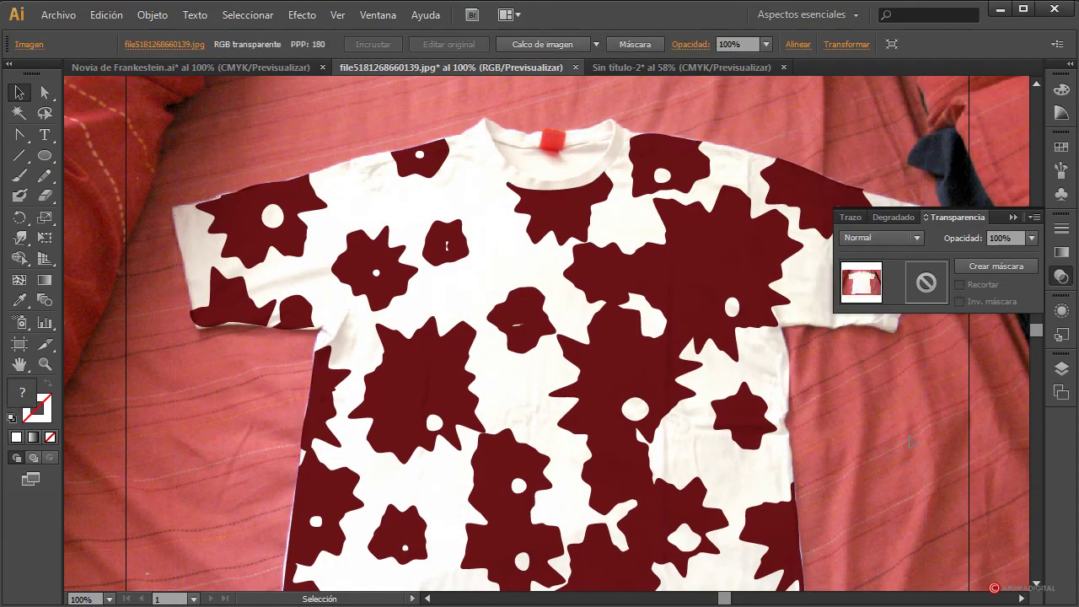
scroll(685, 380, down, 1)
scroll(682, 390, up, 1)
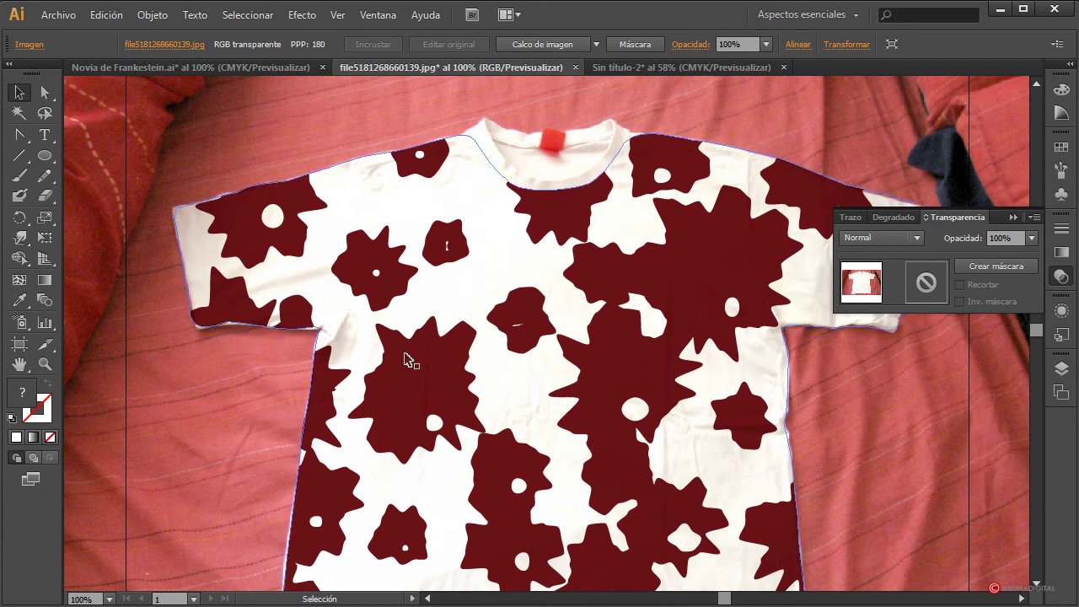
scroll(523, 363, down, 2)
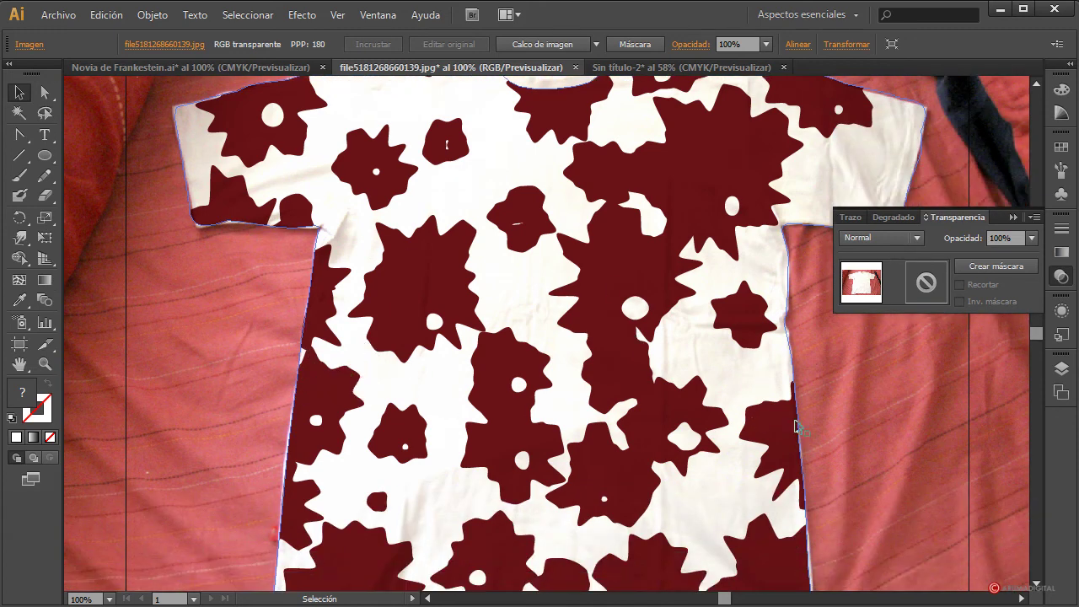
scroll(795, 424, down, 2)
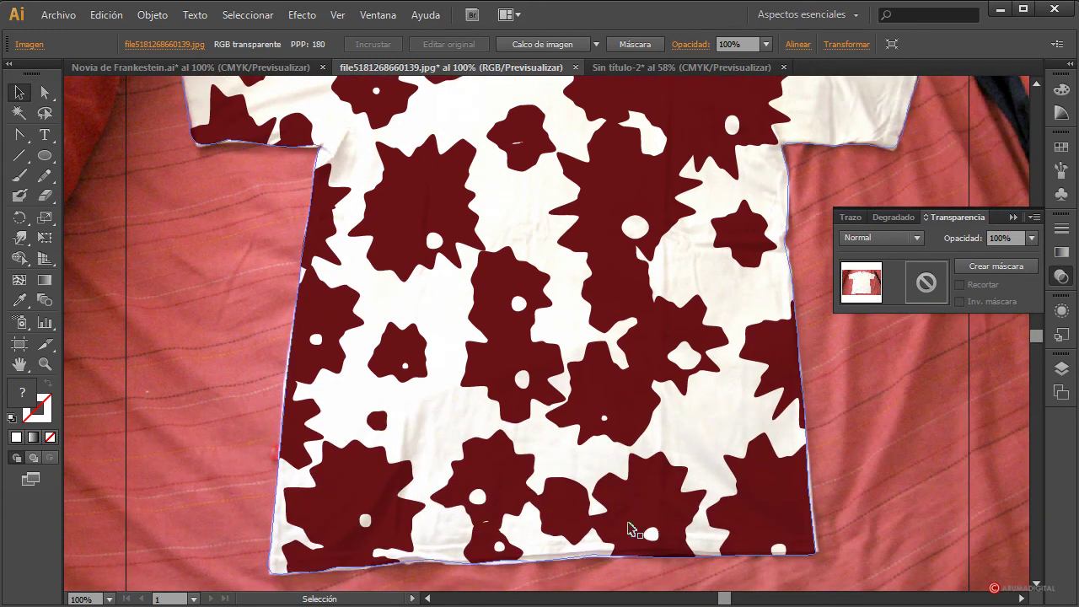
scroll(706, 405, up, 5)
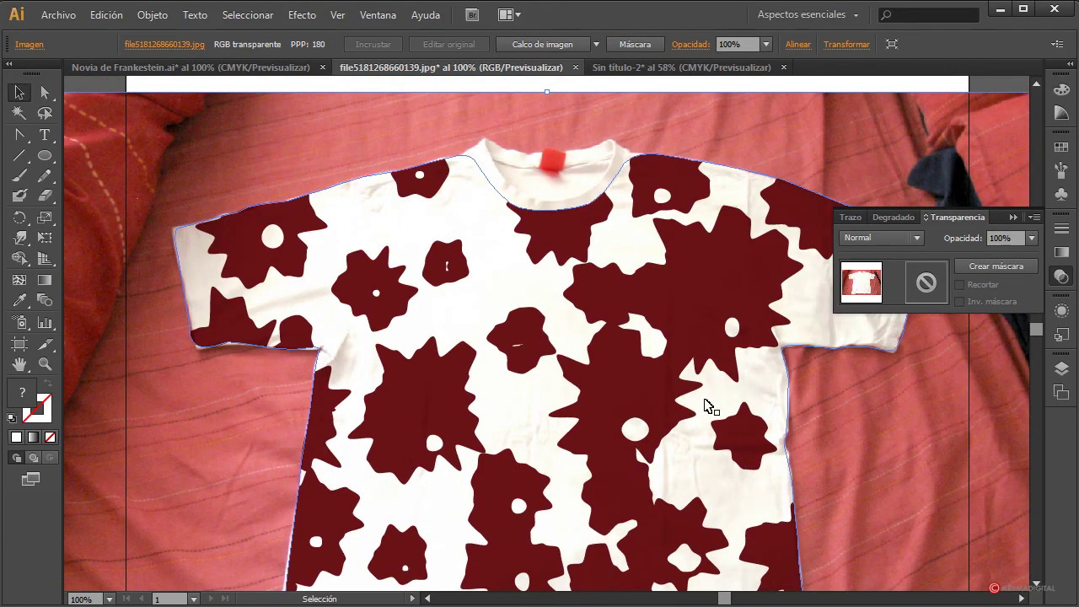
scroll(707, 405, down, 3)
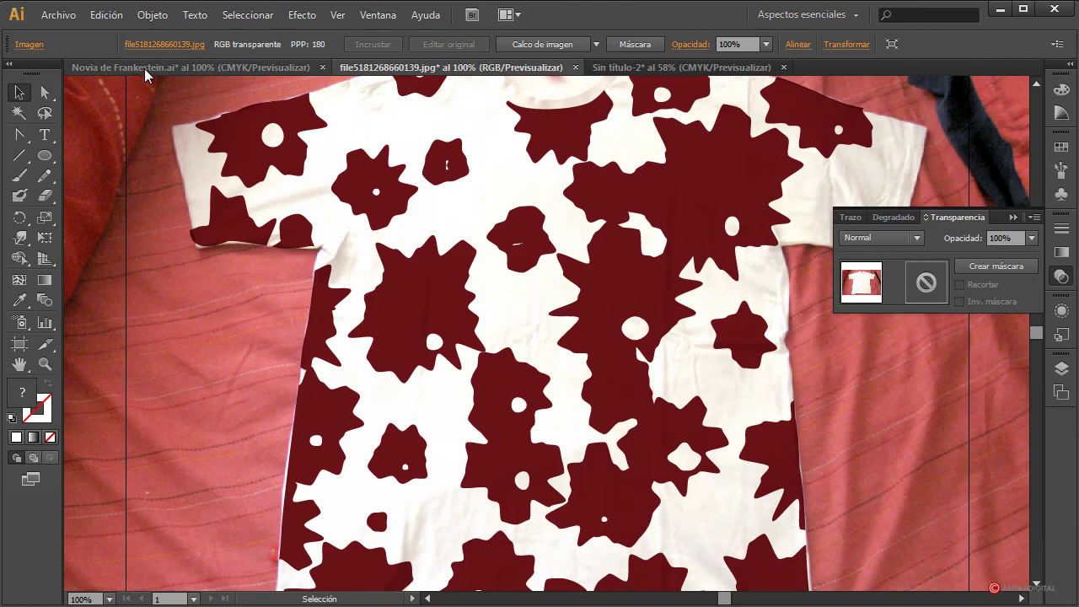
Bring the Frankenstein bride illustration into the T-shirt photo document and move it up onto the chest
click(147, 68)
mouse_move(598, 312)
mouse_down()
mouse_move(441, 70)
mouse_move(453, 67)
mouse_move(582, 337)
mouse_move(578, 372)
mouse_move(685, 397)
mouse_up()
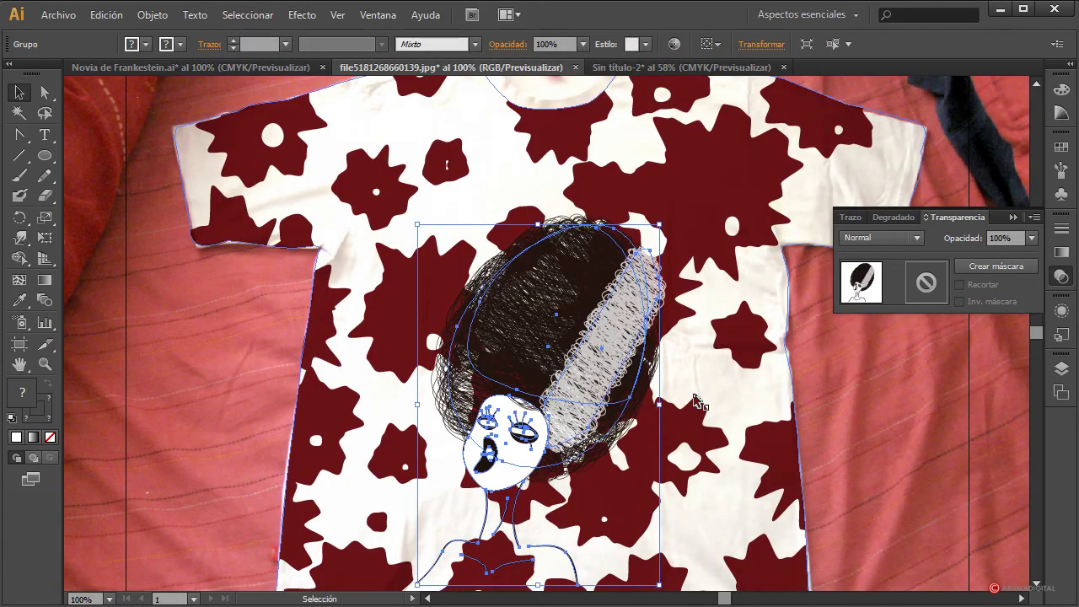
scroll(742, 375, down, 2)
click(841, 399)
mouse_move(492, 326)
mouse_down()
mouse_move(544, 337)
mouse_move(506, 257)
mouse_up()
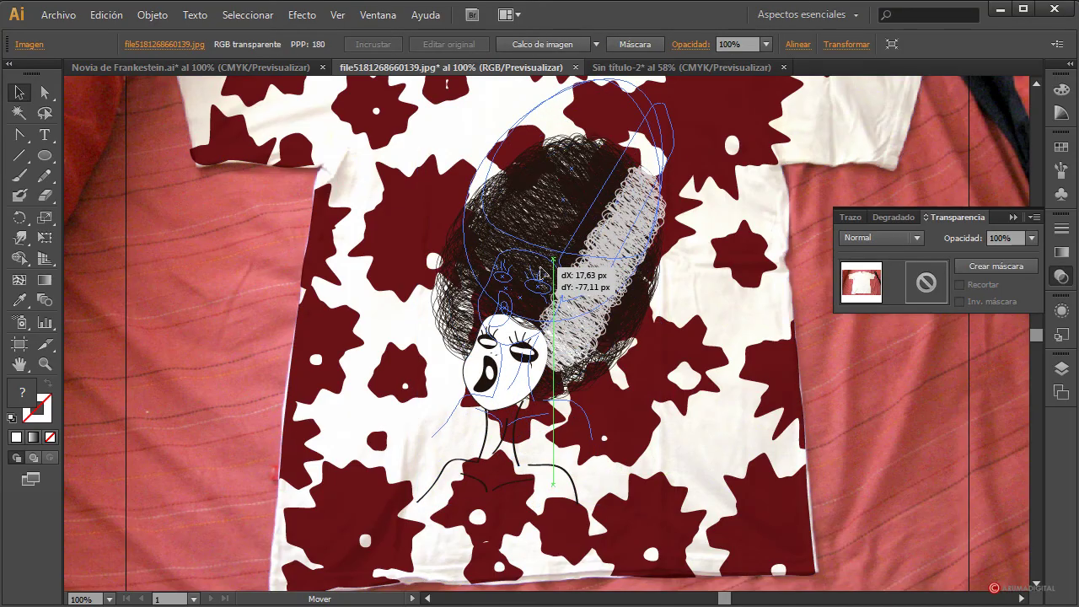
click(974, 437)
scroll(974, 436, down, 2)
scroll(974, 436, up, 4)
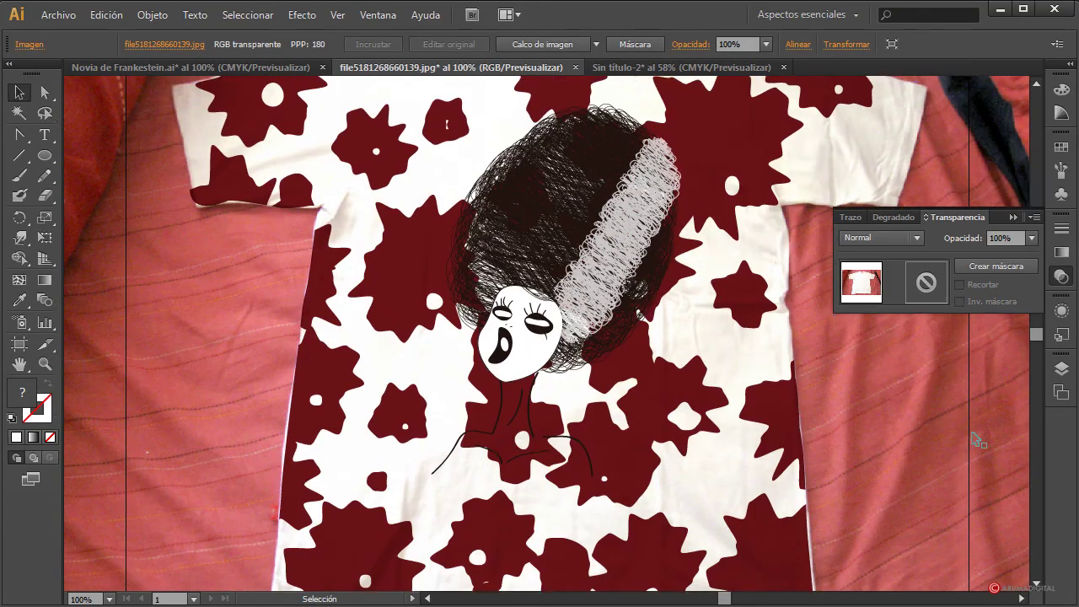
drag(588, 326, 597, 306)
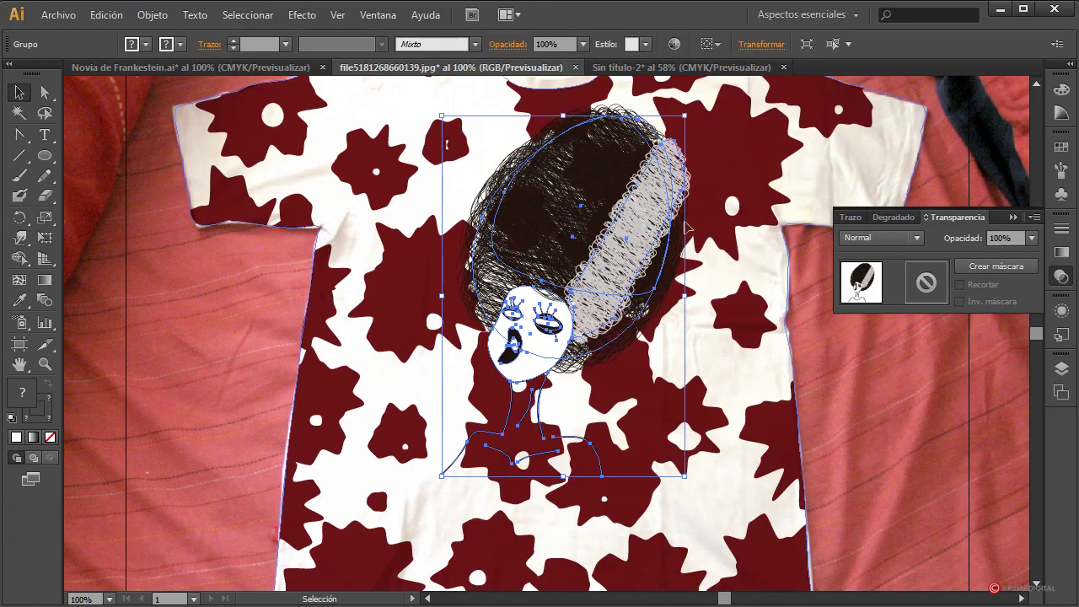
Try a smaller version of the bride illustration, placed on the upper chest just below the collar
mouse_move(685, 115)
mouse_down()
mouse_move(669, 202)
mouse_move(650, 228)
mouse_move(596, 247)
mouse_up()
drag(538, 298, 552, 193)
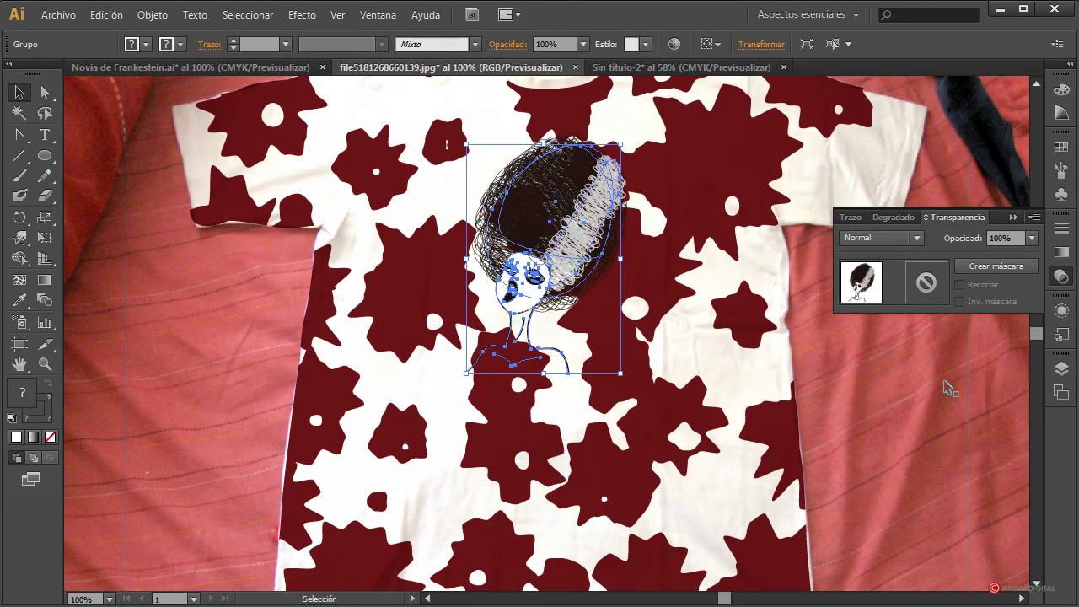
click(953, 386)
mouse_move(563, 234)
mouse_down()
mouse_move(540, 257)
mouse_move(574, 236)
mouse_up()
click(917, 394)
scroll(916, 394, up, 2)
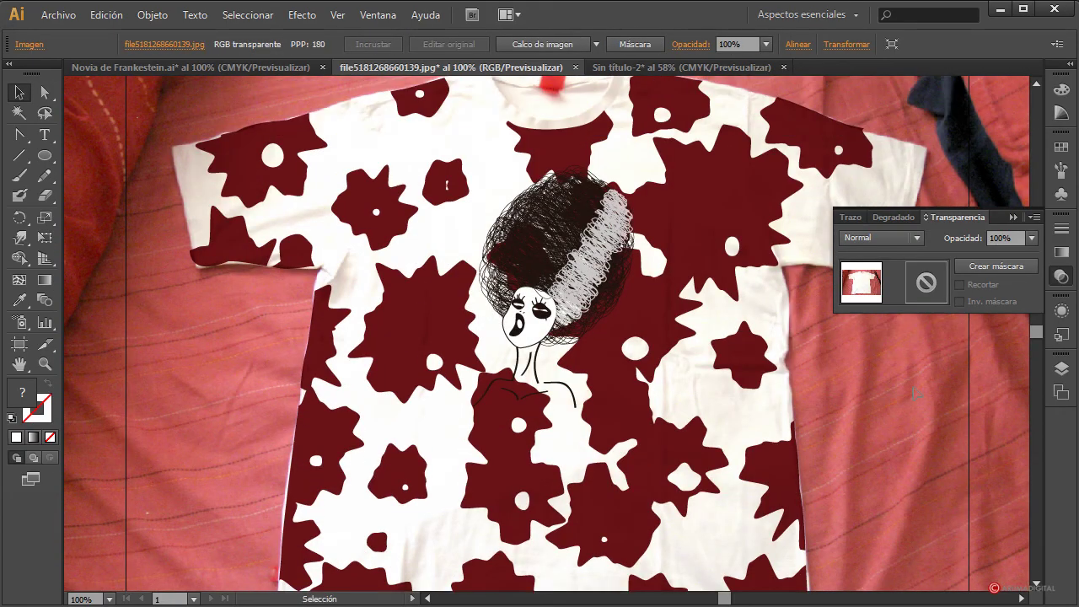
scroll(917, 393, down, 3)
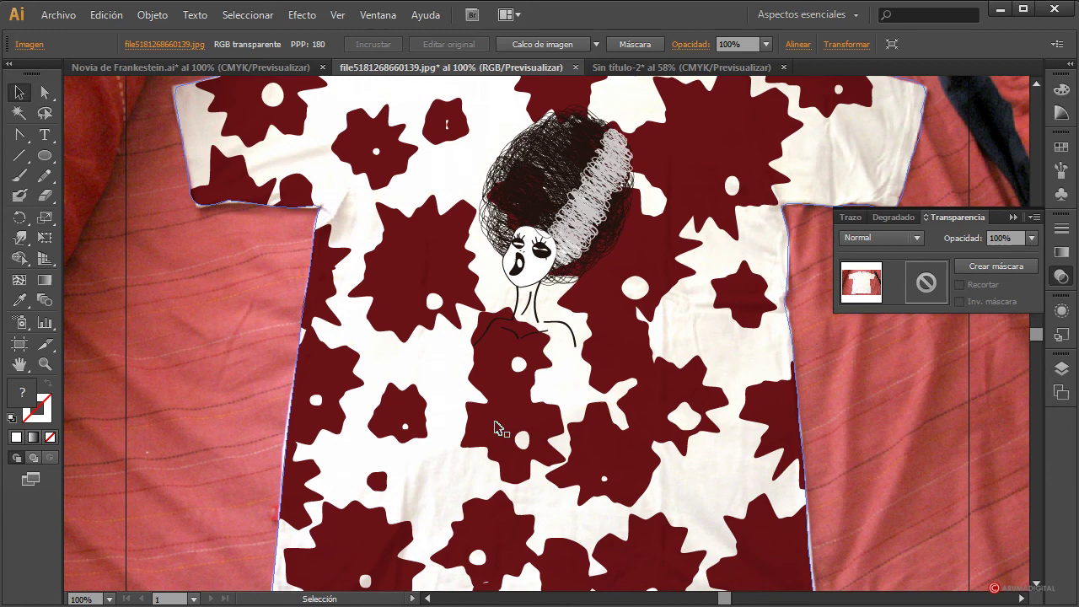
Enlarge the bride illustration proportionally to cover most of the shirt front and shift it toward the middle of the shirt
click(81, 598)
text(50)
key(Return)
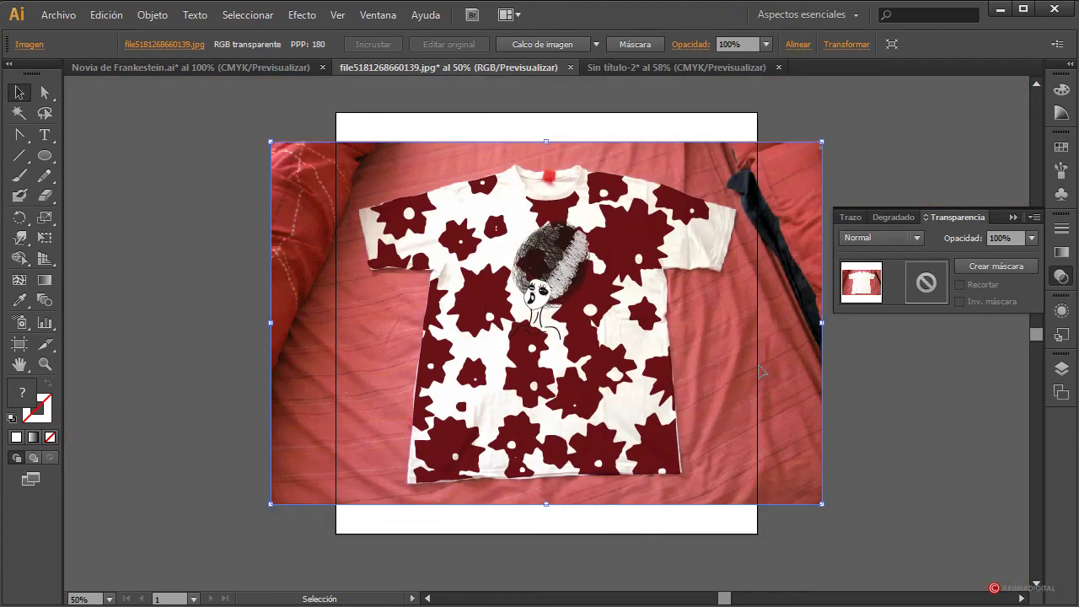
click(881, 406)
click(543, 263)
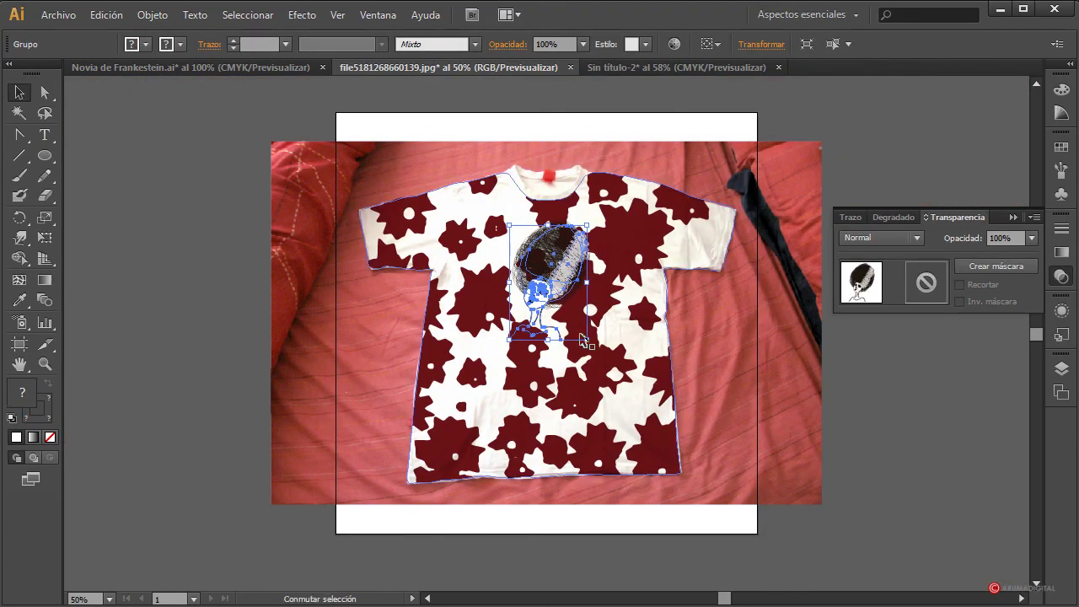
shift+click(696, 434)
drag(696, 435, 722, 470)
mouse_move(604, 335)
mouse_down()
mouse_move(582, 409)
mouse_move(573, 337)
mouse_move(548, 339)
mouse_up()
click(874, 397)
Scale the bride illustration down slightly, center it on the shirt front between chest and hem, and deselect it
drag(633, 233, 616, 258)
drag(568, 307, 571, 290)
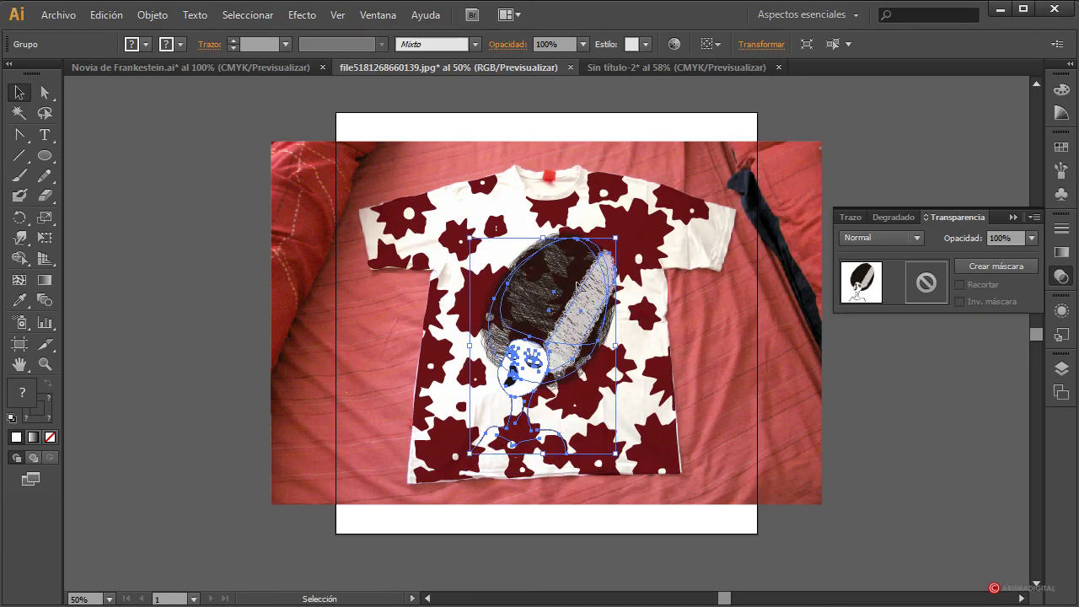
click(954, 389)
click(556, 303)
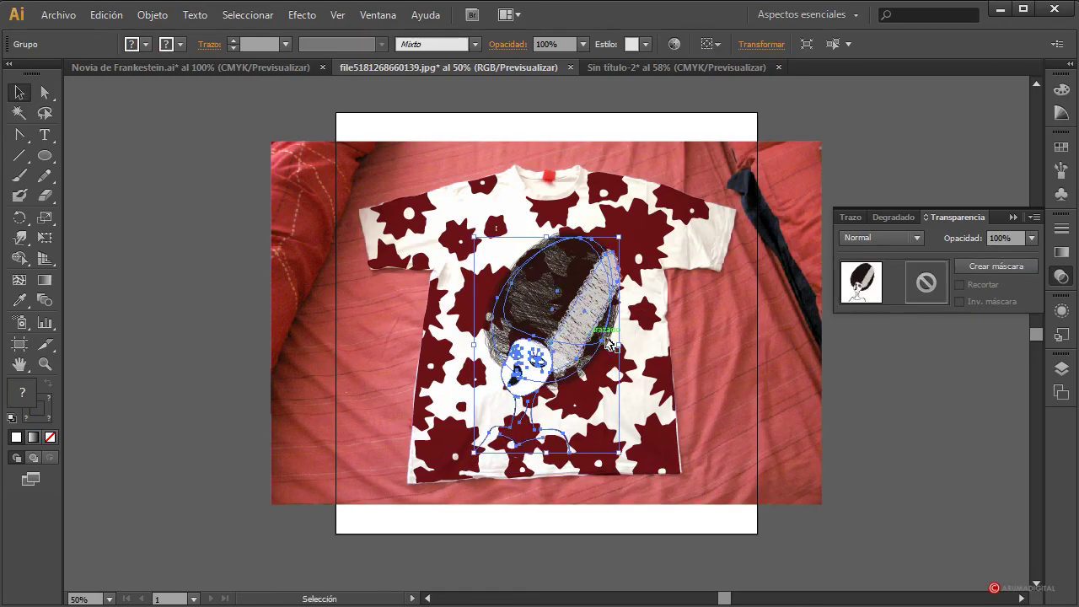
click(793, 379)
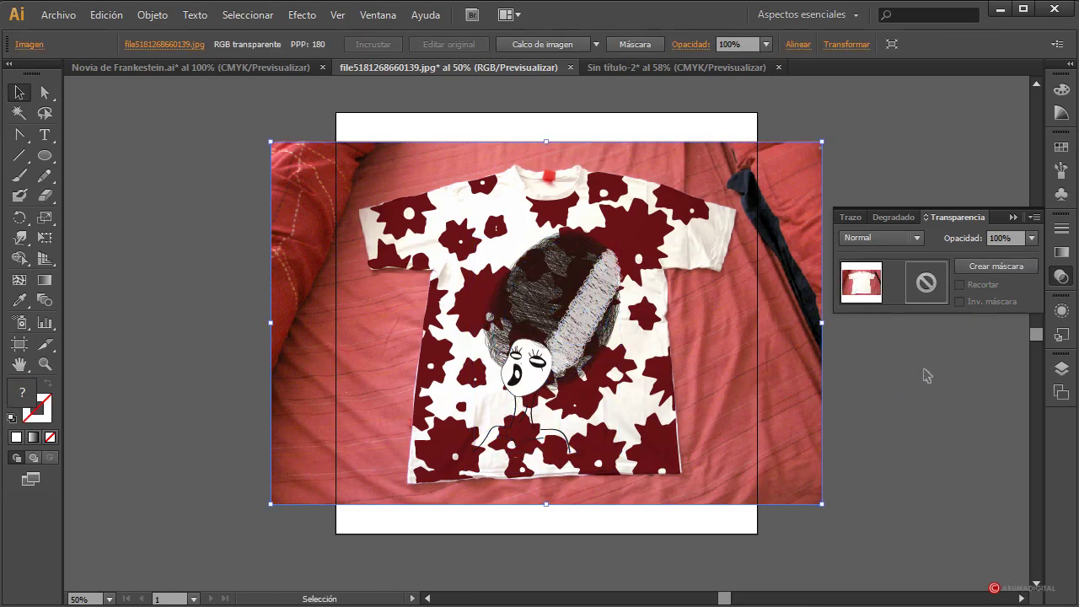